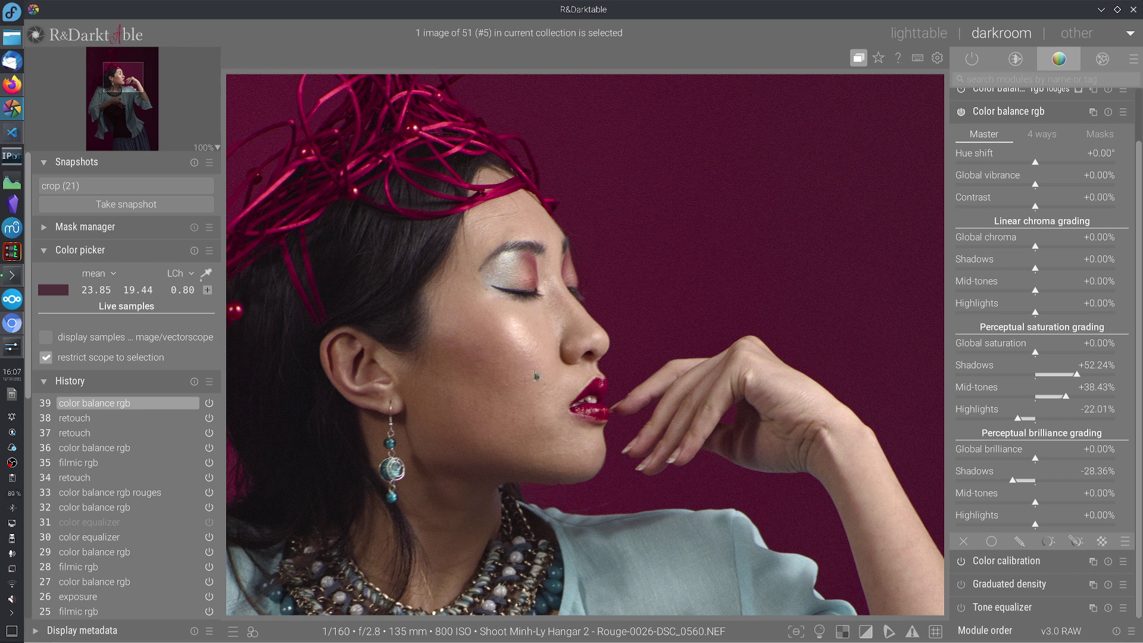
# Collapse the color balance rgb module, find the Exposure module and add a new instance of it named D&B
pyautogui.click(1030, 116)
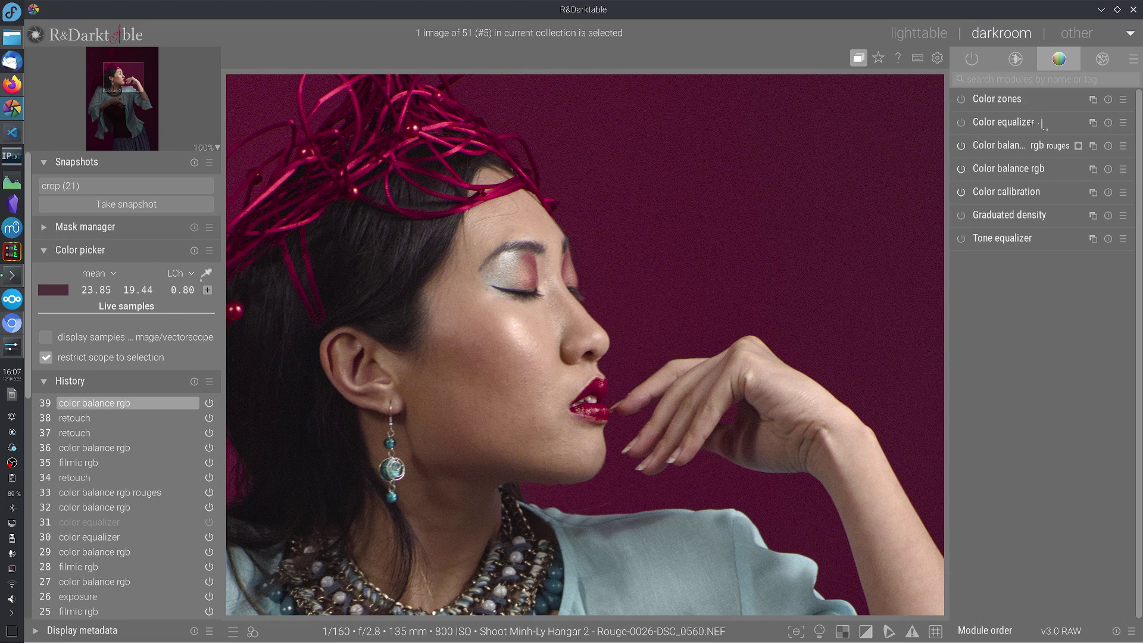
pyautogui.click(1053, 80)
pyautogui.write('exp')
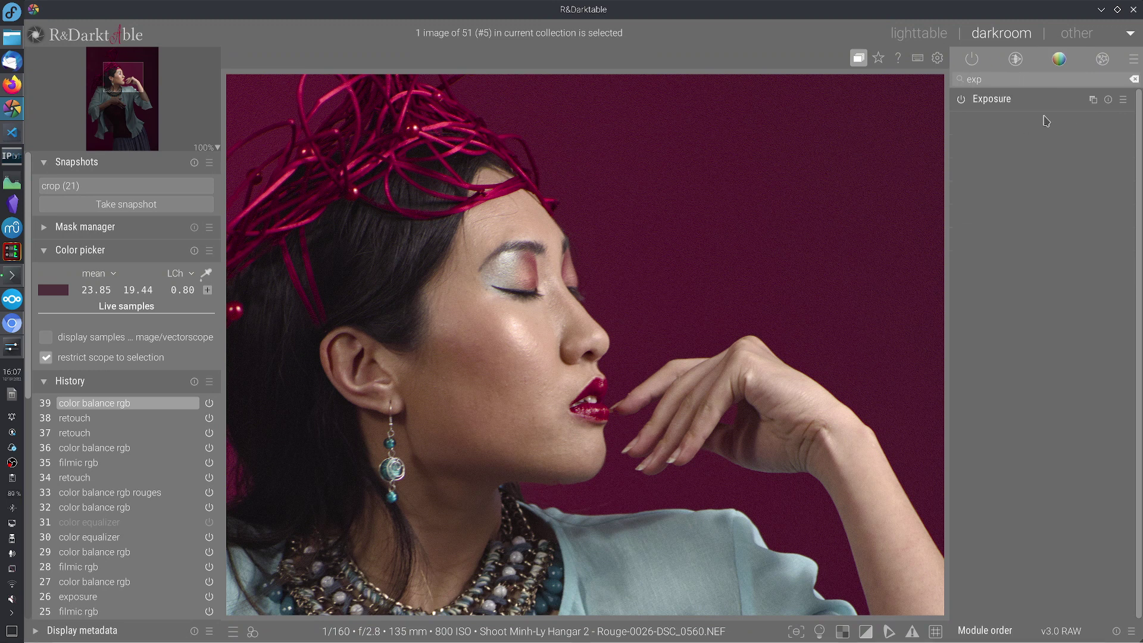
pyautogui.click(1094, 103)
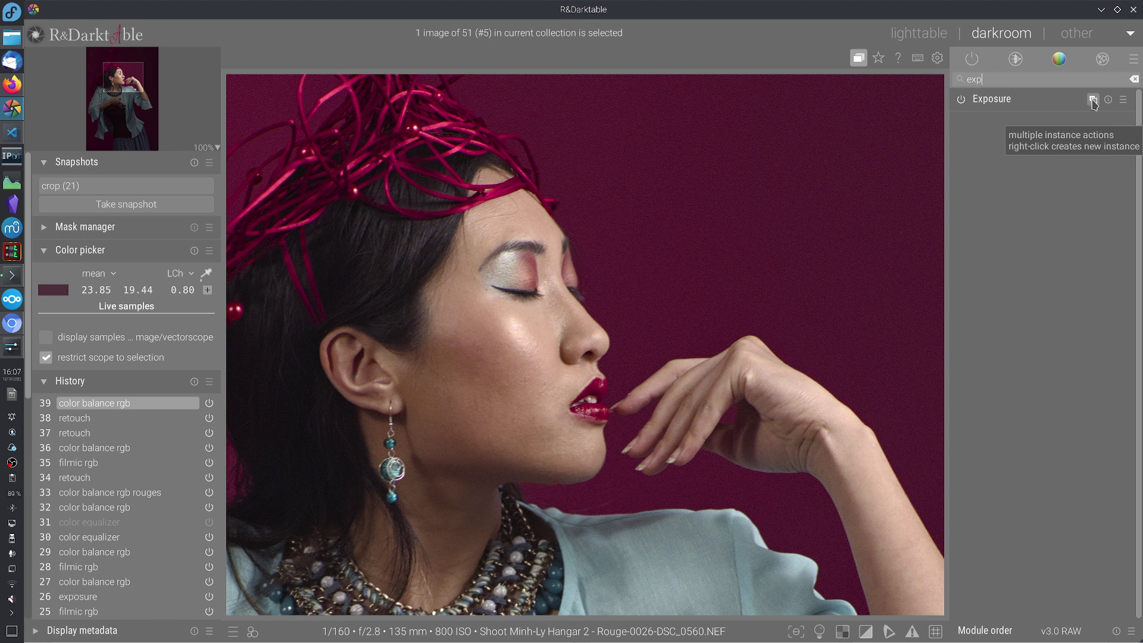
pyautogui.click(1085, 116)
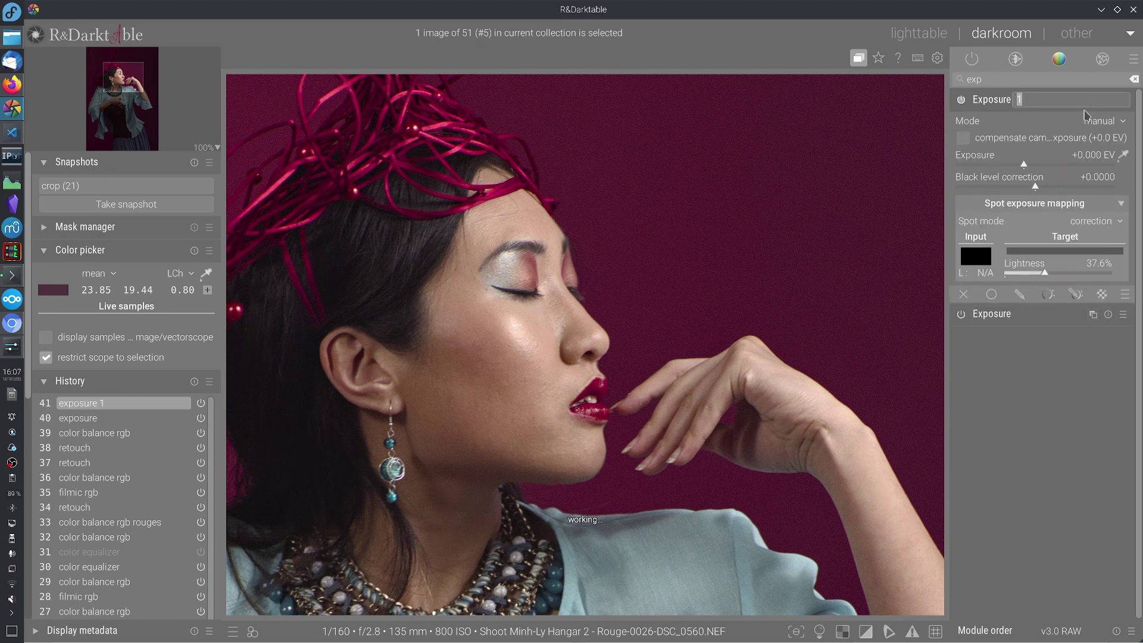
pyautogui.write('D&B')
pyautogui.press('Return')
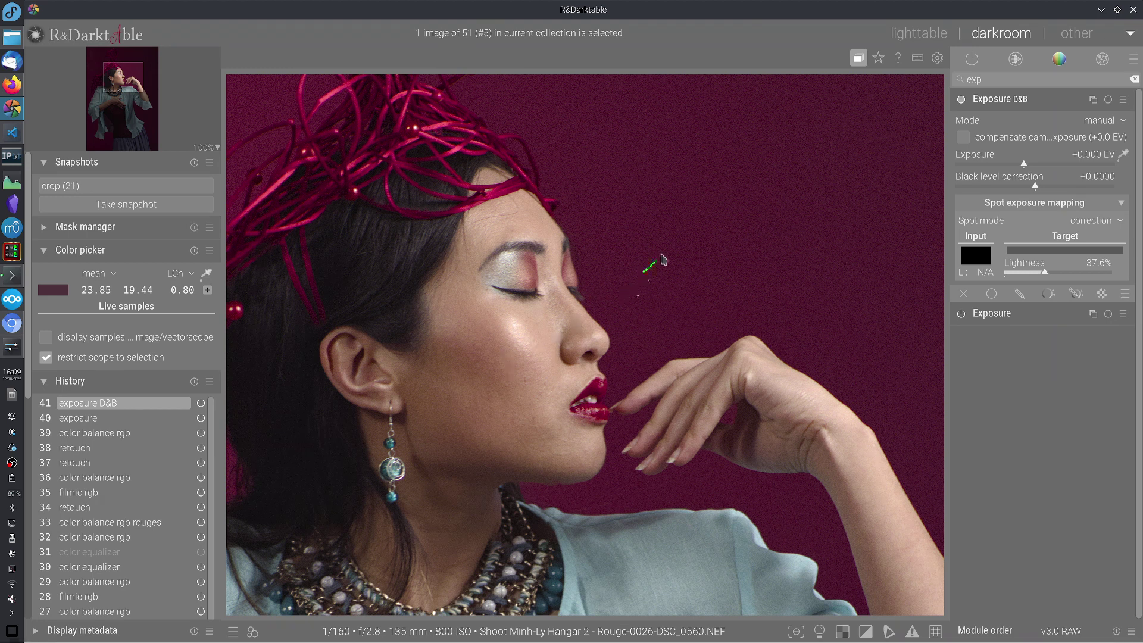
pyautogui.moveTo(687, 238); pyautogui.dragTo(631, 279)
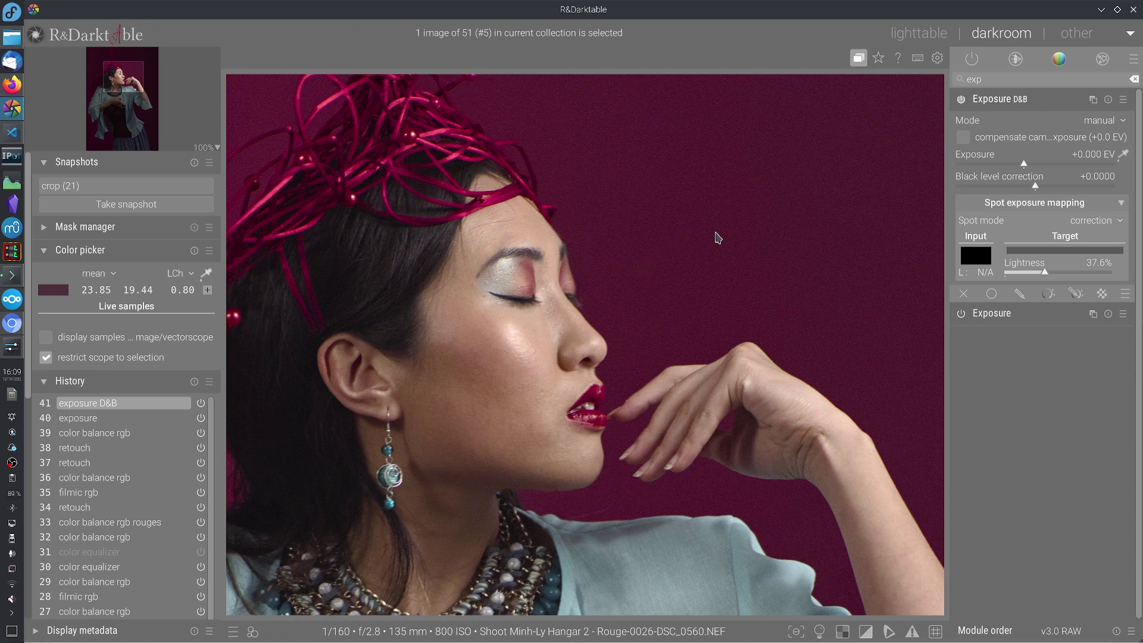
pyautogui.moveTo(741, 216)
pyautogui.mouseDown()
pyautogui.moveTo(645, 281)
pyautogui.moveTo(673, 281)
pyautogui.mouseUp()
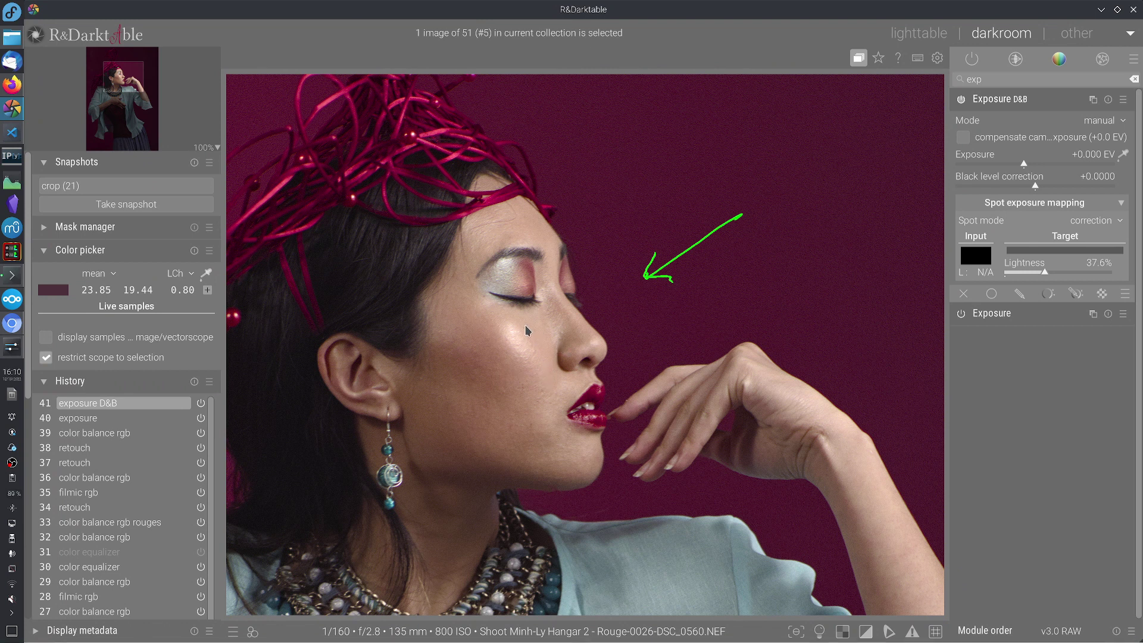
pyautogui.press('super')
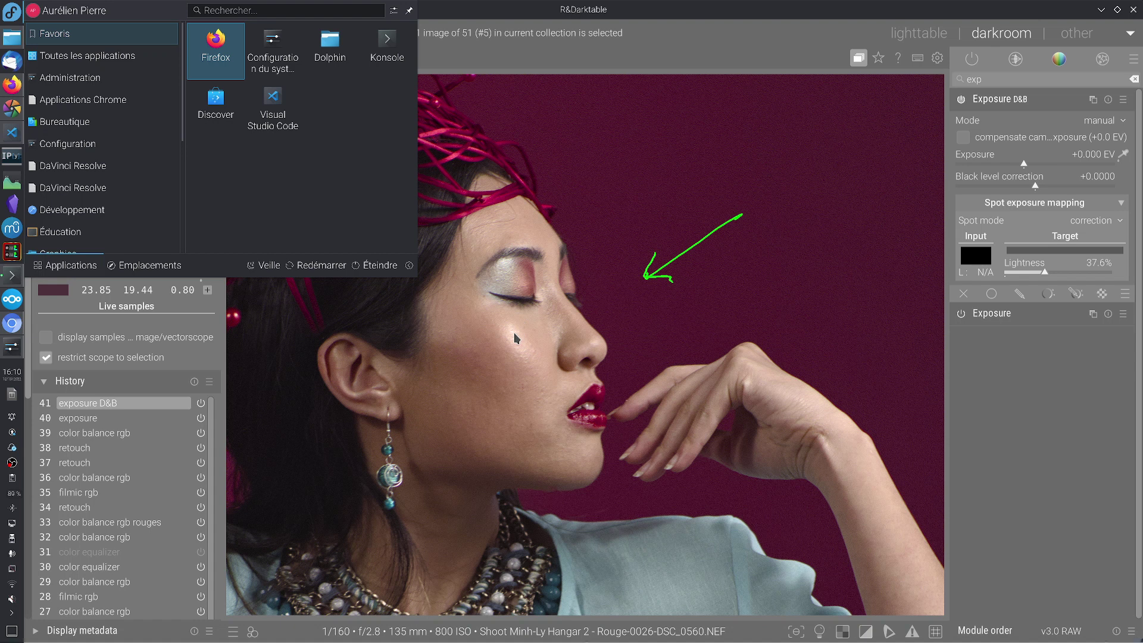
pyautogui.press('Escape')
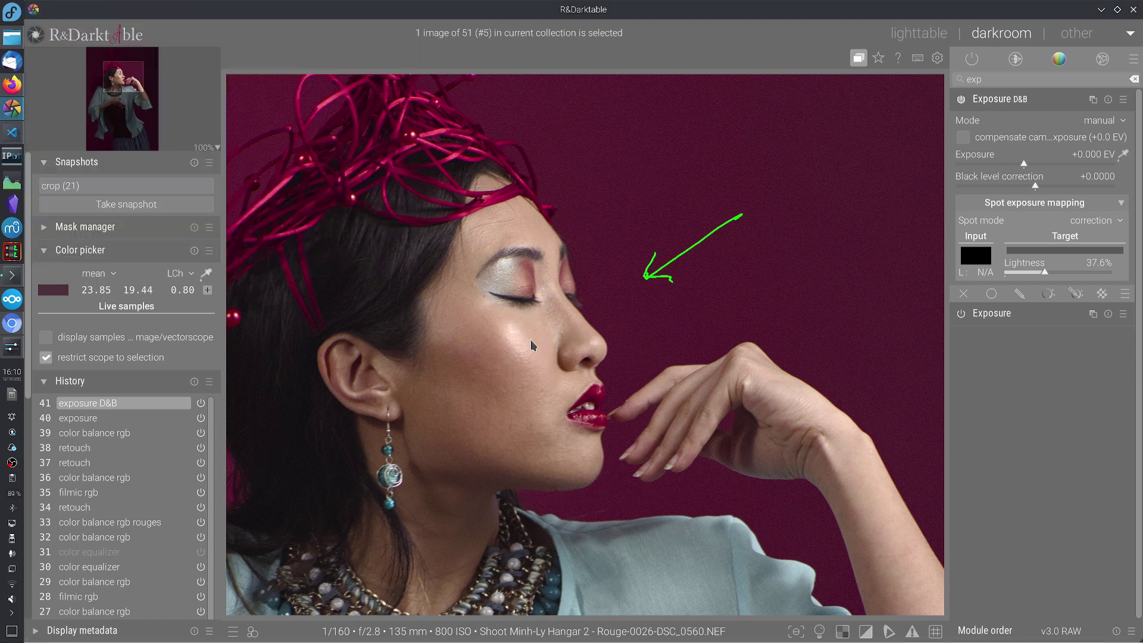
pyautogui.moveTo(549, 363)
pyautogui.mouseDown()
pyautogui.moveTo(547, 325)
pyautogui.moveTo(519, 324)
pyautogui.mouseUp()
pyautogui.moveTo(481, 314); pyautogui.dragTo(530, 359)
pyautogui.moveTo(437, 338)
pyautogui.mouseDown()
pyautogui.moveTo(476, 351)
pyautogui.moveTo(499, 335)
pyautogui.moveTo(434, 336)
pyautogui.moveTo(504, 393)
pyautogui.moveTo(448, 386)
pyautogui.moveTo(433, 352)
pyautogui.moveTo(480, 386)
pyautogui.mouseUp()
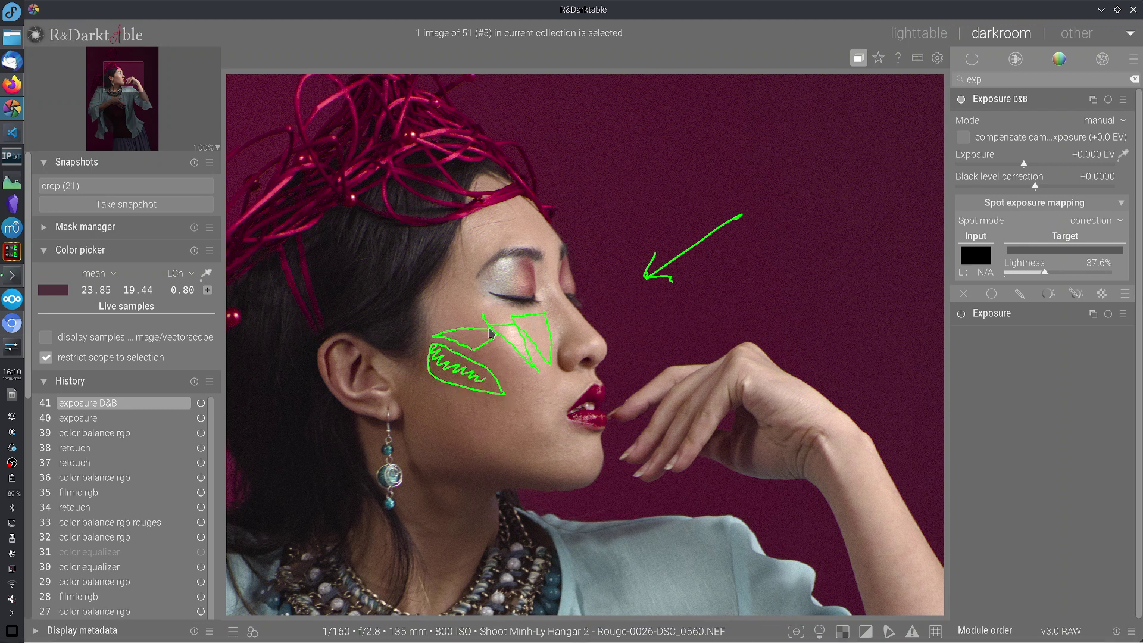
pyautogui.moveTo(525, 326); pyautogui.dragTo(550, 345)
pyautogui.moveTo(506, 455)
pyautogui.mouseDown()
pyautogui.moveTo(566, 445)
pyautogui.moveTo(524, 429)
pyautogui.moveTo(508, 458)
pyautogui.moveTo(528, 441)
pyautogui.moveTo(547, 451)
pyautogui.mouseUp()
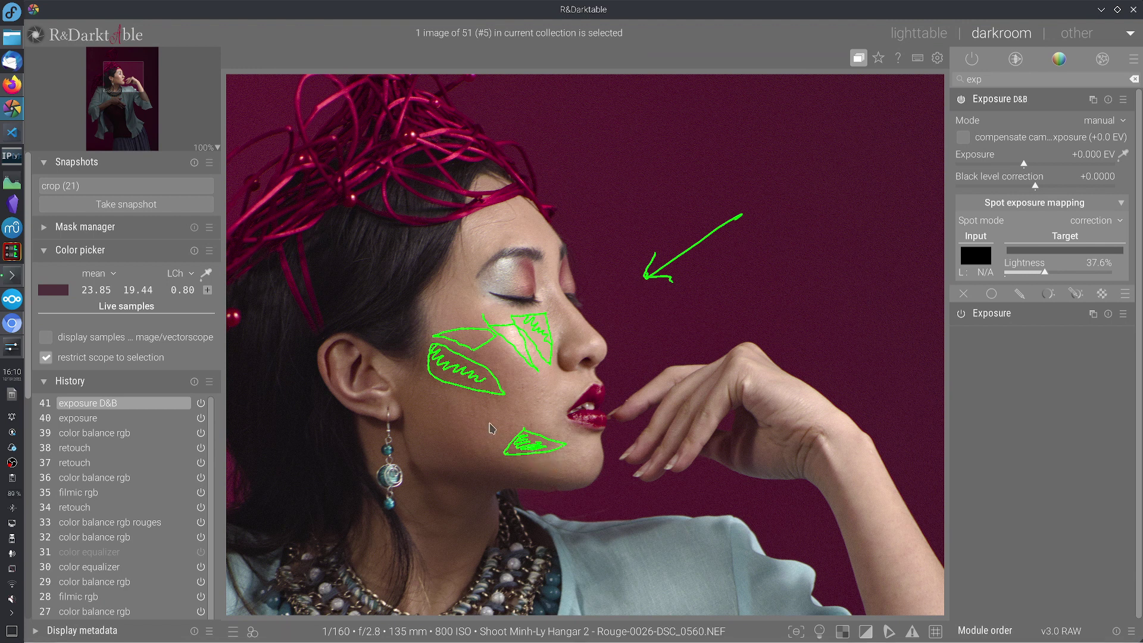
pyautogui.moveTo(424, 395)
pyautogui.mouseDown()
pyautogui.moveTo(485, 455)
pyautogui.moveTo(467, 461)
pyautogui.moveTo(411, 428)
pyautogui.moveTo(414, 408)
pyautogui.moveTo(426, 410)
pyautogui.moveTo(438, 442)
pyautogui.moveTo(437, 425)
pyautogui.moveTo(476, 465)
pyautogui.moveTo(486, 456)
pyautogui.mouseUp()
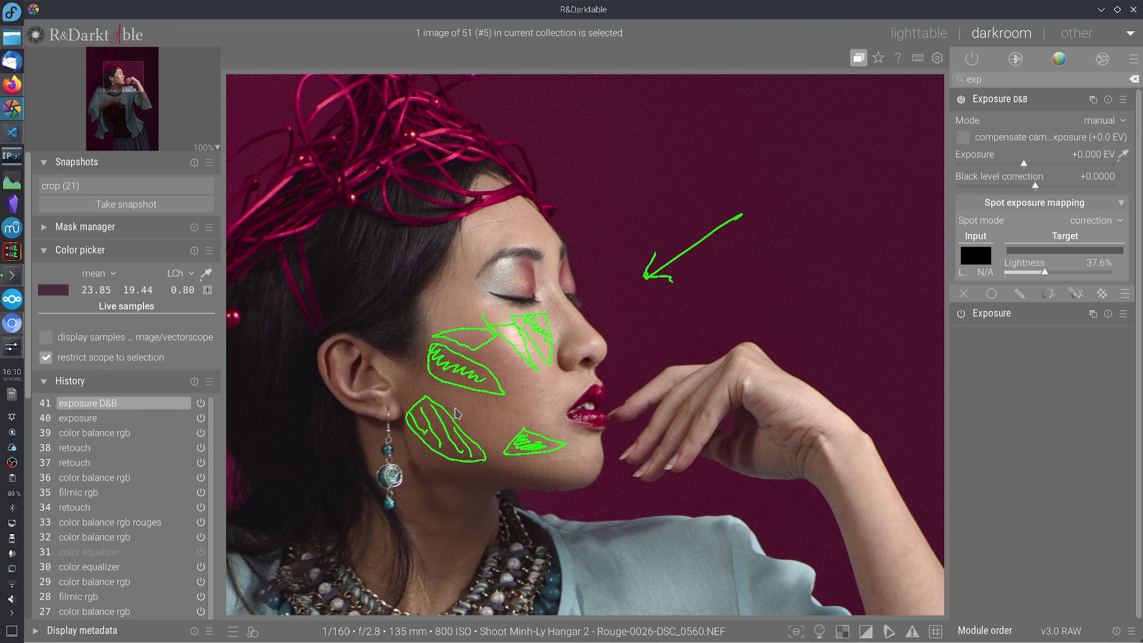
pyautogui.moveTo(438, 391)
pyautogui.mouseDown()
pyautogui.moveTo(518, 423)
pyautogui.moveTo(496, 446)
pyautogui.moveTo(437, 392)
pyautogui.mouseUp()
pyautogui.moveTo(552, 412)
pyautogui.mouseDown()
pyautogui.moveTo(585, 390)
pyautogui.moveTo(569, 373)
pyautogui.mouseUp()
pyautogui.moveTo(468, 239)
pyautogui.mouseDown()
pyautogui.moveTo(493, 252)
pyautogui.moveTo(513, 209)
pyautogui.moveTo(471, 232)
pyautogui.moveTo(529, 241)
pyautogui.moveTo(517, 239)
pyautogui.mouseUp()
pyautogui.moveTo(486, 299)
pyautogui.mouseDown()
pyautogui.moveTo(463, 272)
pyautogui.moveTo(446, 287)
pyautogui.moveTo(458, 306)
pyautogui.moveTo(483, 302)
pyautogui.moveTo(452, 280)
pyautogui.moveTo(473, 290)
pyautogui.moveTo(496, 326)
pyautogui.mouseUp()
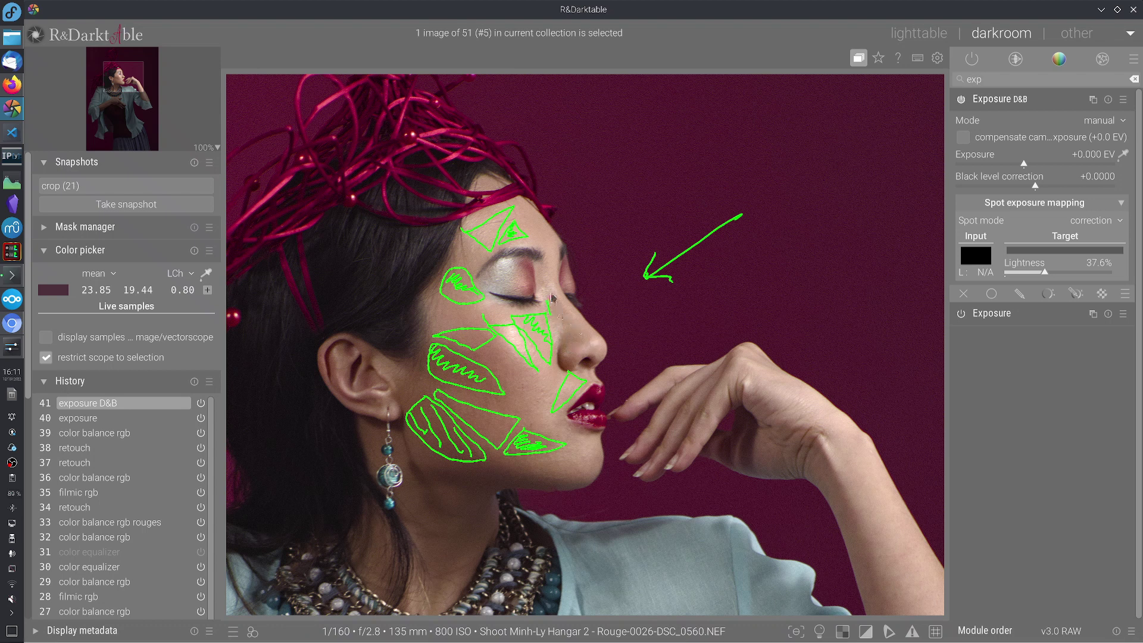
pyautogui.moveTo(552, 298)
pyautogui.mouseDown()
pyautogui.moveTo(564, 332)
pyautogui.moveTo(584, 334)
pyautogui.mouseUp()
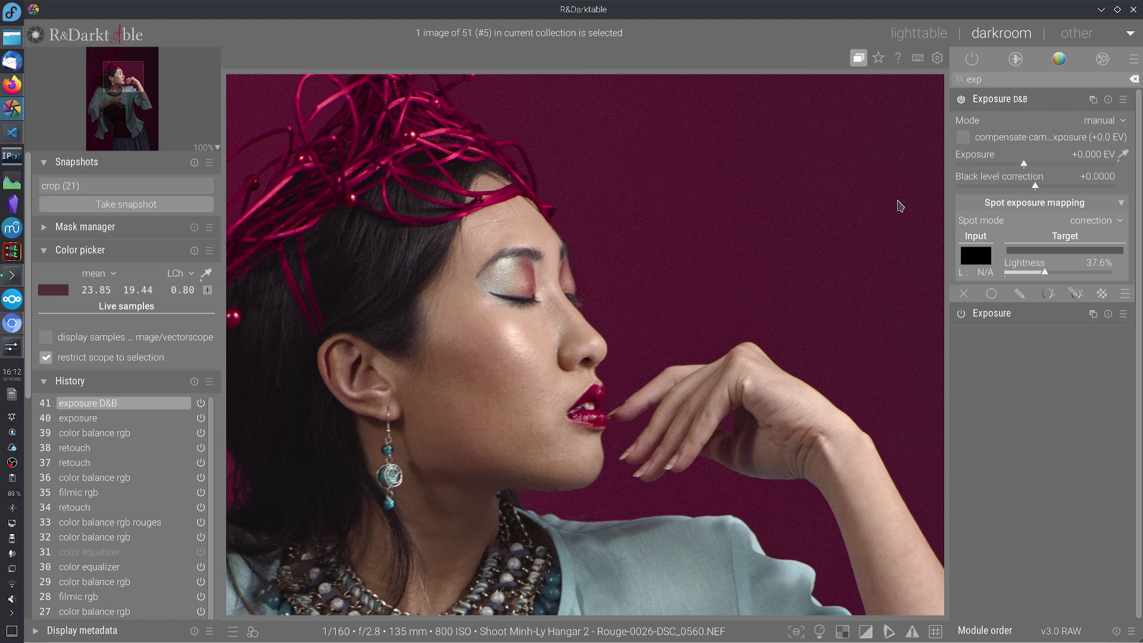
# Rename the Exposure D&B instance to dodging and set its exposure to +0.5 EV
pyautogui.click(1096, 100)
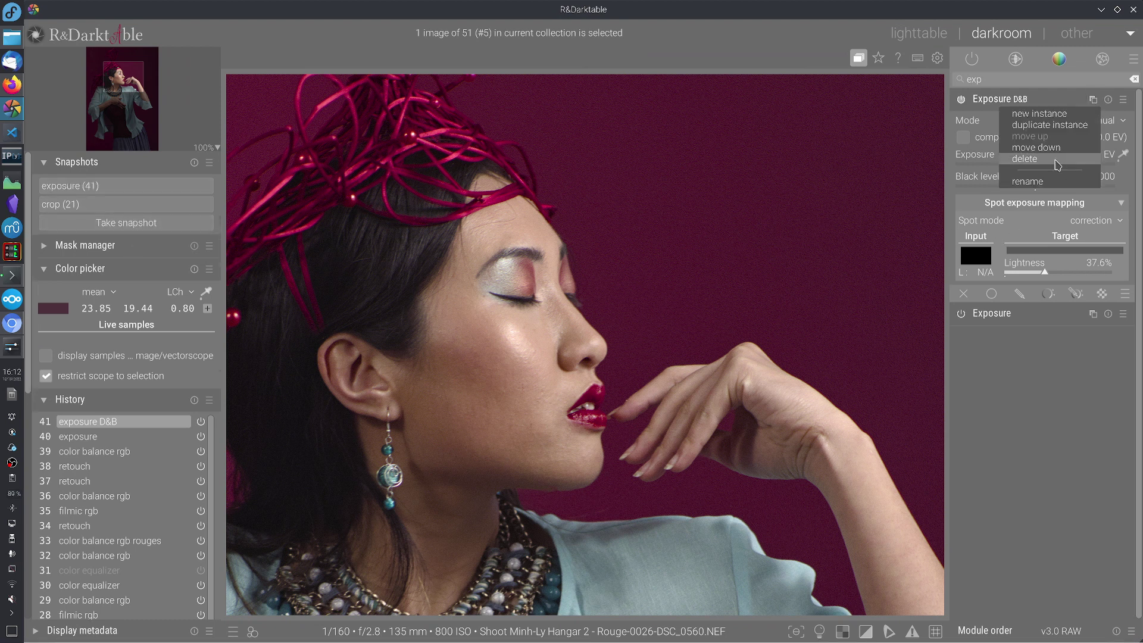
pyautogui.click(1046, 182)
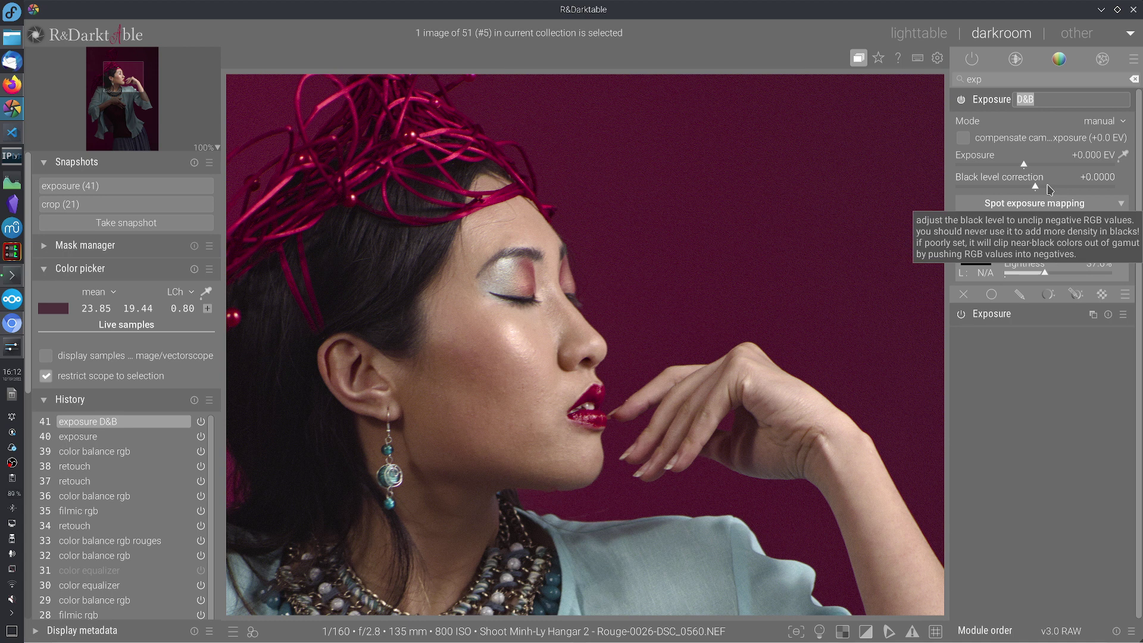
pyautogui.write('dodging')
pyautogui.press('Return')
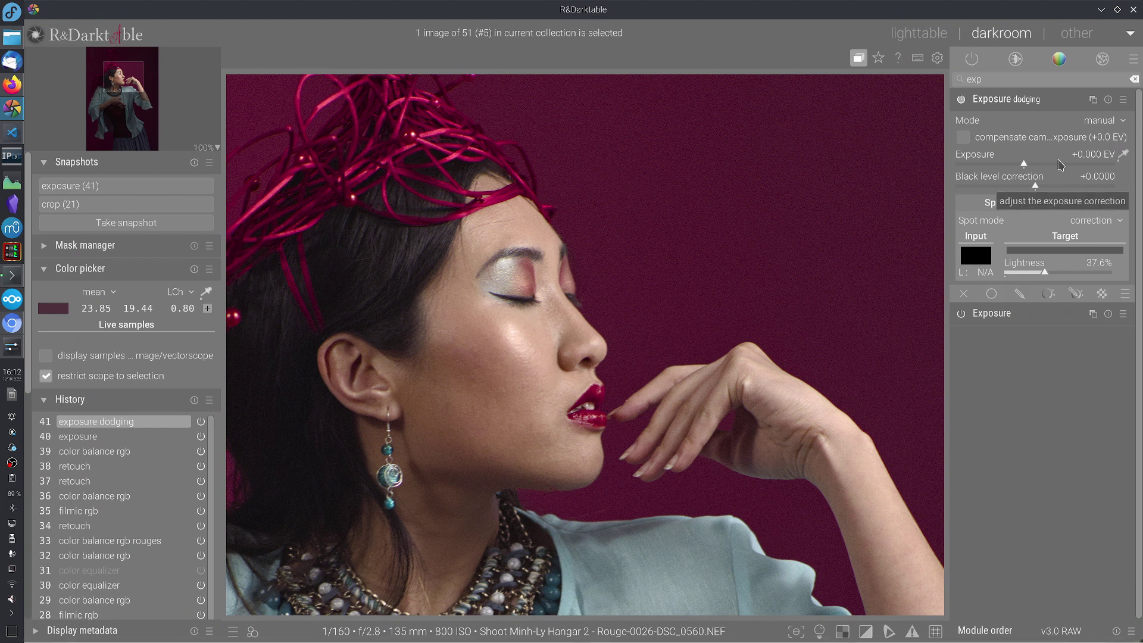
pyautogui.rightClick(1040, 166)
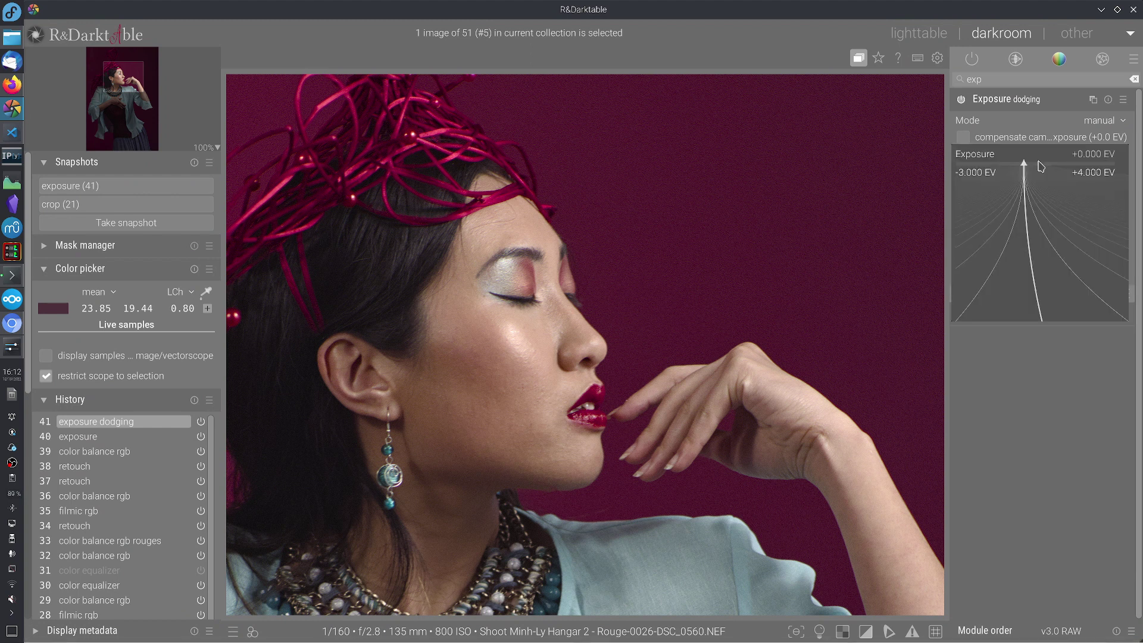
pyautogui.write('0.5')
pyautogui.press('Return')
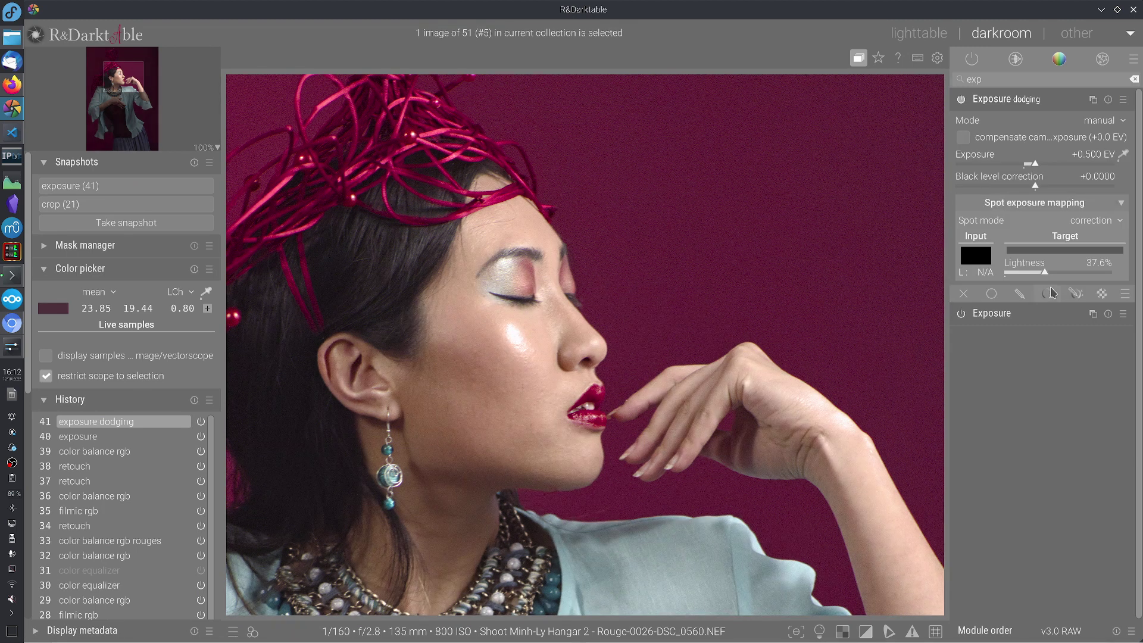
# Enable a drawn mask on the dodging instance, draw a three-node path over the cheek highlight, and shift its upper node toward the nose
pyautogui.click(1026, 297)
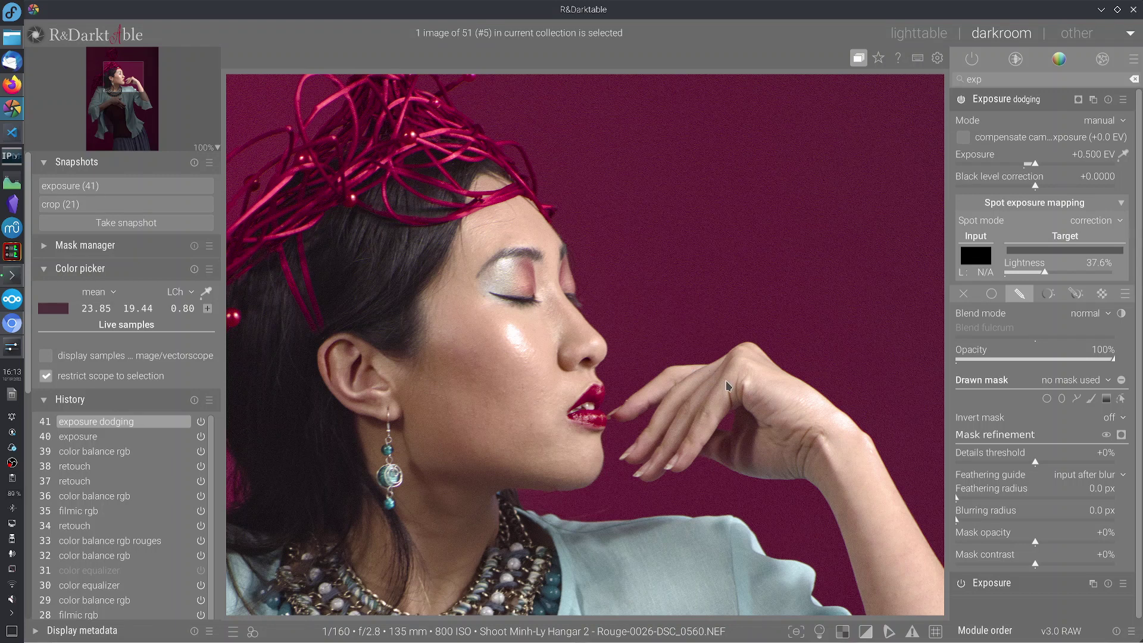
pyautogui.click(1076, 400)
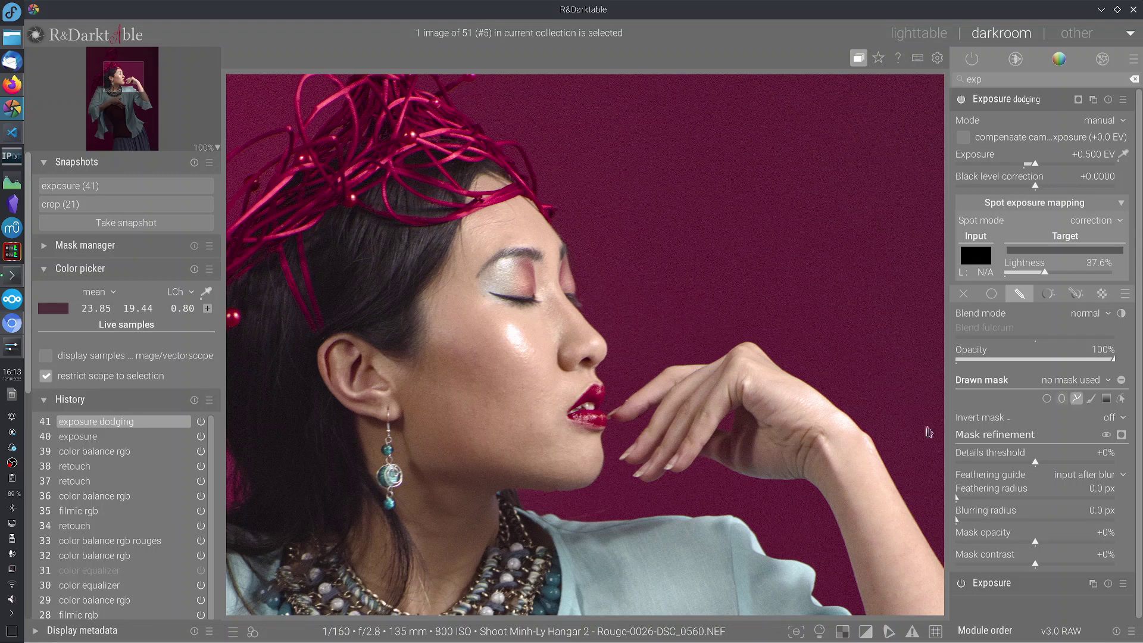
pyautogui.click(481, 317)
pyautogui.click(464, 353)
pyautogui.click(532, 369)
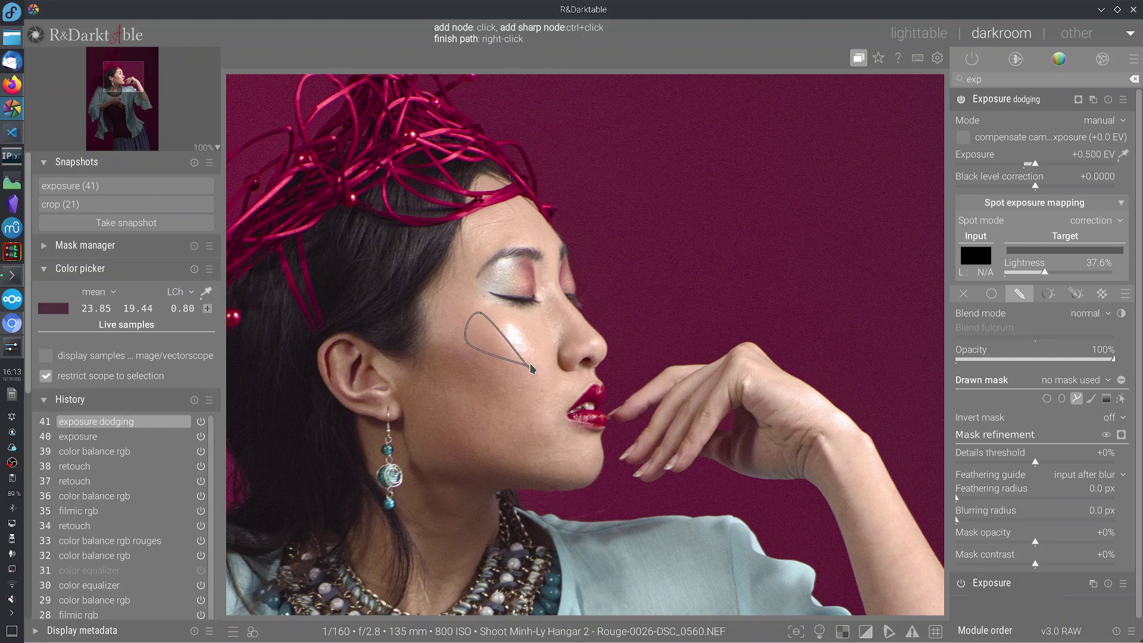
pyautogui.rightClick(531, 369)
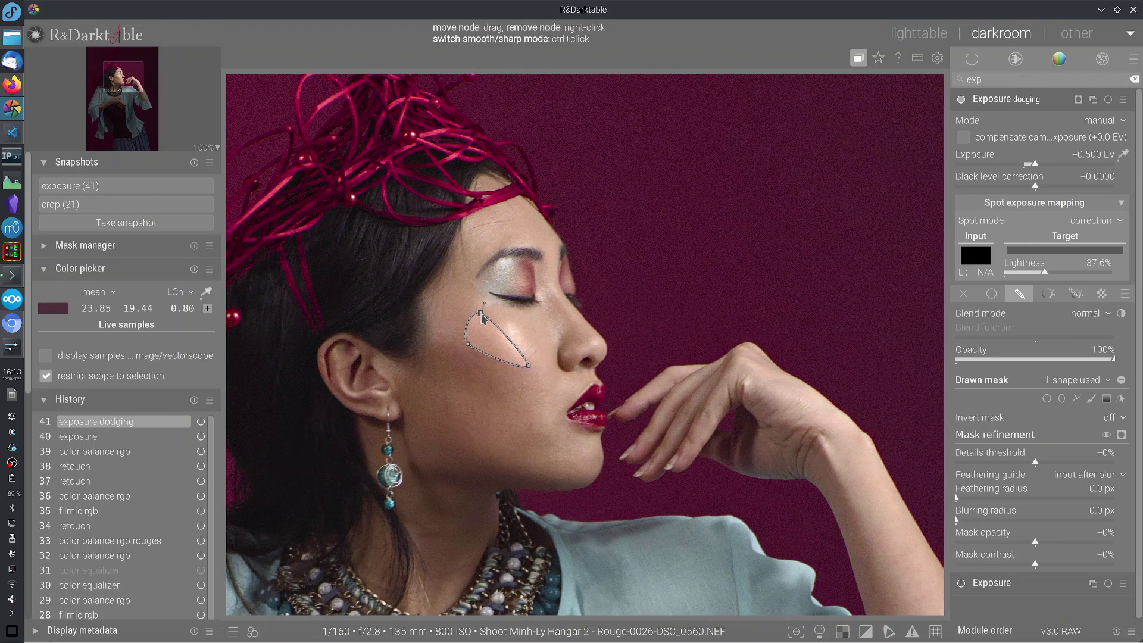
pyautogui.moveTo(483, 320); pyautogui.dragTo(497, 314)
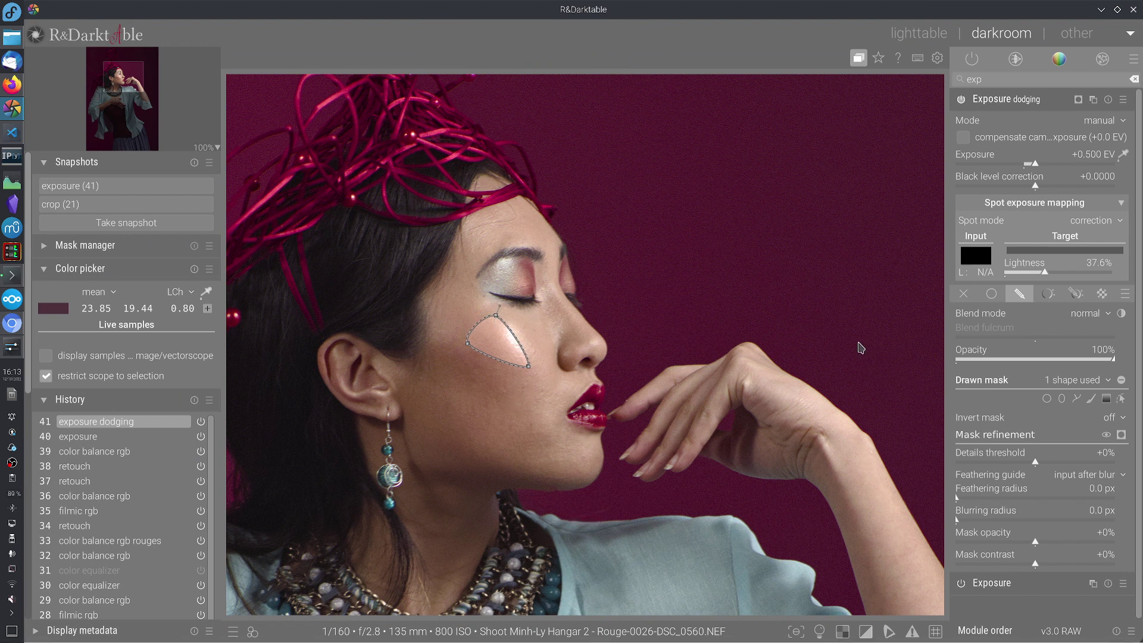
# Add a second path shape to the mask between the nostril and the upper lip, adjusting its node beside the nostril
pyautogui.click(1076, 398)
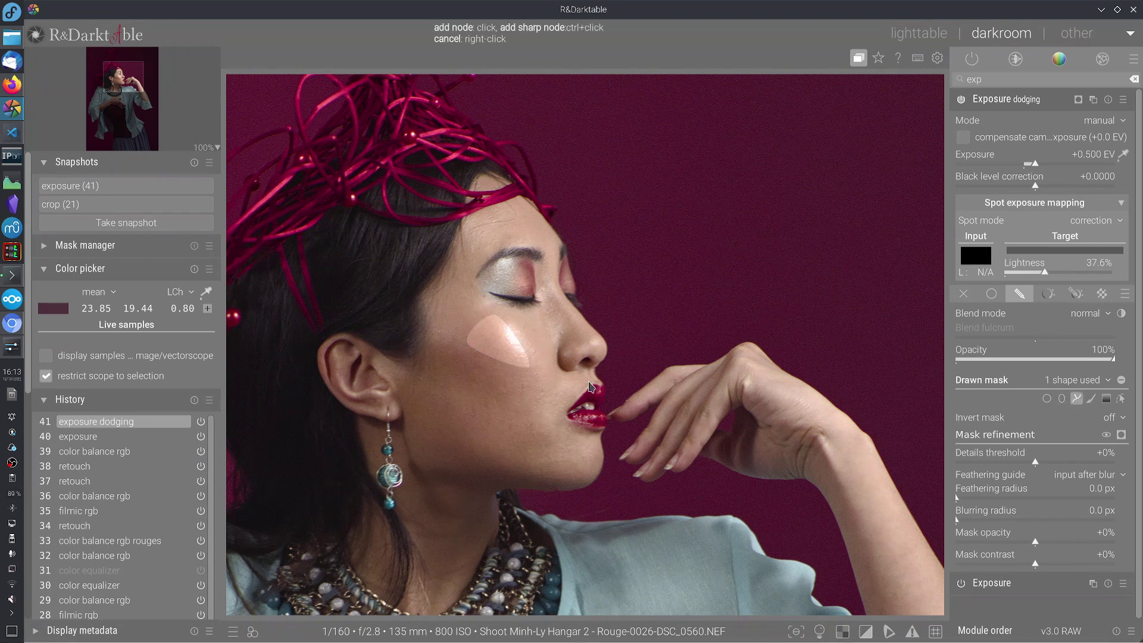
pyautogui.click(564, 377)
pyautogui.click(547, 415)
pyautogui.click(567, 415)
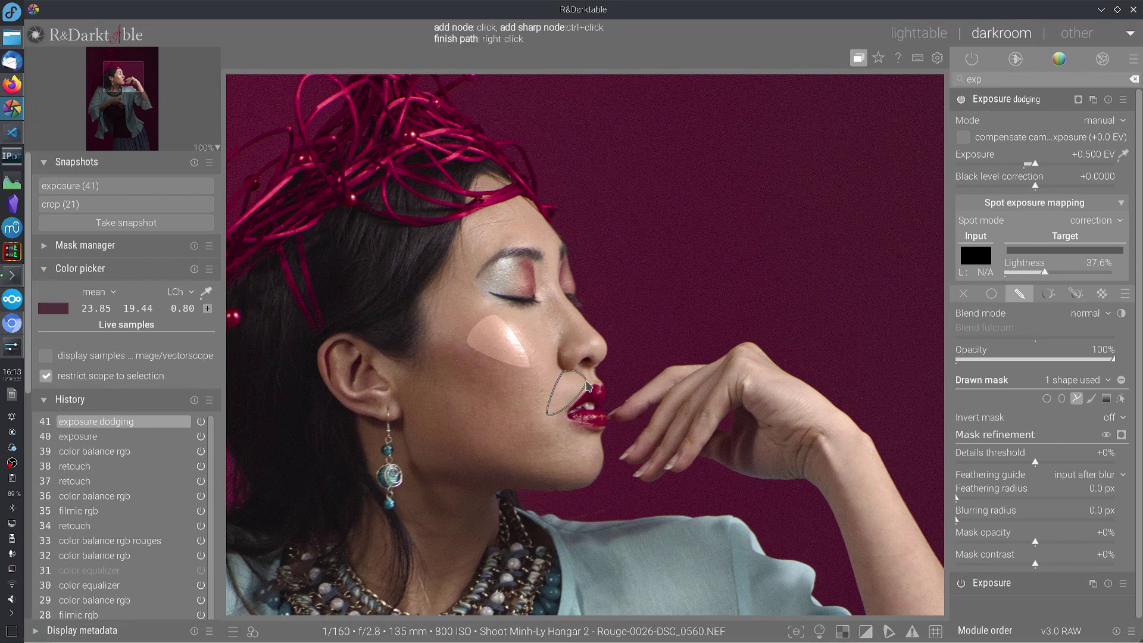
pyautogui.click(587, 380)
pyautogui.rightClick(584, 381)
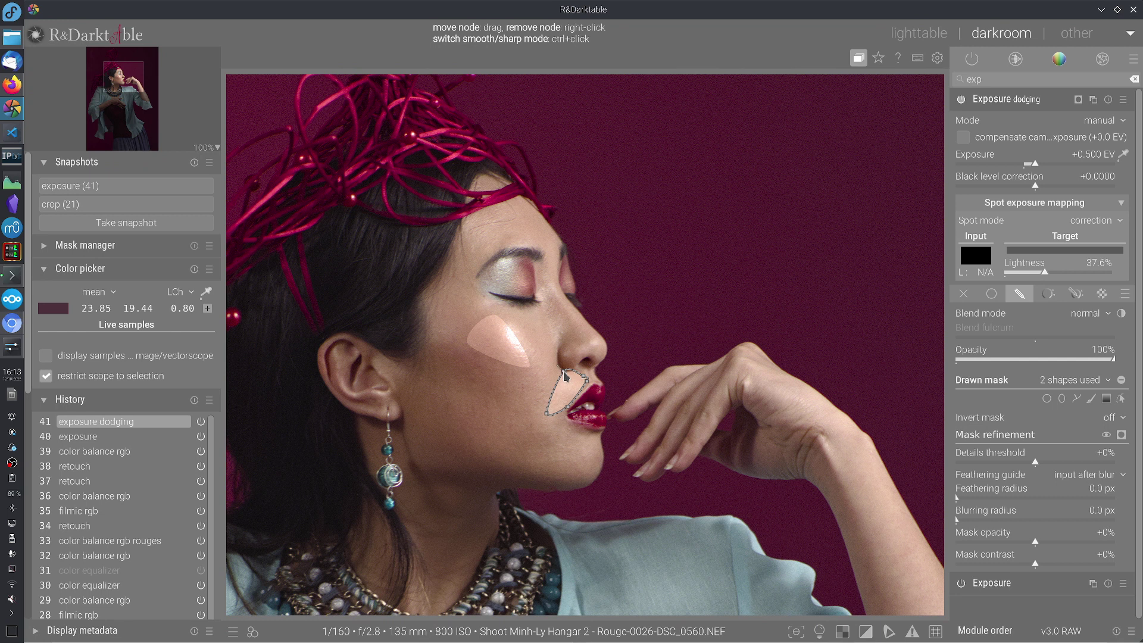
pyautogui.moveTo(566, 377); pyautogui.dragTo(563, 375)
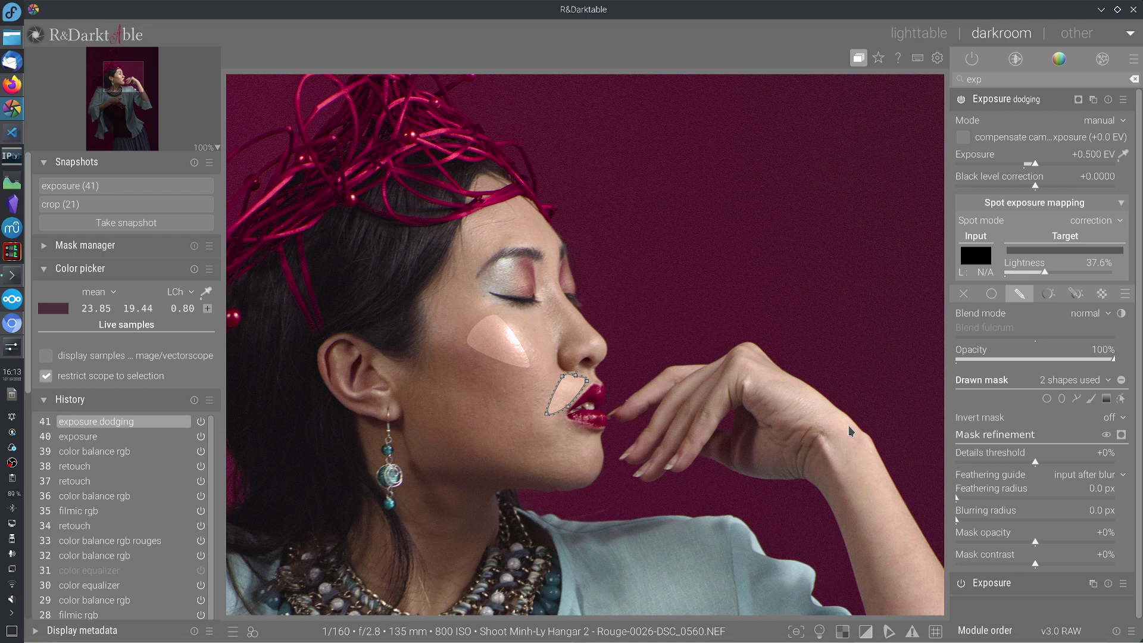
# Add a small path shape to the mask on the forehead just above the eyebrow
pyautogui.click(1077, 399)
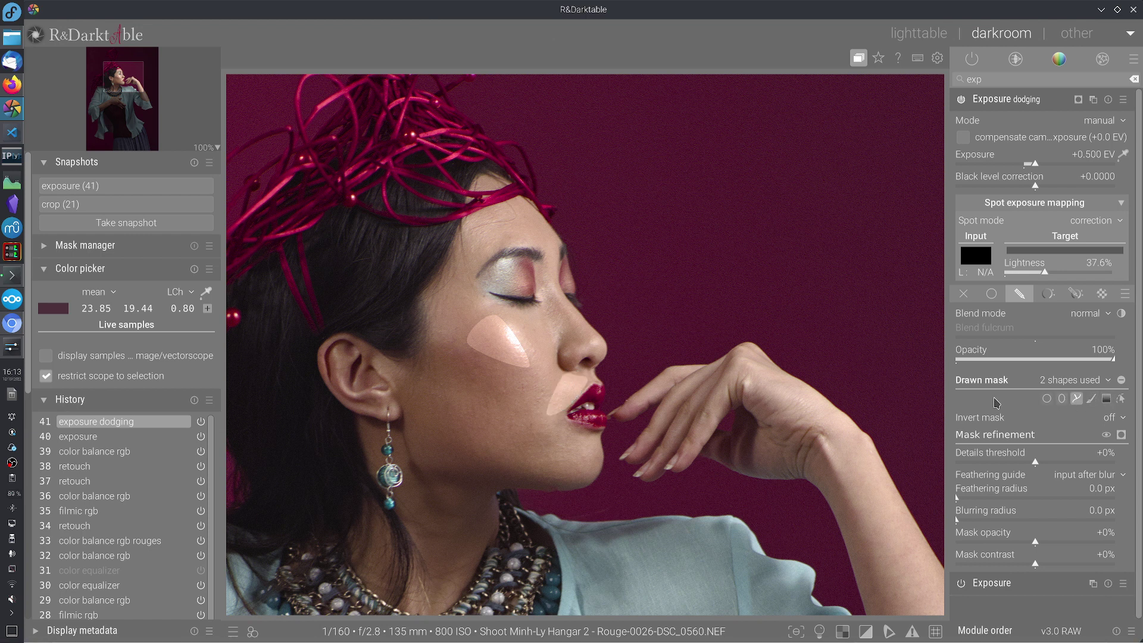
pyautogui.click(499, 247)
pyautogui.click(514, 227)
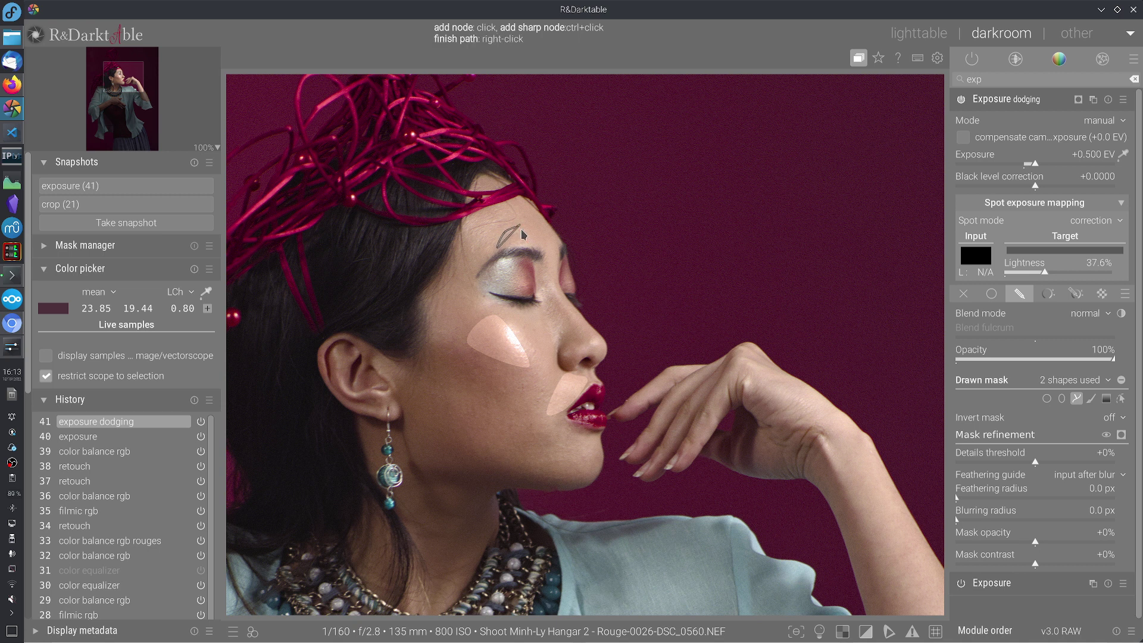
pyautogui.rightClick(515, 253)
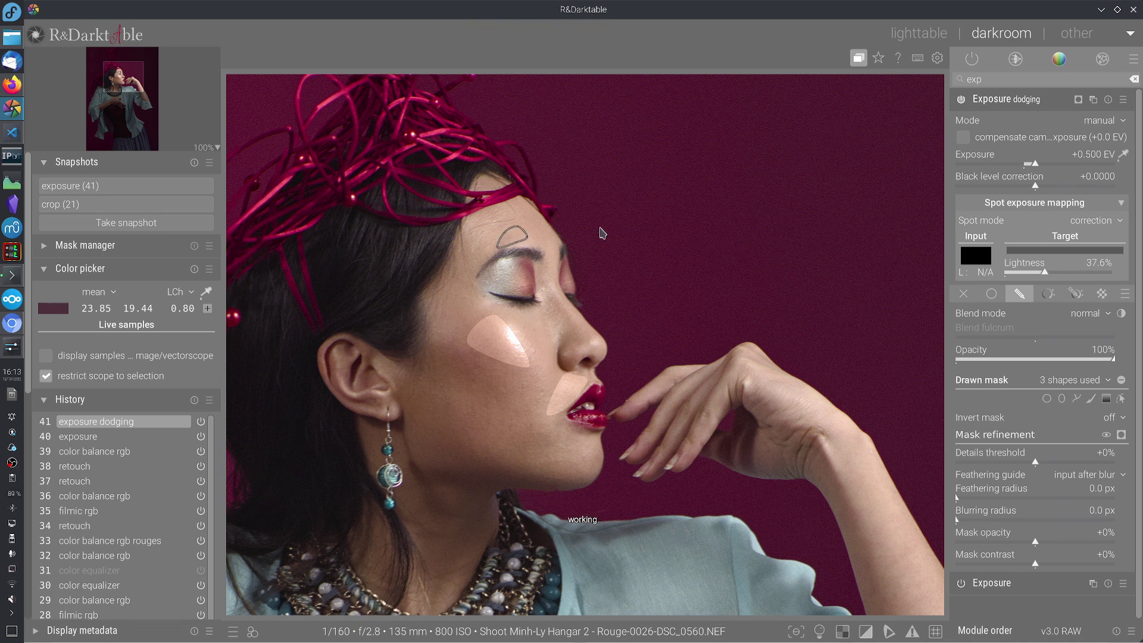
# Add a path shape to the mask along the cheekbone below the outer eye corner, meeting the cheek highlight shape
pyautogui.click(1076, 399)
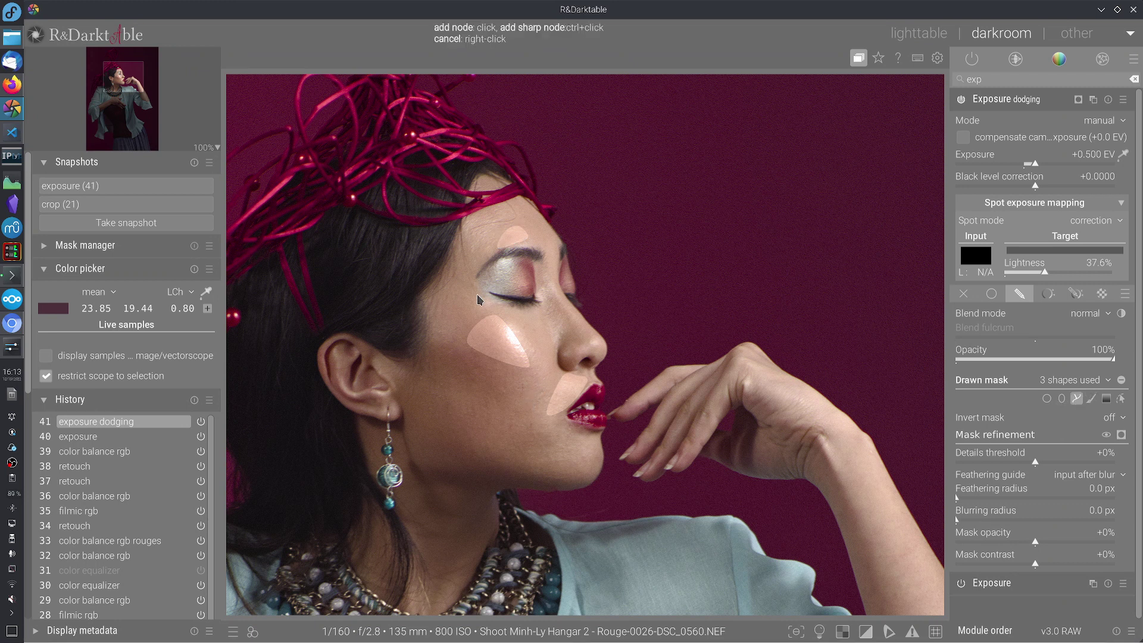
pyautogui.click(434, 326)
pyautogui.click(489, 321)
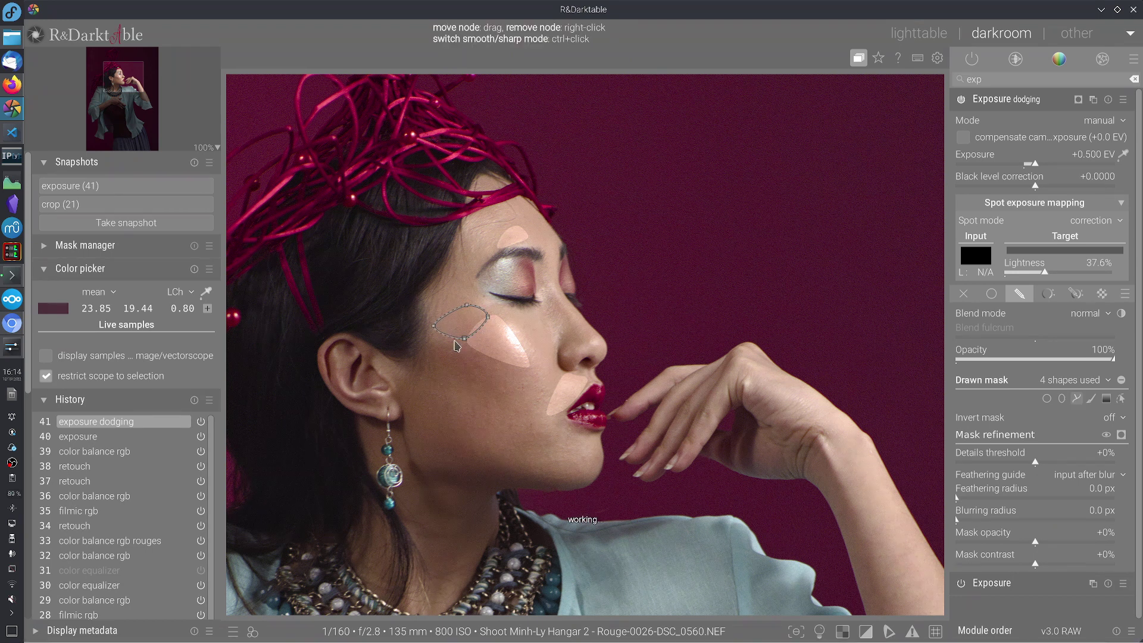
pyautogui.rightClick(483, 343)
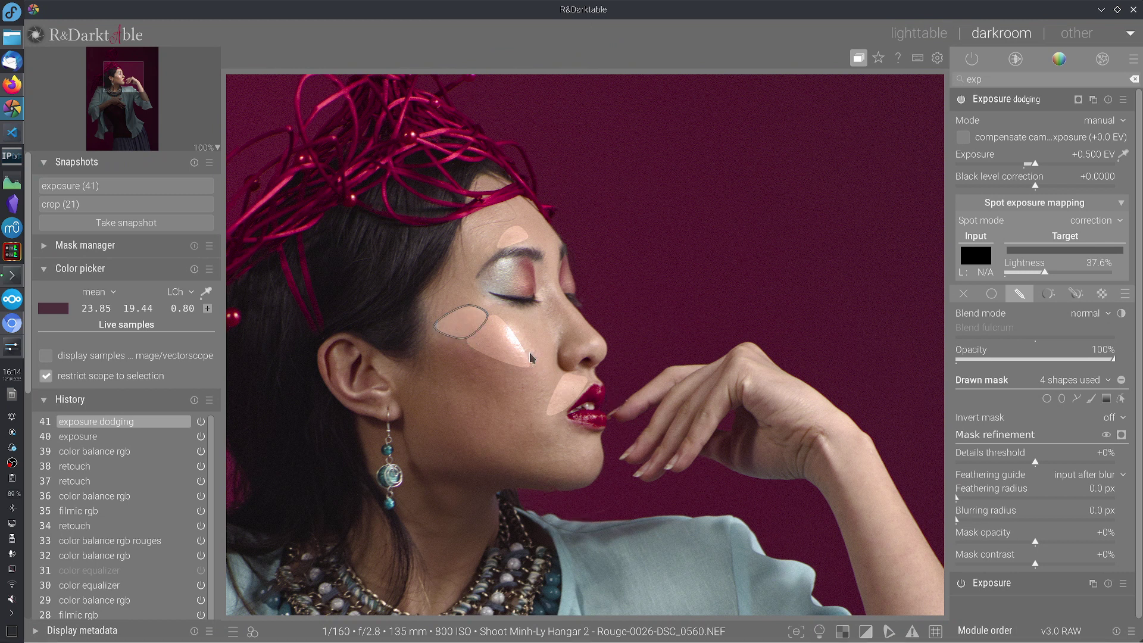
# Add a path shape to the dodging mask over the chin highlight below the lower lip
pyautogui.click(1076, 399)
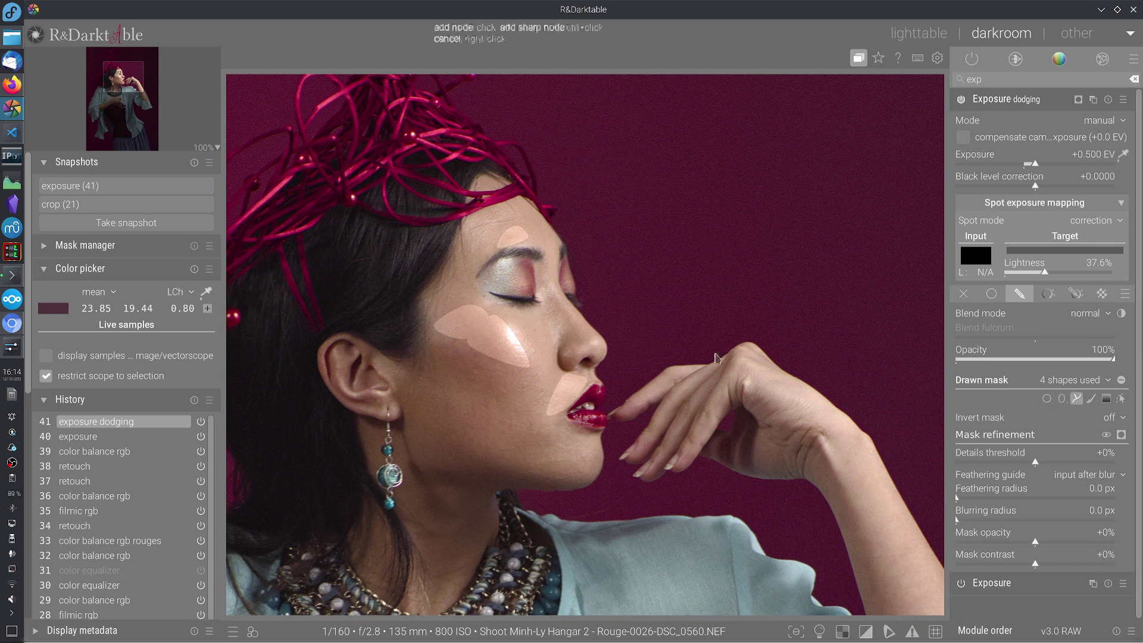
pyautogui.click(586, 438)
pyautogui.click(544, 464)
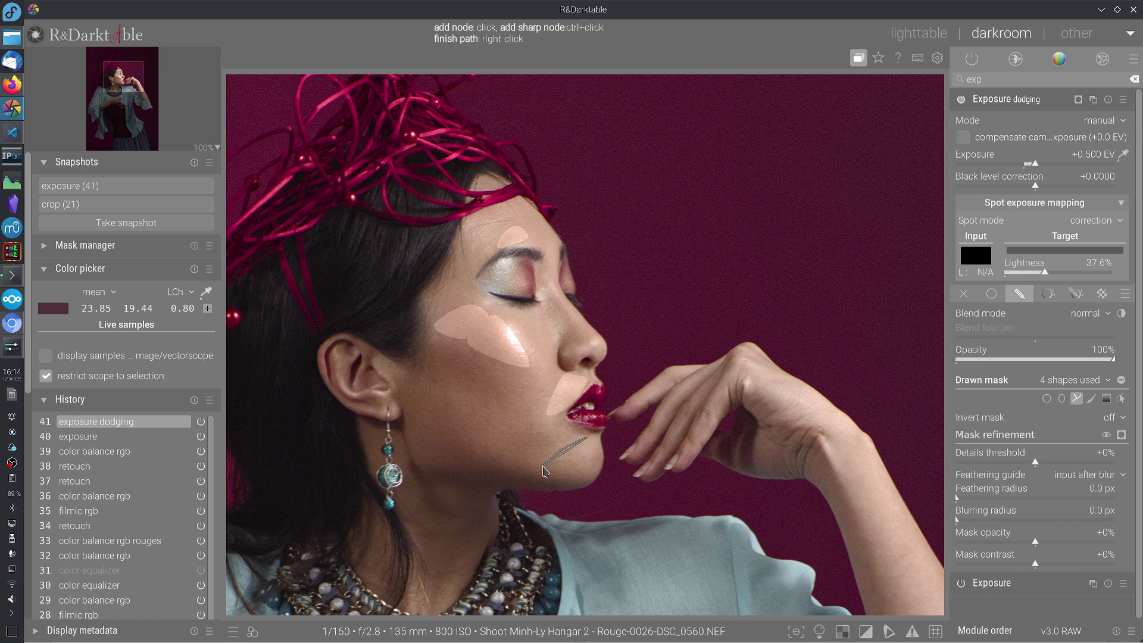
pyautogui.click(575, 477)
pyautogui.rightClick(595, 454)
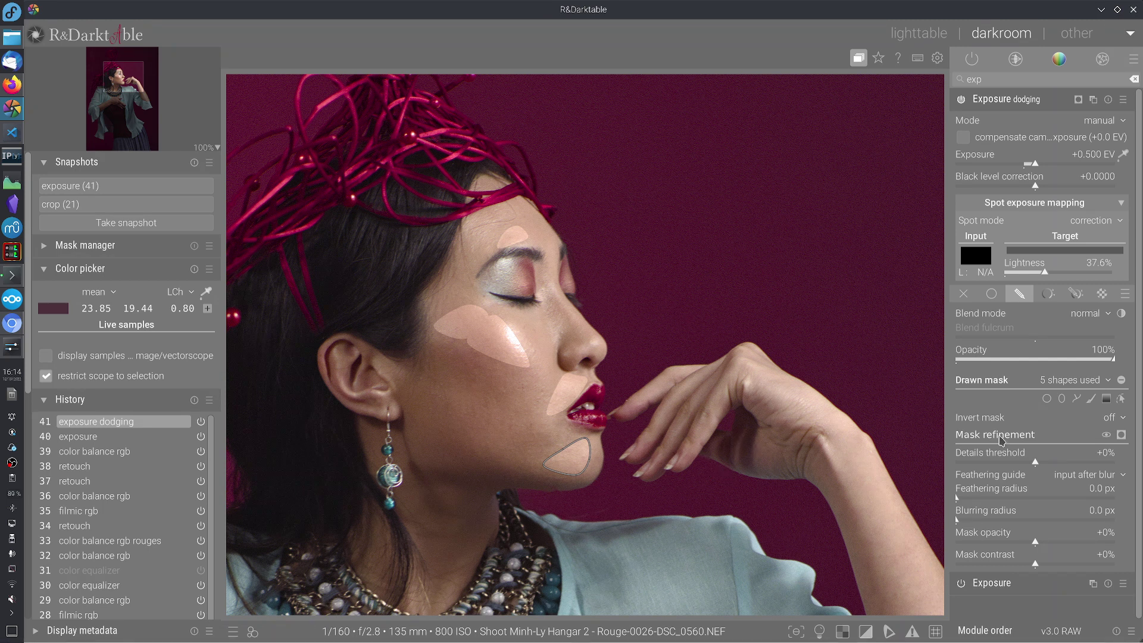
# Add a small path shape to the mask on the silvery eyelid highlight just below the eyebrow
pyautogui.click(1083, 399)
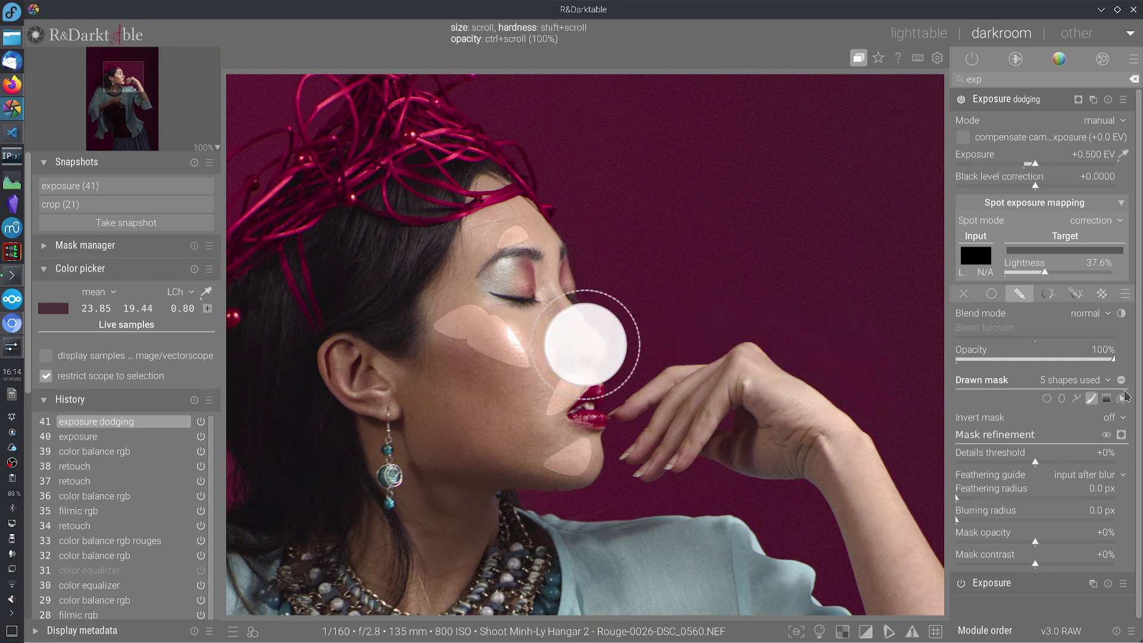
pyautogui.click(1079, 399)
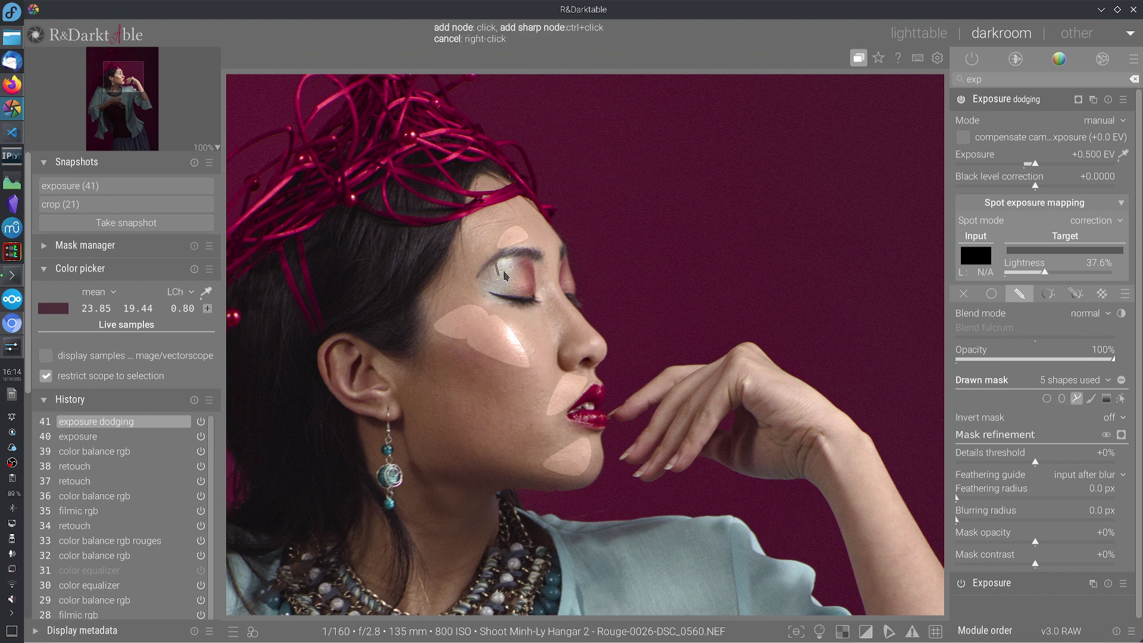
pyautogui.click(505, 269)
pyautogui.click(512, 261)
pyautogui.click(513, 262)
pyautogui.rightClick(518, 263)
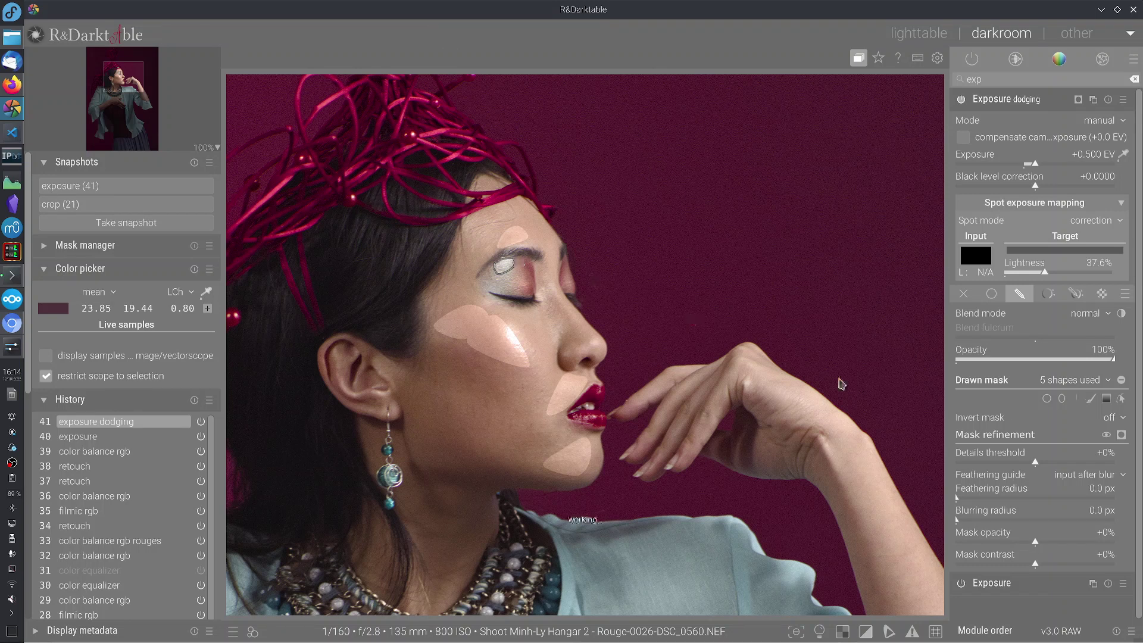
# Add a small path shape to the mask on the near eyelid's reddish inner part, just above the lashes
pyautogui.click(1078, 399)
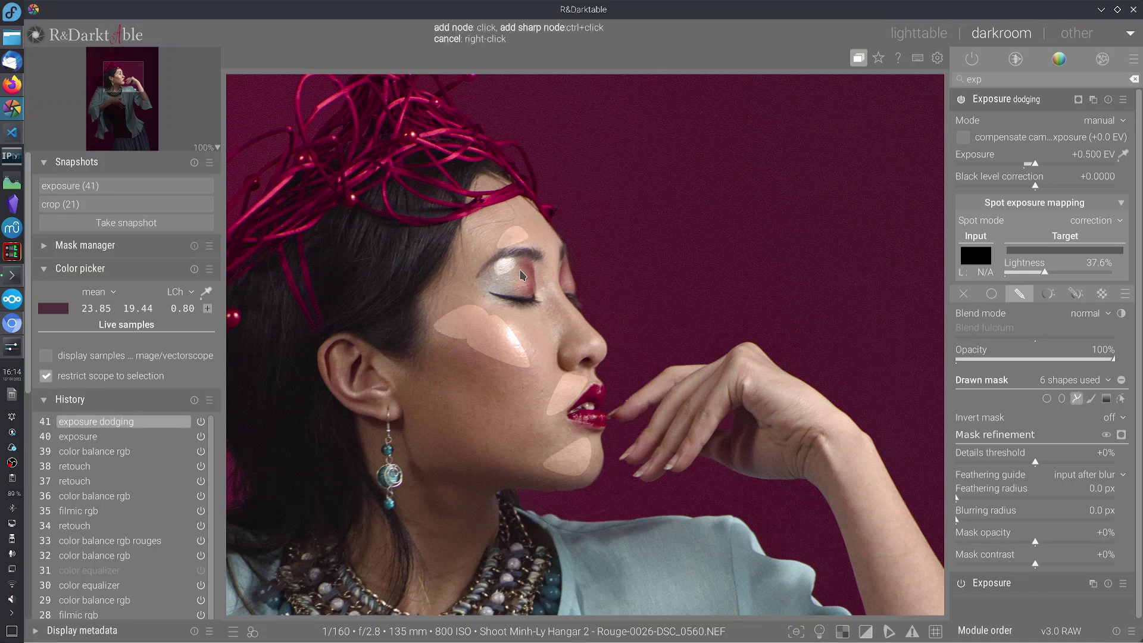
pyautogui.click(517, 291)
pyautogui.click(527, 283)
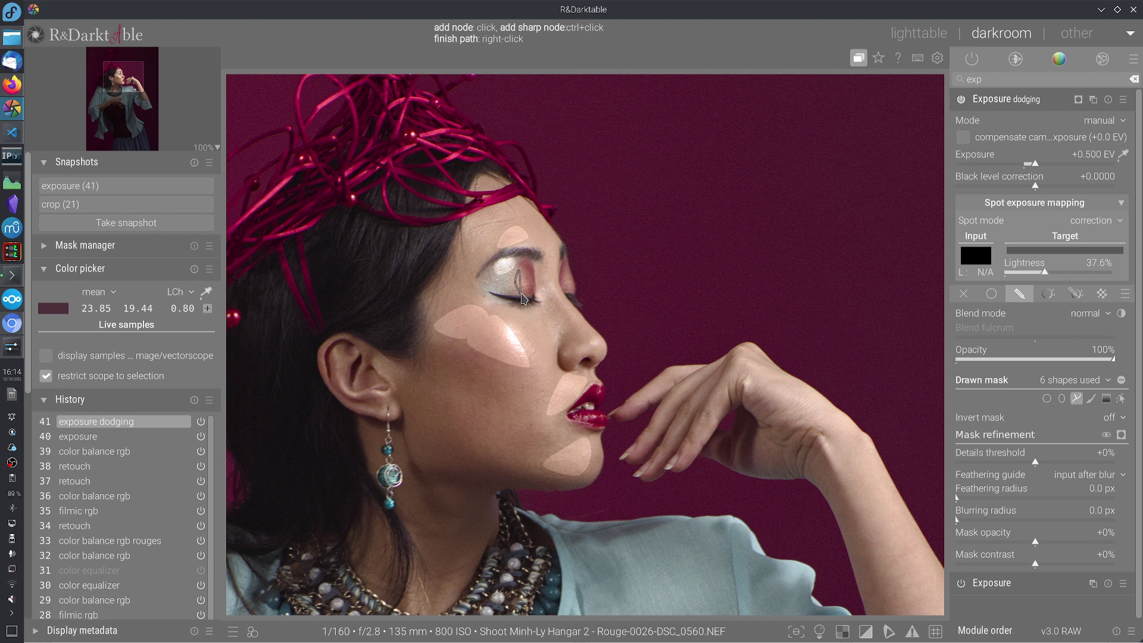
pyautogui.rightClick(530, 290)
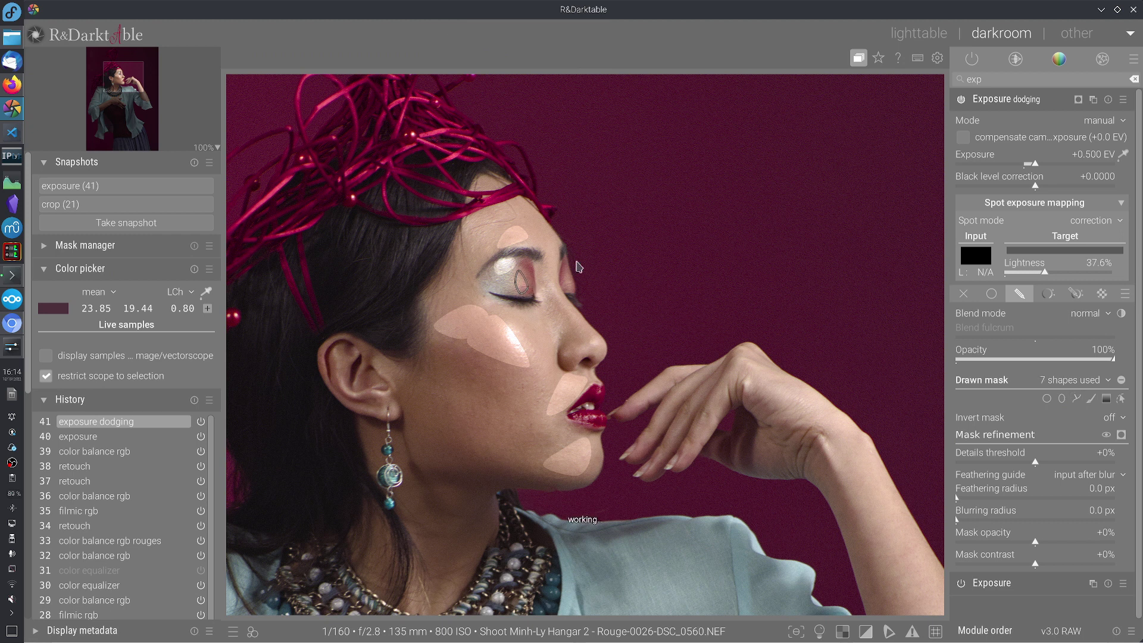
# Add a small path shape to the mask on the far eye's upper eyelid, beyond the nose bridge
pyautogui.click(1076, 401)
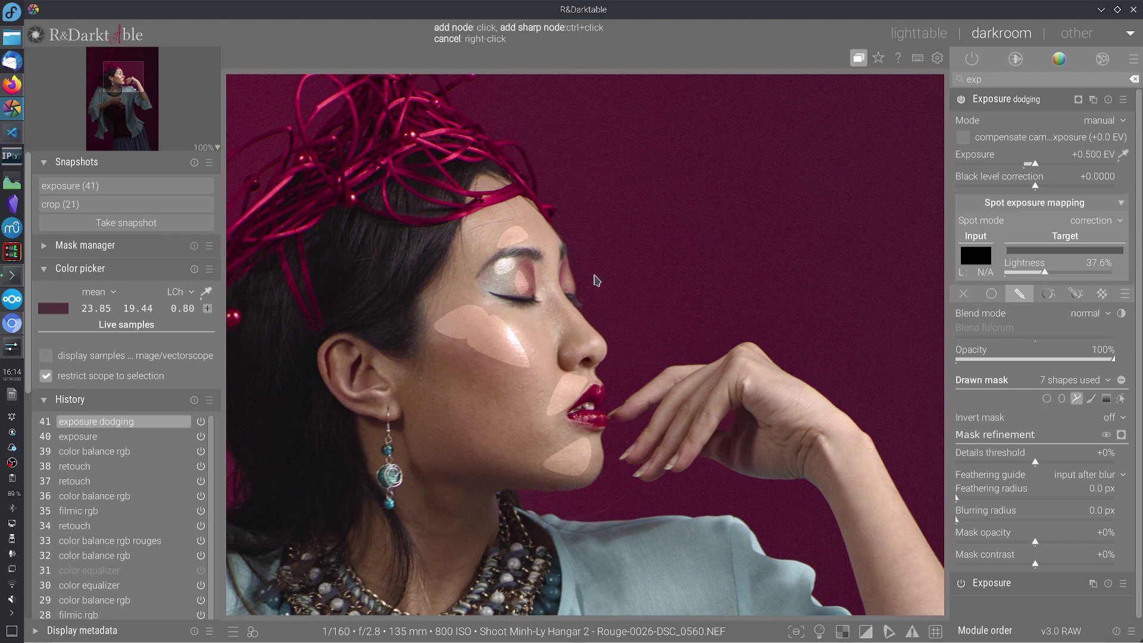
pyautogui.click(567, 275)
pyautogui.click(568, 284)
pyautogui.rightClick(572, 285)
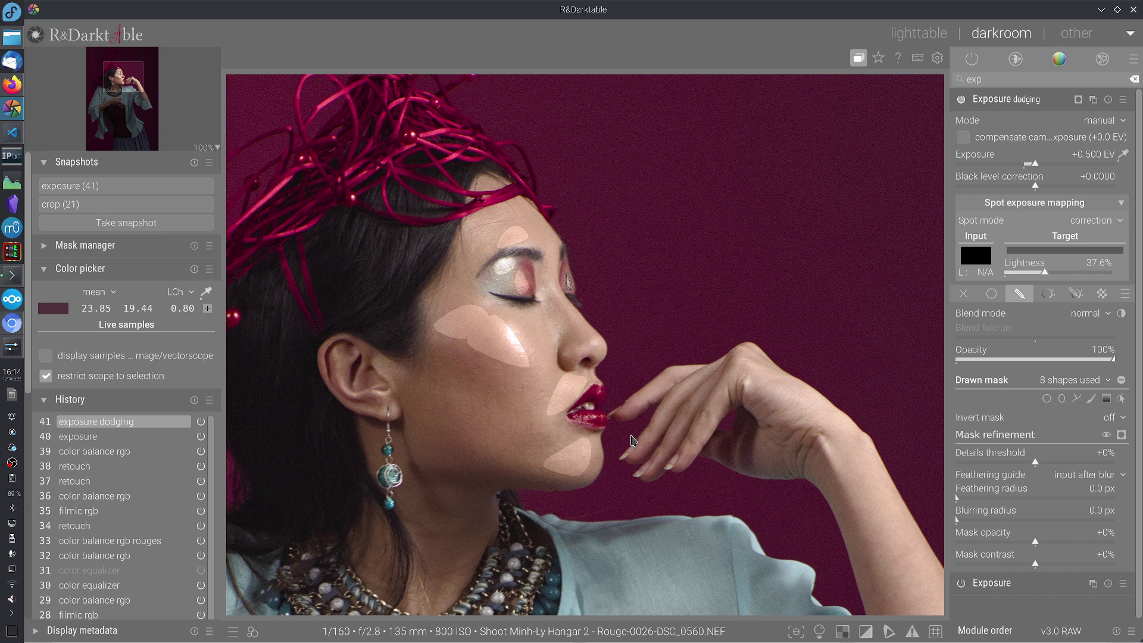
# Extend the cheek highlight shape by moving its lower node toward the nostril
pyautogui.click(1077, 398)
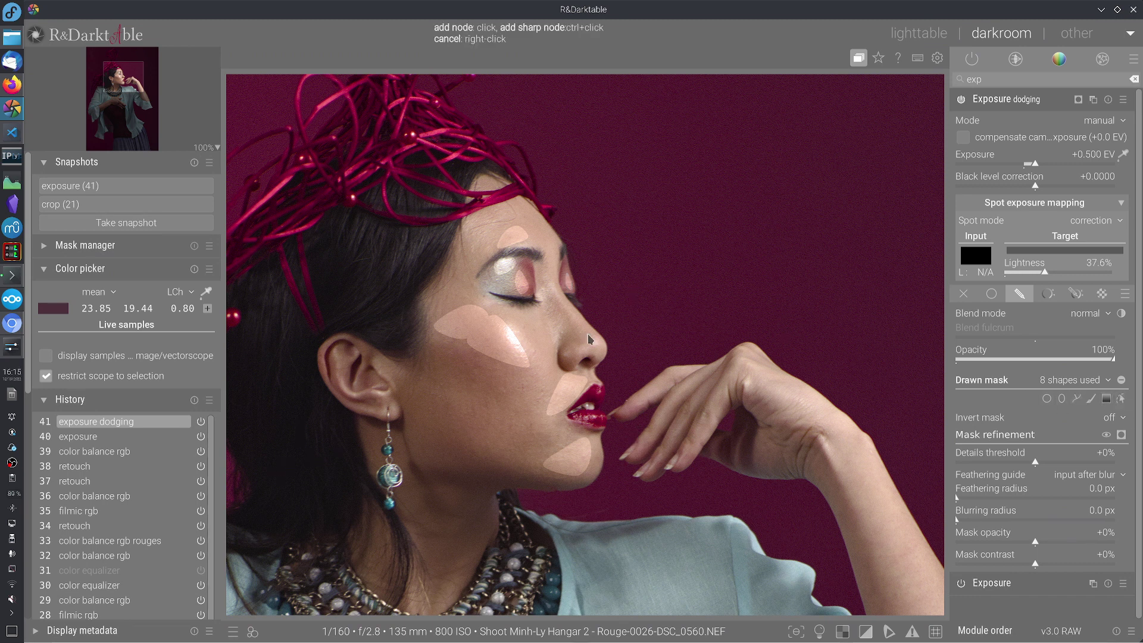
pyautogui.rightClick(554, 341)
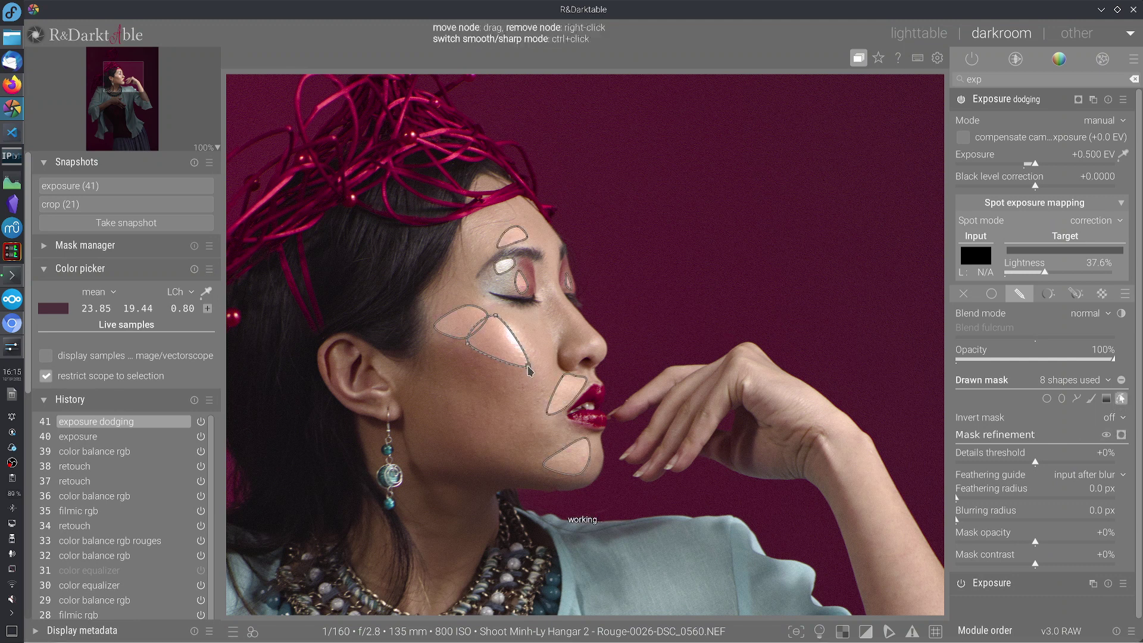
pyautogui.moveTo(528, 370); pyautogui.dragTo(549, 368)
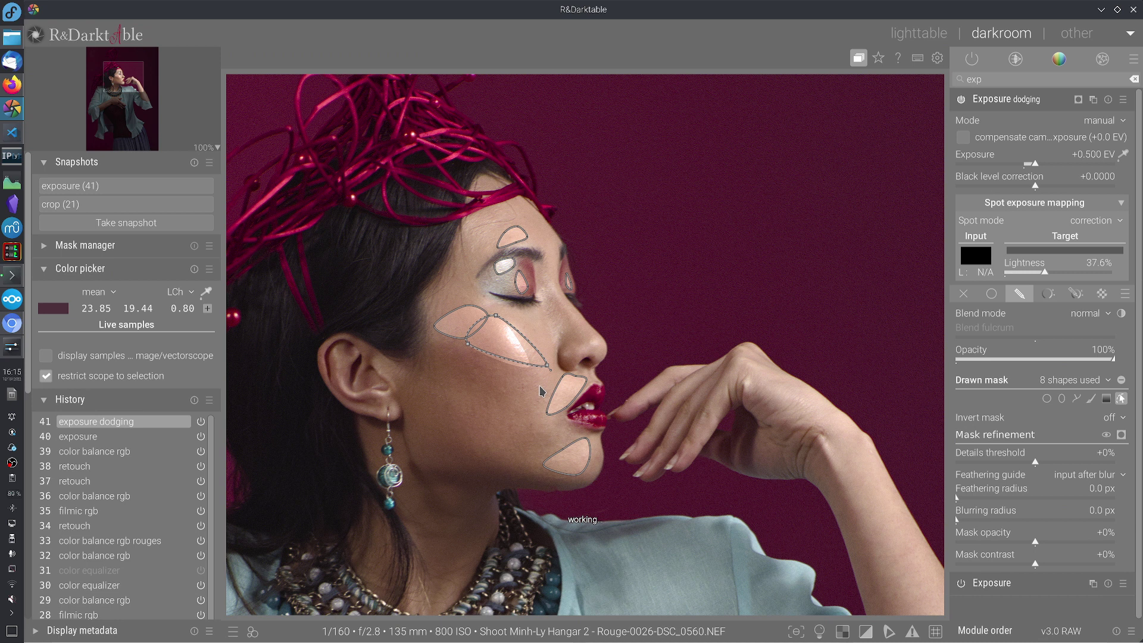
# Remove the separate cheekbone shape and stretch the cheek highlight shape's outer node over the area it covered
pyautogui.rightClick(460, 323)
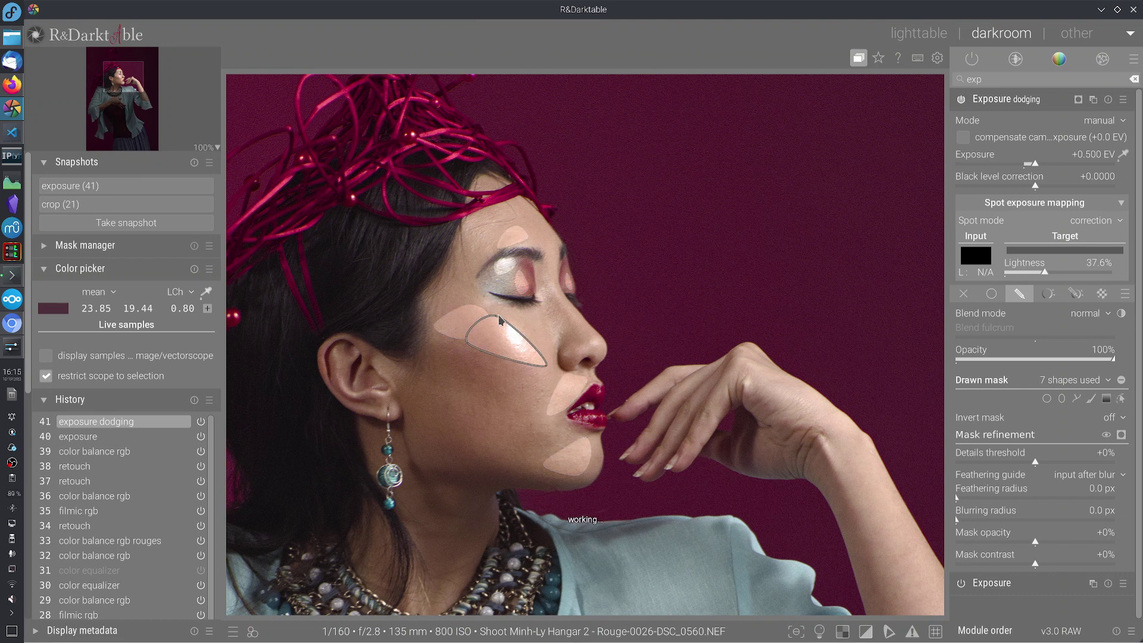
pyautogui.moveTo(469, 345); pyautogui.dragTo(434, 326)
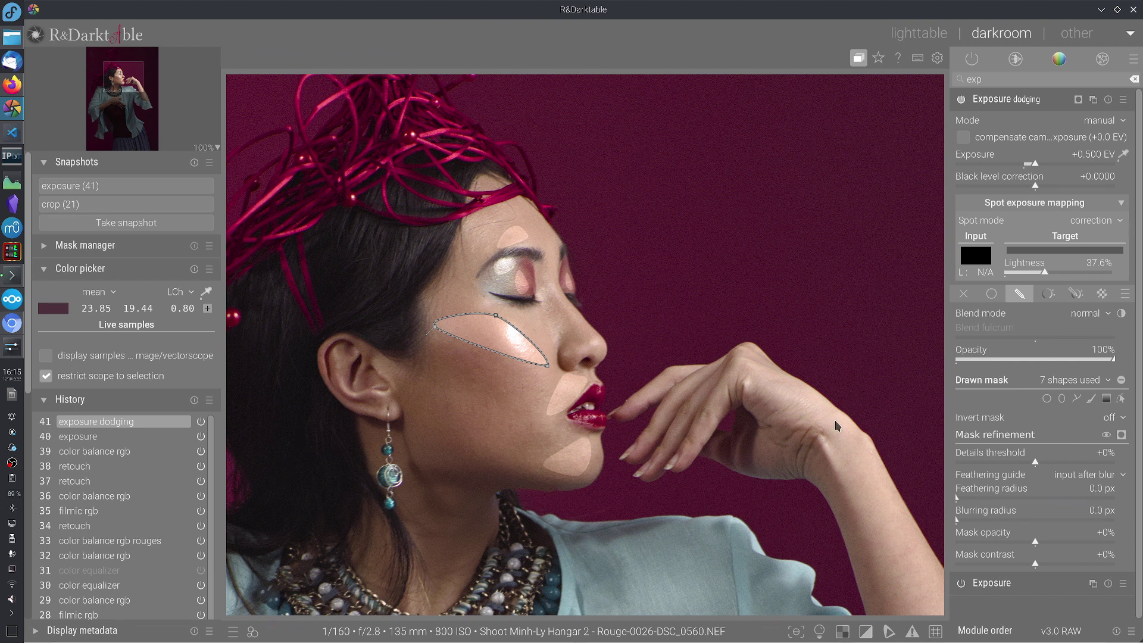
pyautogui.click(1121, 400)
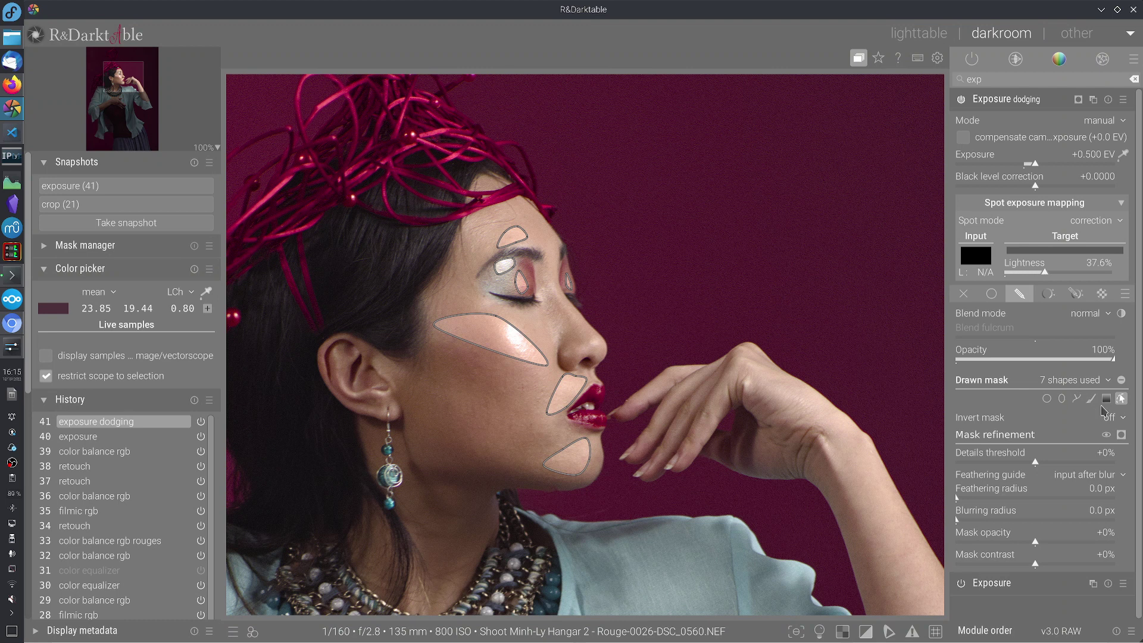
pyautogui.click(1122, 400)
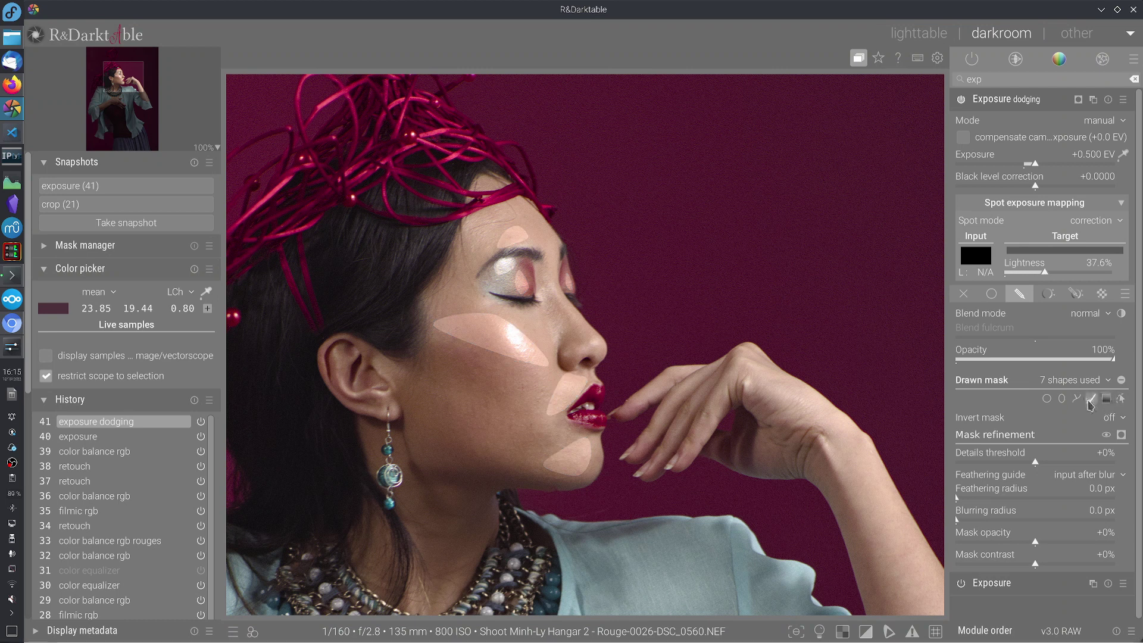
# Set the mask's feathering radius to 32.2 px and compare the face against the exposure snapshot
pyautogui.click(979, 498)
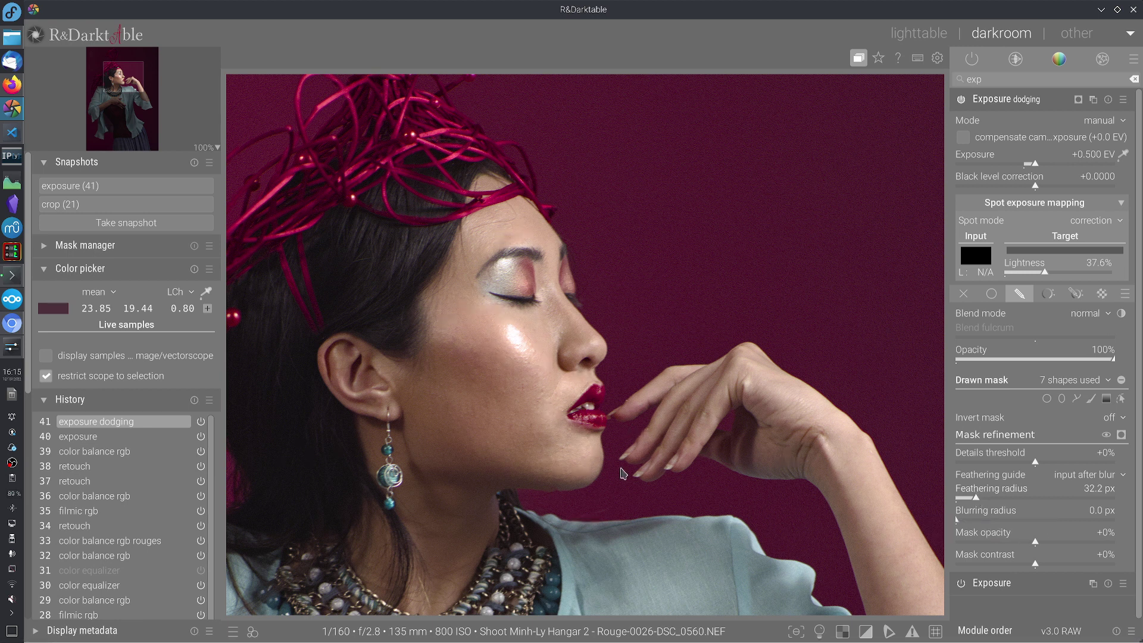
pyautogui.click(125, 186)
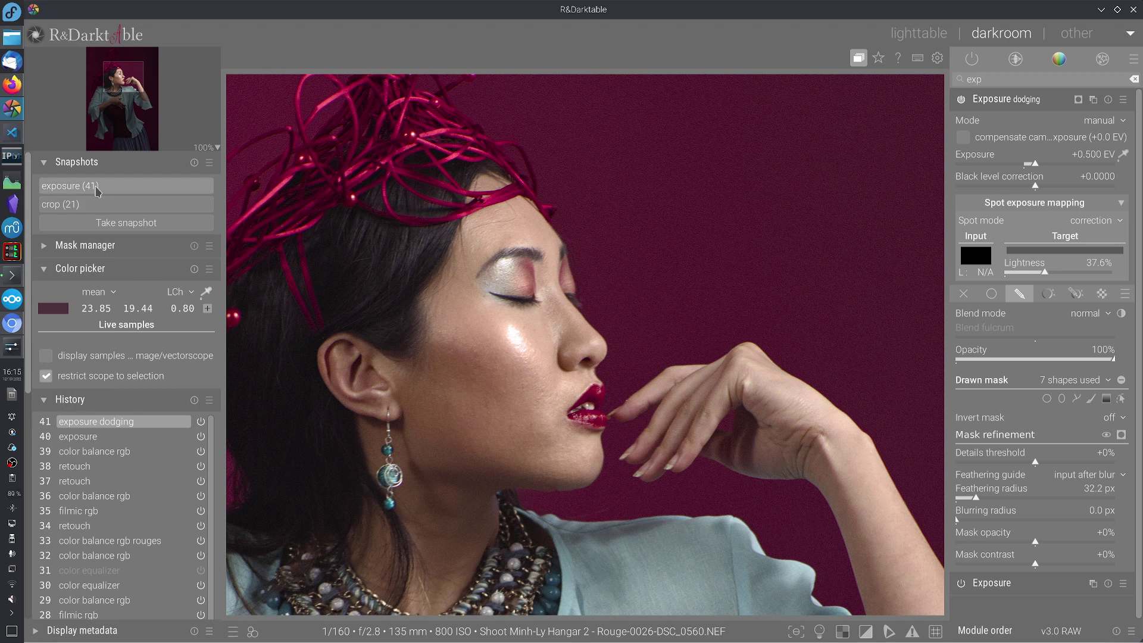
pyautogui.moveTo(490, 486); pyautogui.dragTo(373, 567)
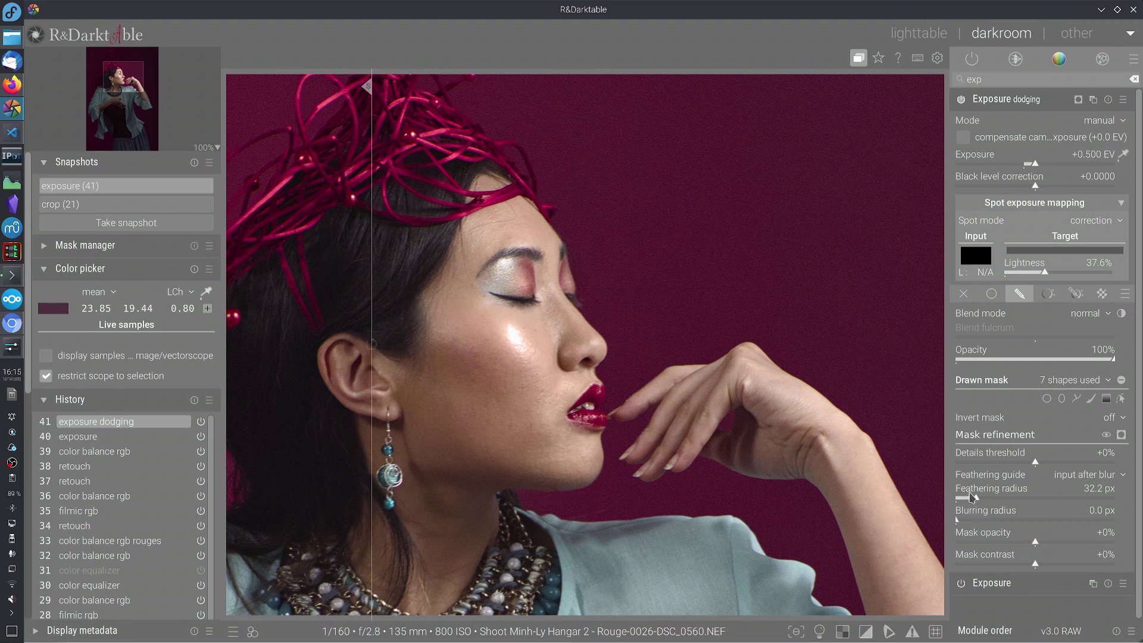
# Try the mask's feathering radius at 5.1 px and 66.7 px, then settle on 49.0 px, comparing with the snapshot
pyautogui.scroll(-2, 975, 502)
pyautogui.click(959, 500)
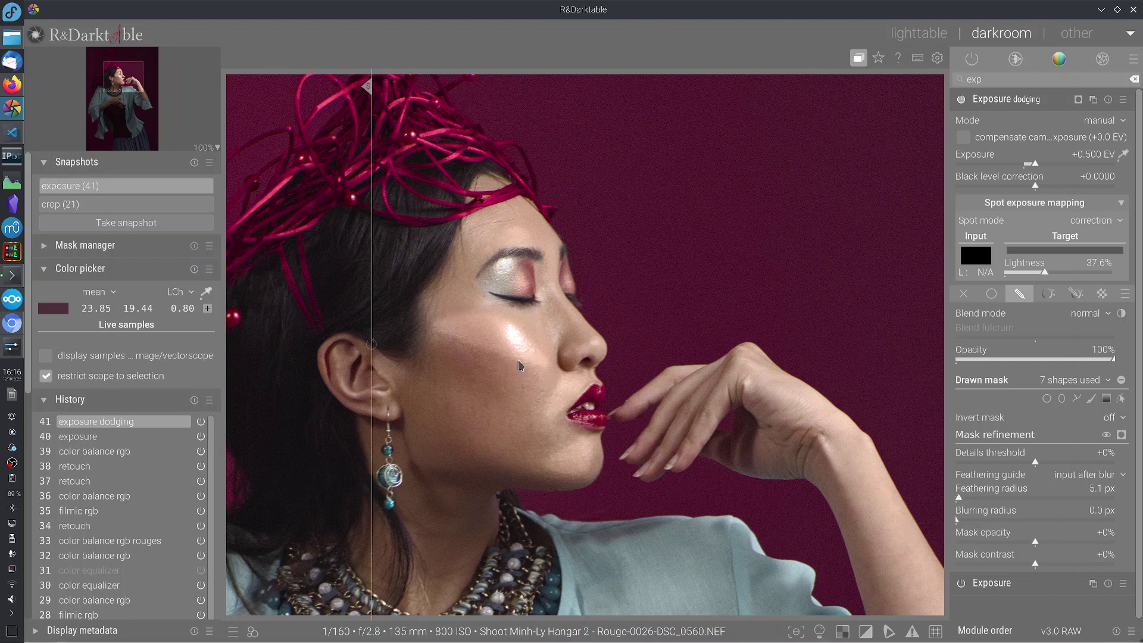
pyautogui.click(961, 499)
pyautogui.moveTo(962, 498); pyautogui.dragTo(965, 499)
pyautogui.moveTo(977, 499); pyautogui.dragTo(1001, 500)
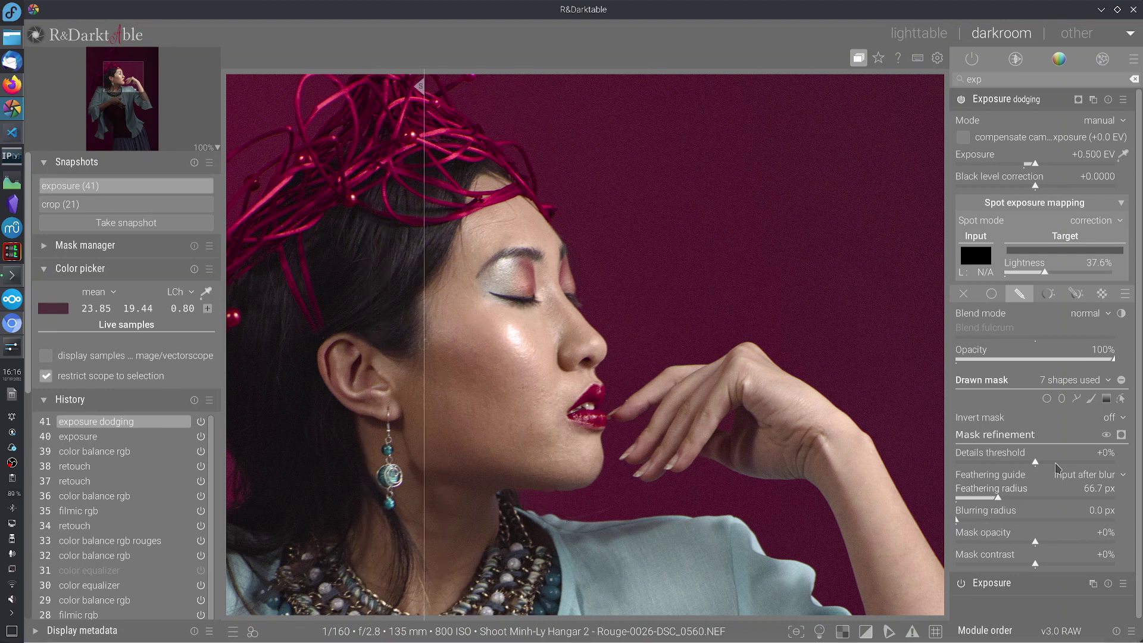
pyautogui.moveTo(998, 501); pyautogui.dragTo(987, 507)
pyautogui.moveTo(451, 528); pyautogui.dragTo(398, 560)
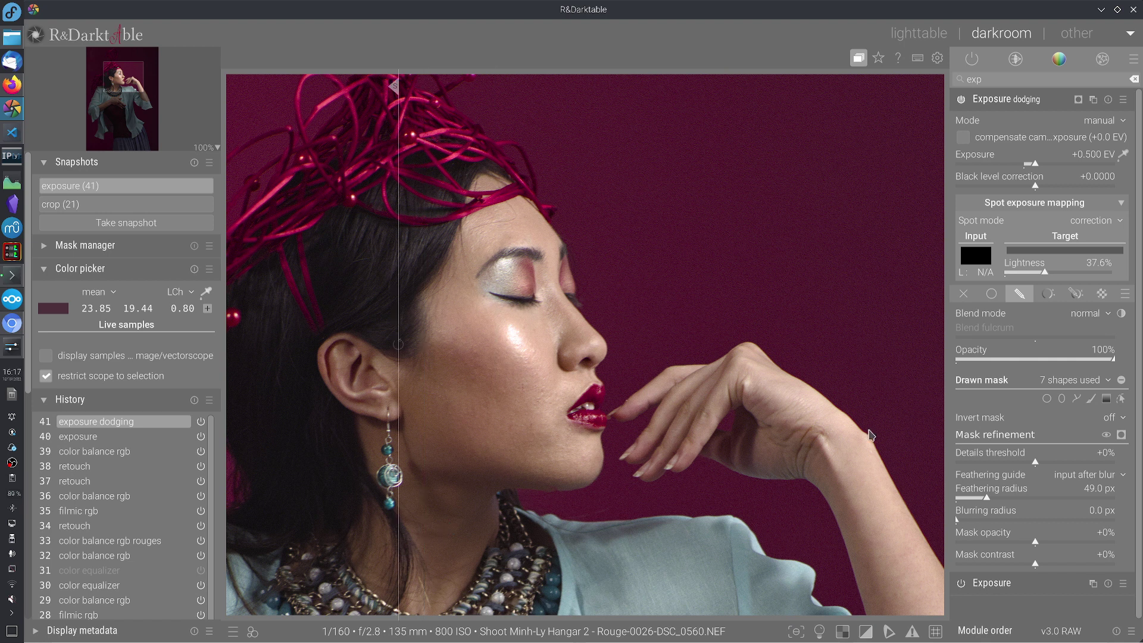
# Set the dodging instance's exposure to +0.25 EV and compare the face against the snapshot
pyautogui.rightClick(1043, 166)
pyautogui.write('0.')
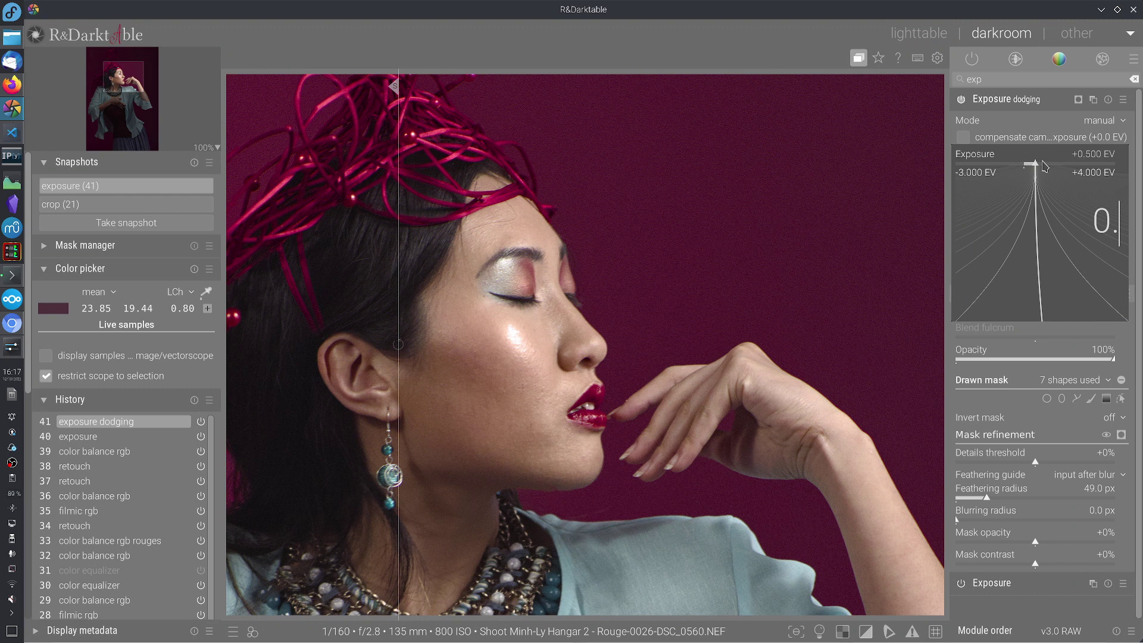
pyautogui.write('25')
pyautogui.press('Return')
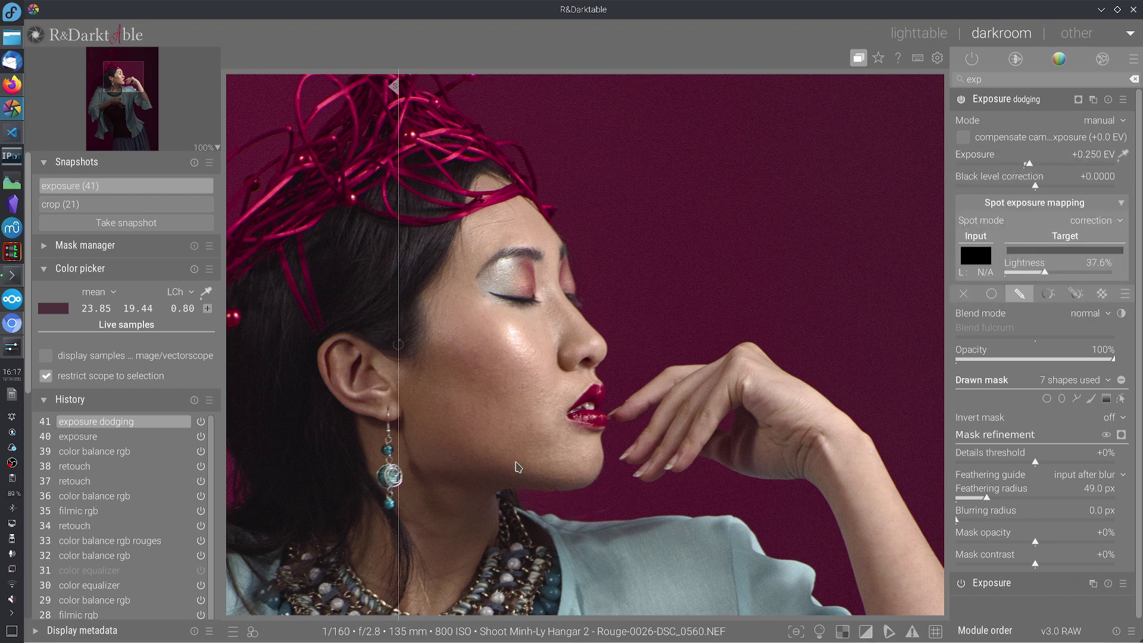
pyautogui.moveTo(511, 476); pyautogui.dragTo(417, 474)
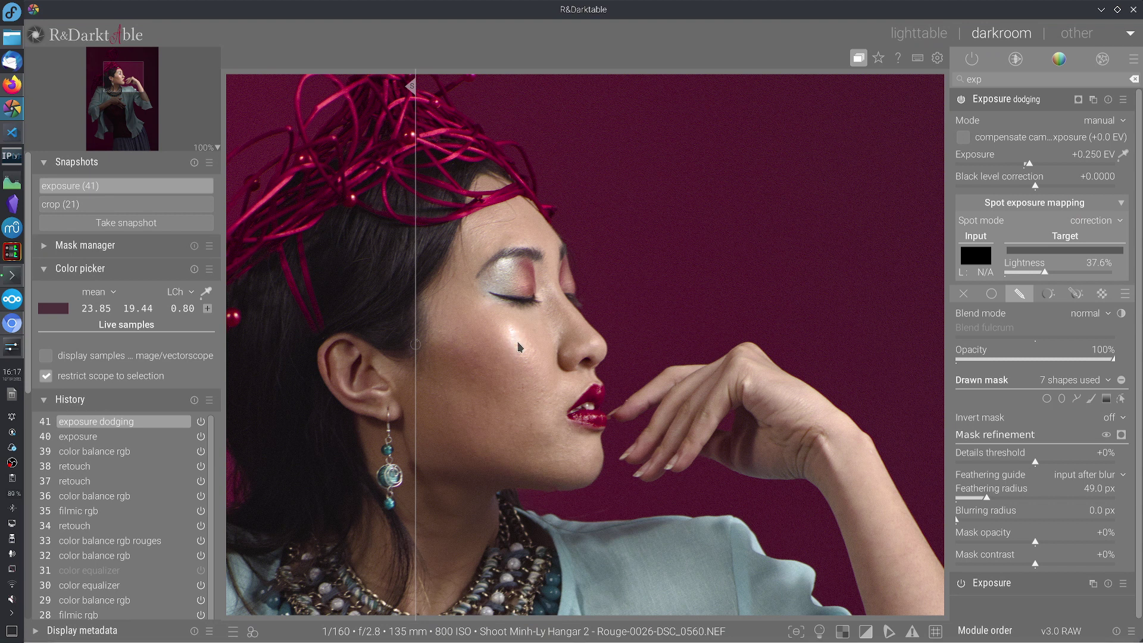
# Switch to a drawn and parametric mask and fade out bright tones on the gray input channel from 70.6 to 100
pyautogui.click(1076, 293)
pyautogui.scroll(-3, 1012, 369)
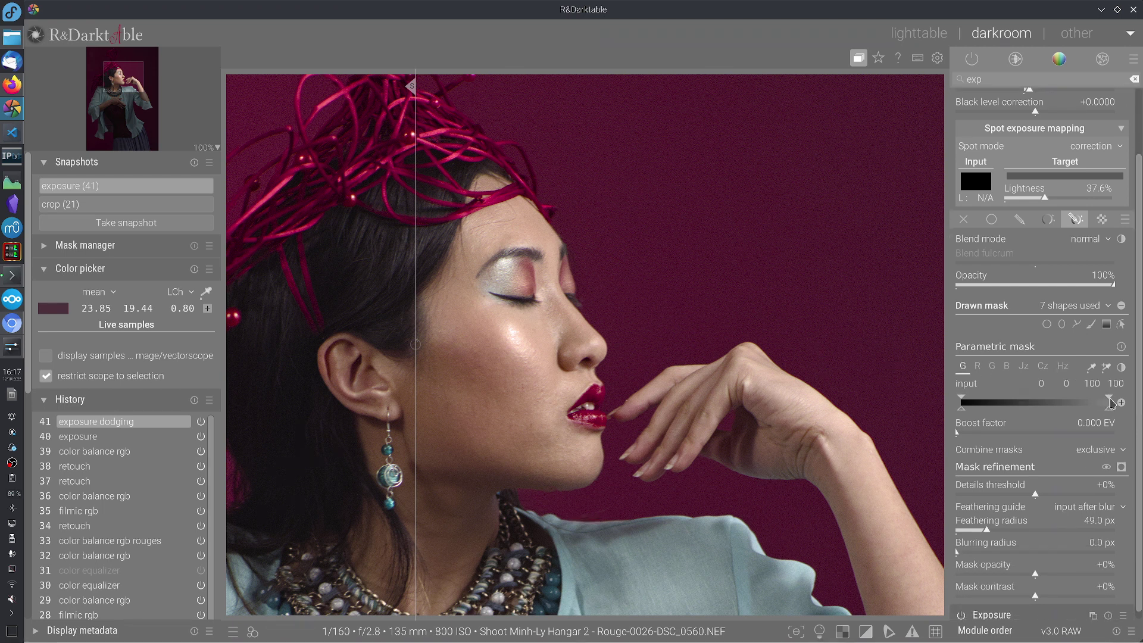
pyautogui.moveTo(1098, 405); pyautogui.dragTo(1072, 411)
pyautogui.moveTo(1072, 403); pyautogui.dragTo(1066, 405)
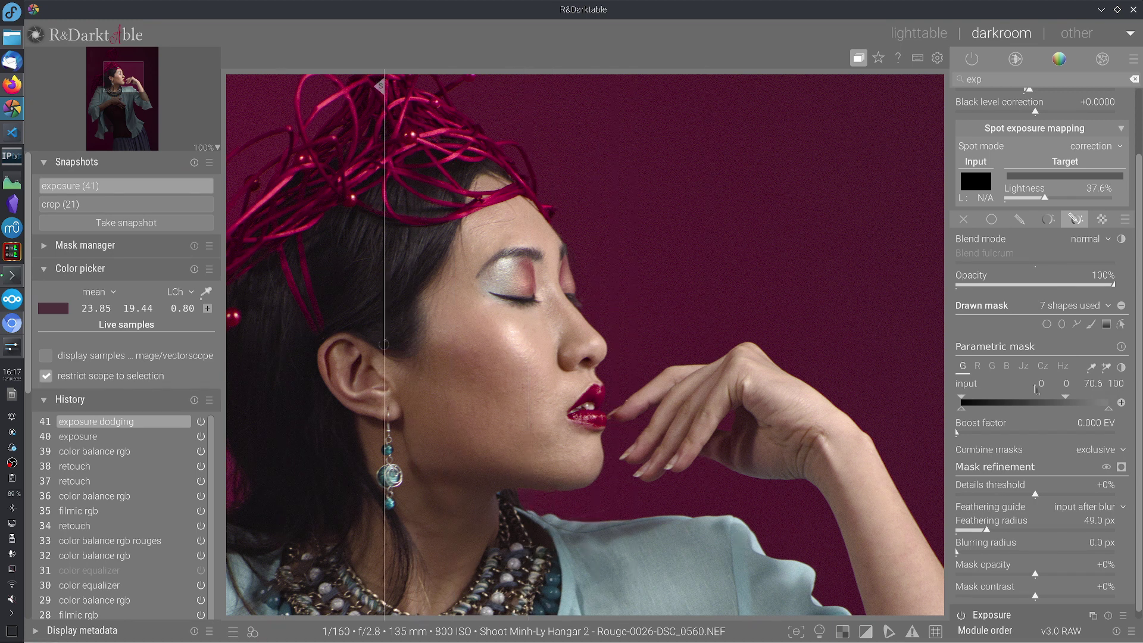
# Set the combined mask's feathering radius to 33.1 px and compare the face against the snapshot
pyautogui.click(983, 530)
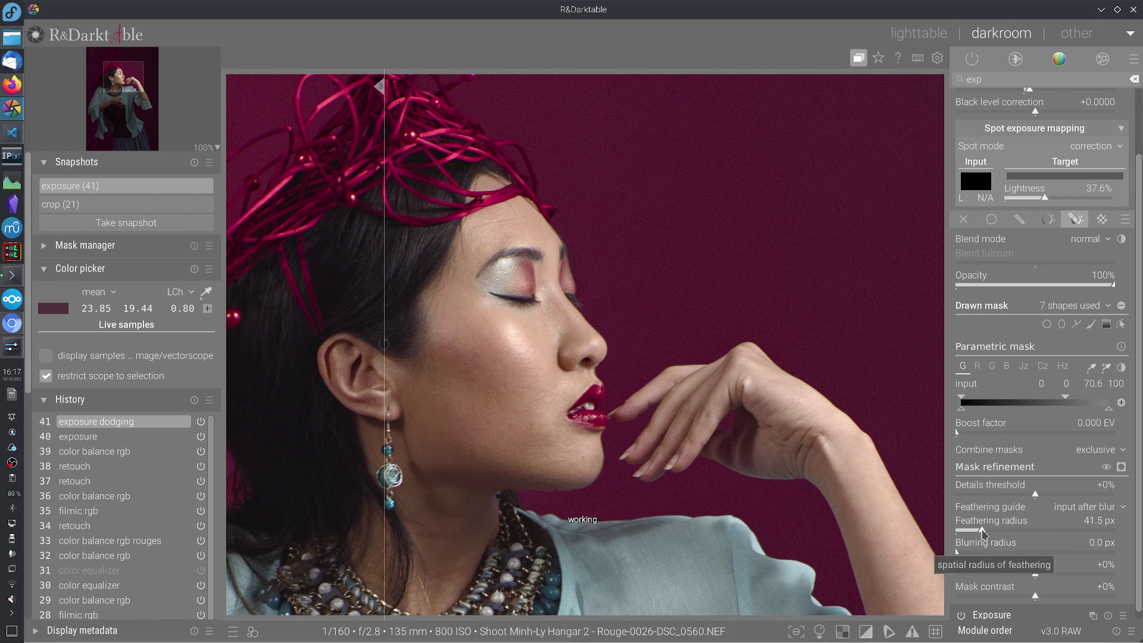
pyautogui.click(977, 530)
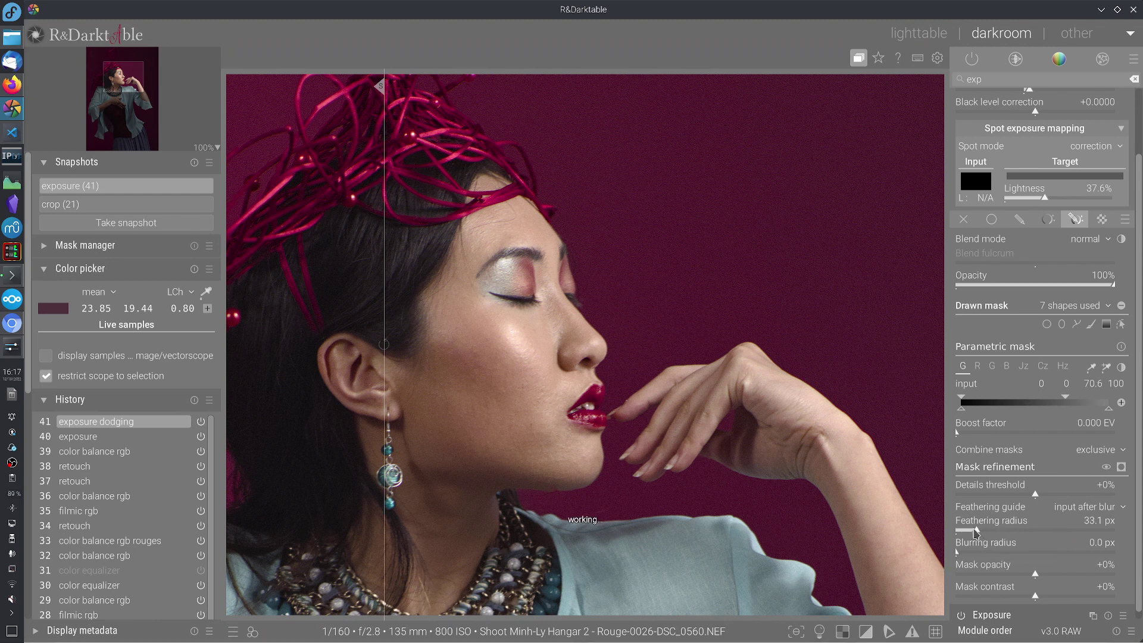
pyautogui.moveTo(608, 470); pyautogui.dragTo(423, 540)
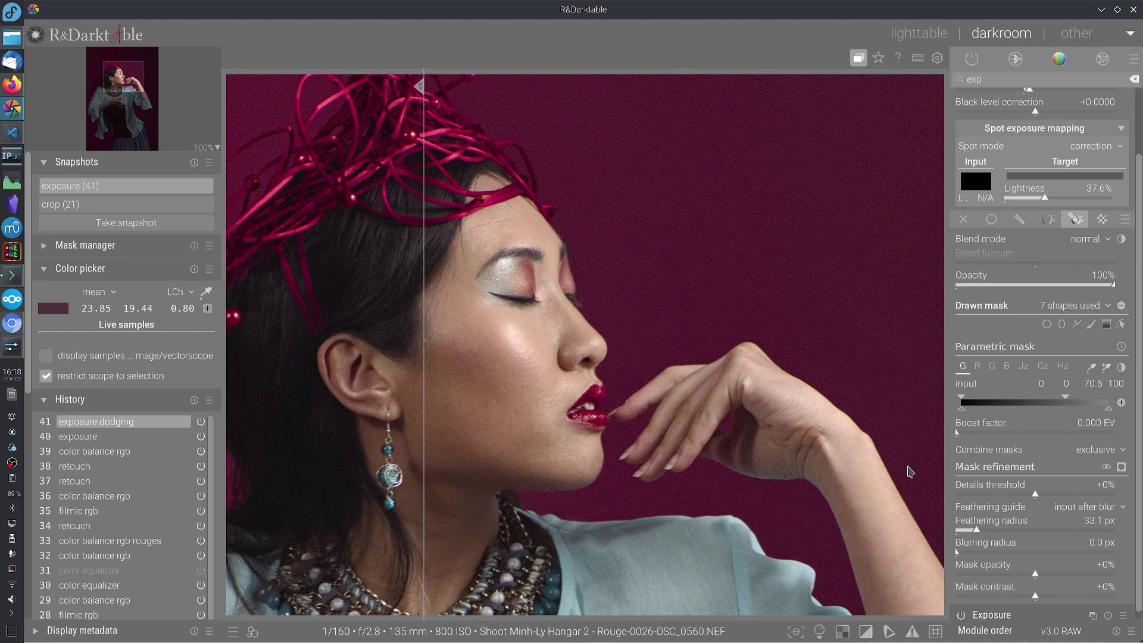
# Add a narrow path shape to the mask along the nose ridge, from between the eyes to the tip
pyautogui.click(1078, 325)
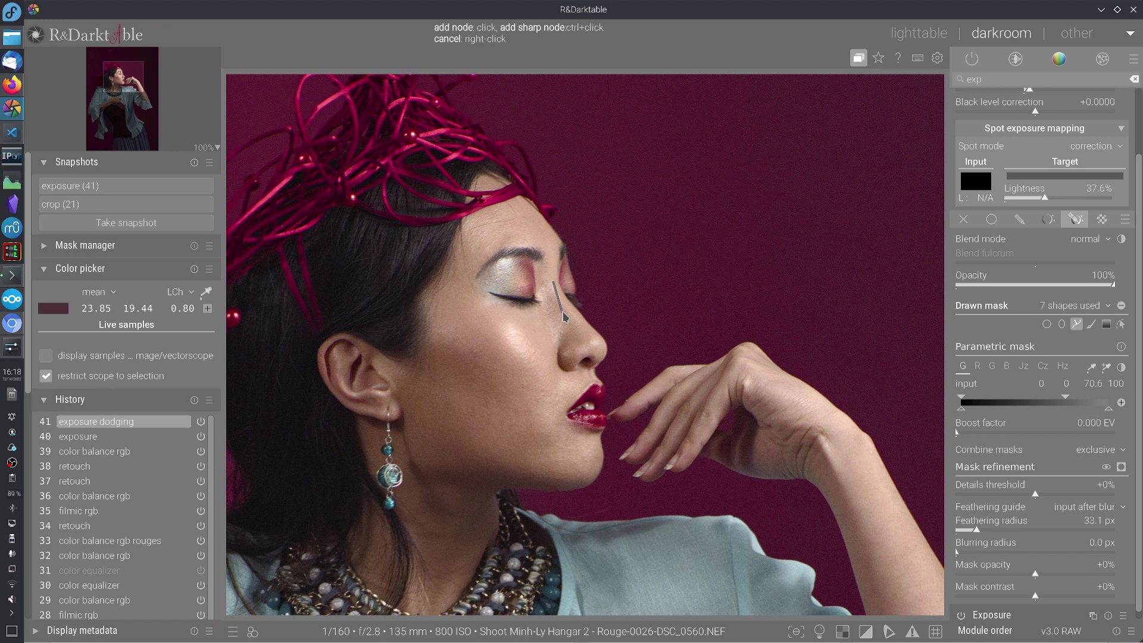
pyautogui.click(599, 344)
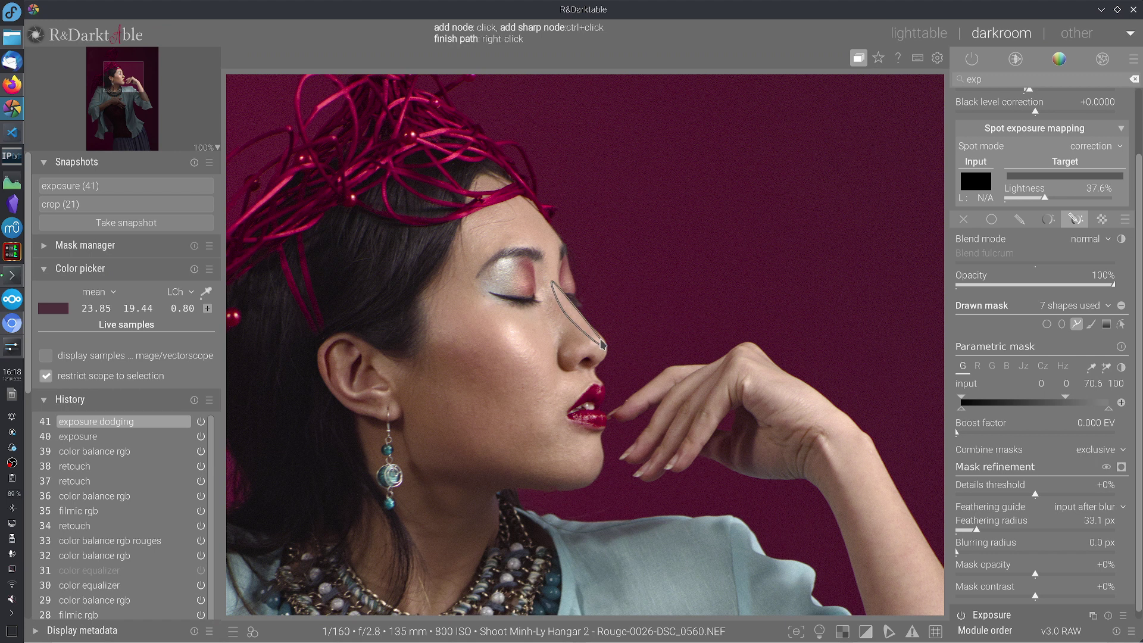
pyautogui.rightClick(577, 315)
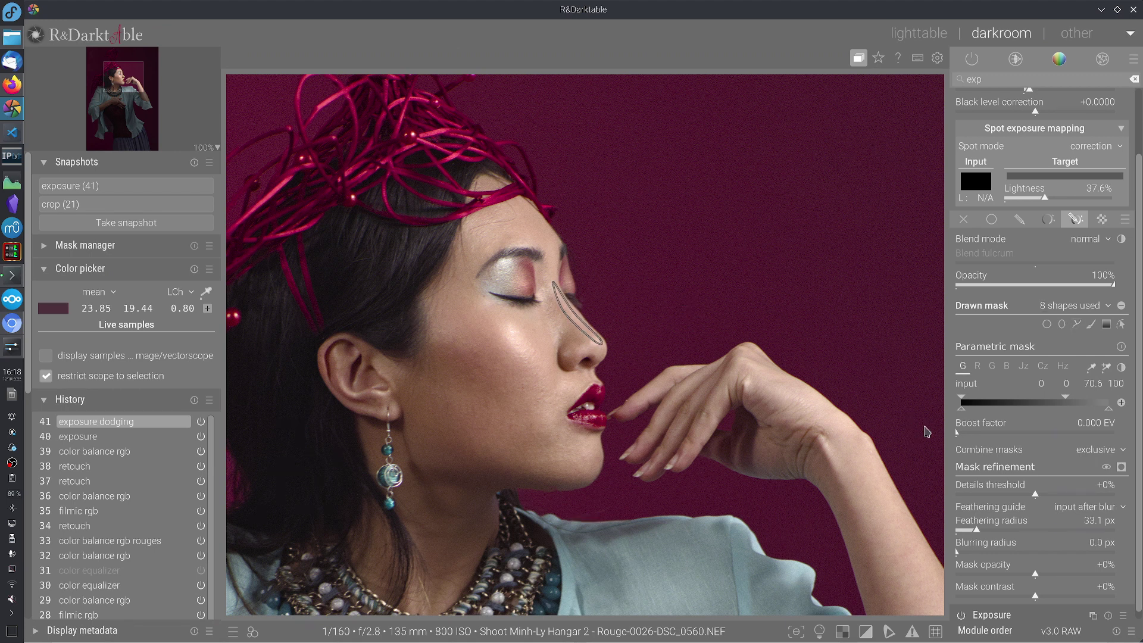
# Show and hide the dodging mask's shapes, and toggle the dodging instance off and on to judge its effect
pyautogui.click(1122, 324)
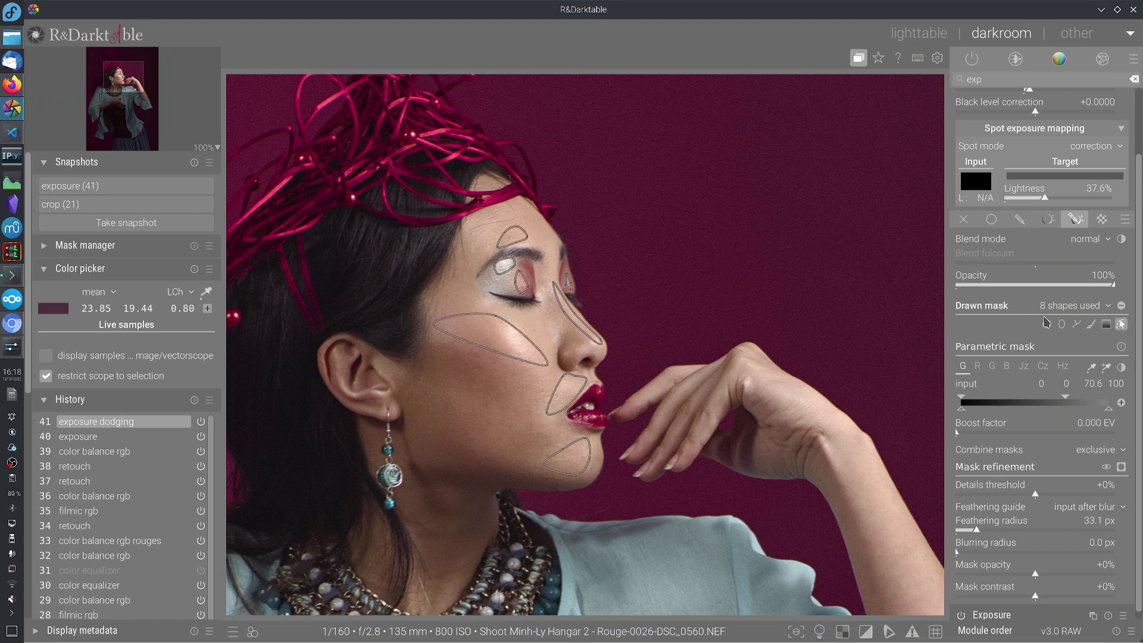
pyautogui.click(1121, 325)
pyautogui.scroll(3, 1135, 324)
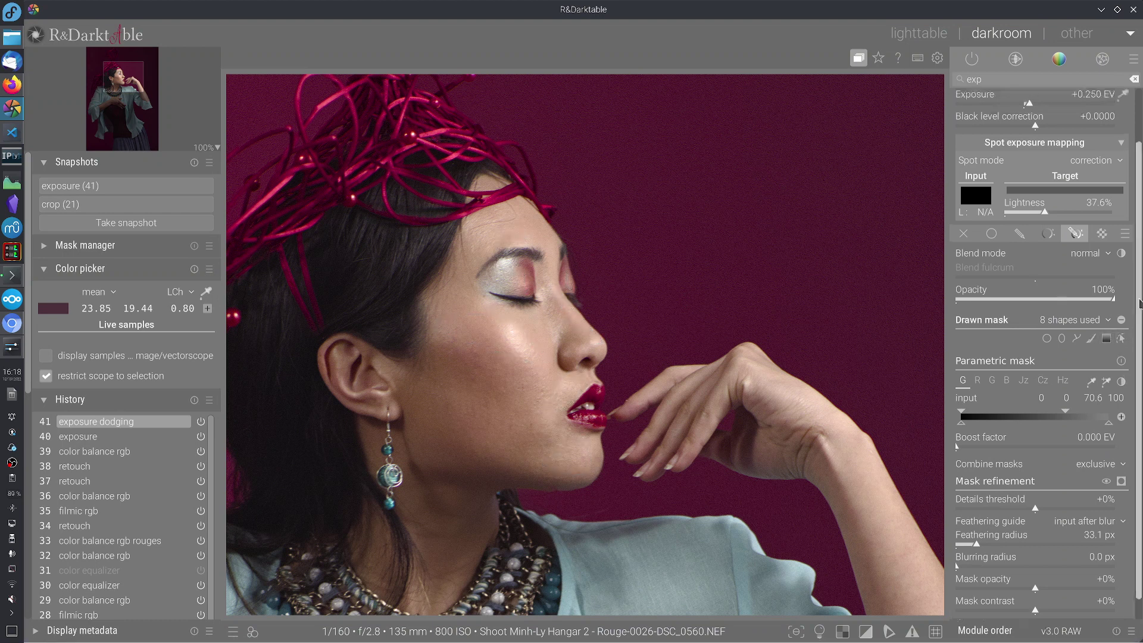
pyautogui.click(961, 100)
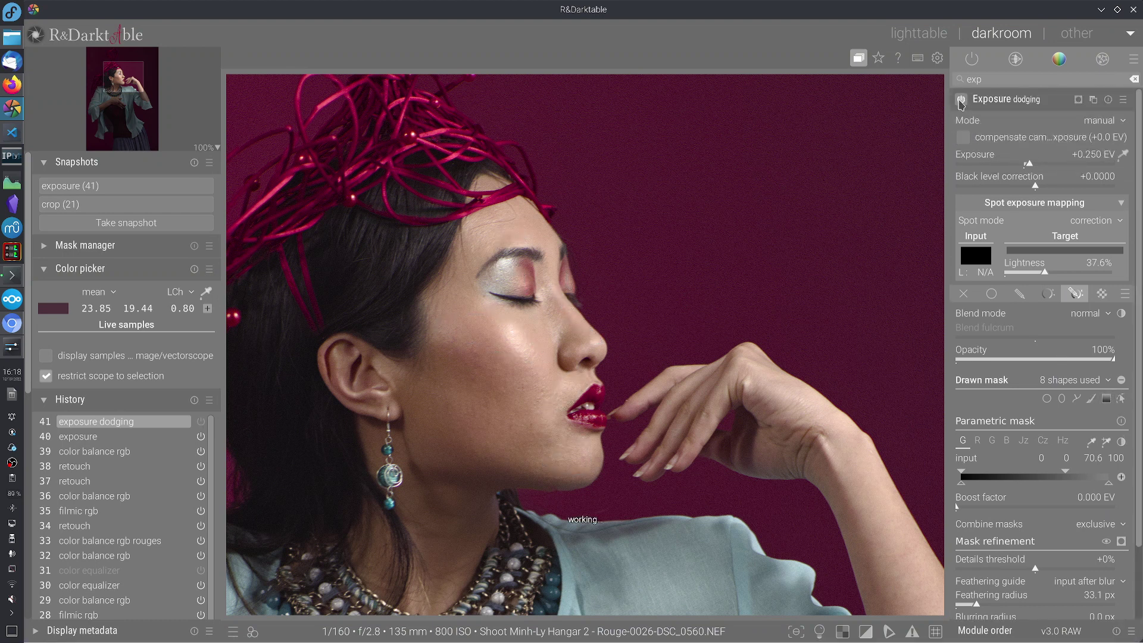
pyautogui.click(961, 100)
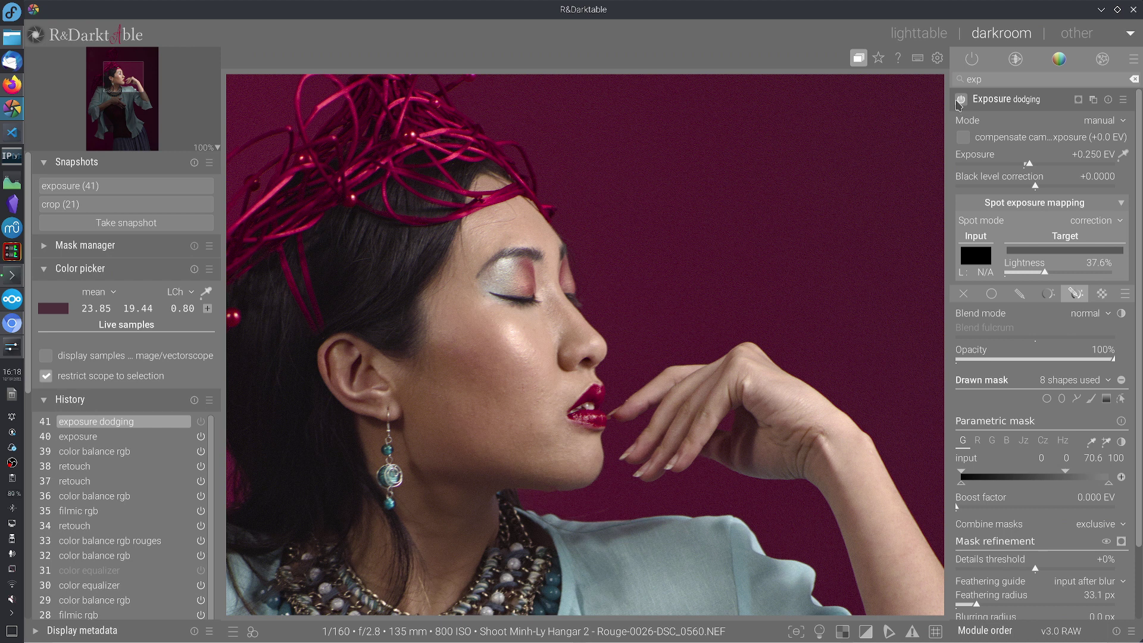
# Compare the dodged face against the exposure snapshot with the split line beside the cheek
pyautogui.click(175, 195)
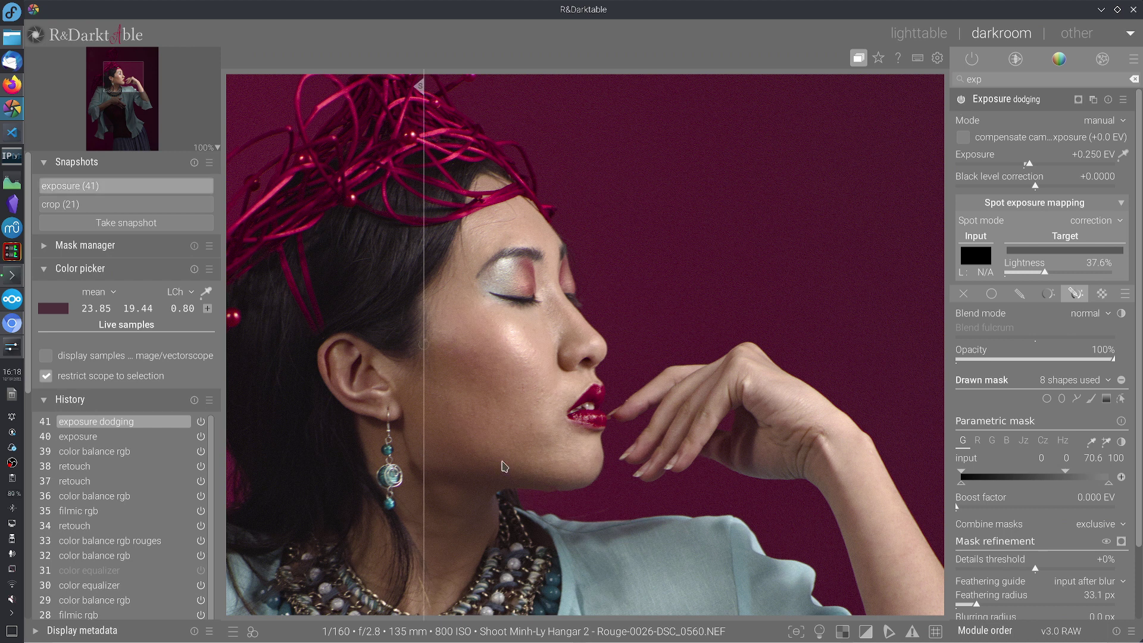
pyautogui.moveTo(421, 447); pyautogui.dragTo(426, 383)
pyautogui.click(147, 186)
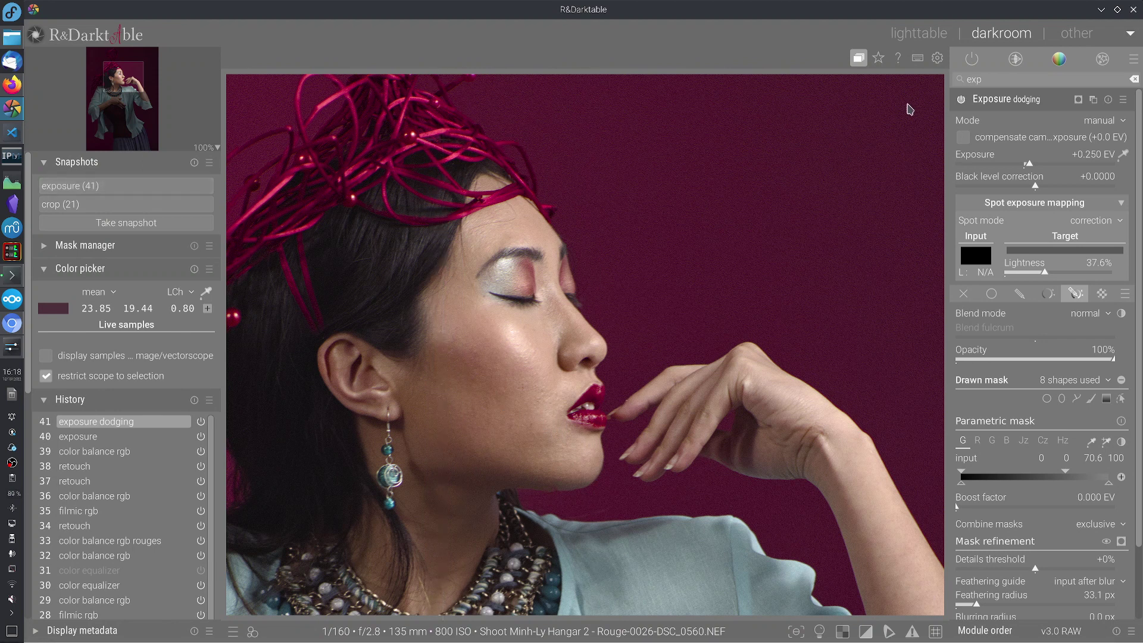
# Create a new Exposure instance above the dodging one and name it Burning
pyautogui.keyDown('ctrl'); pyautogui.click(1094, 100); pyautogui.keyUp('ctrl')
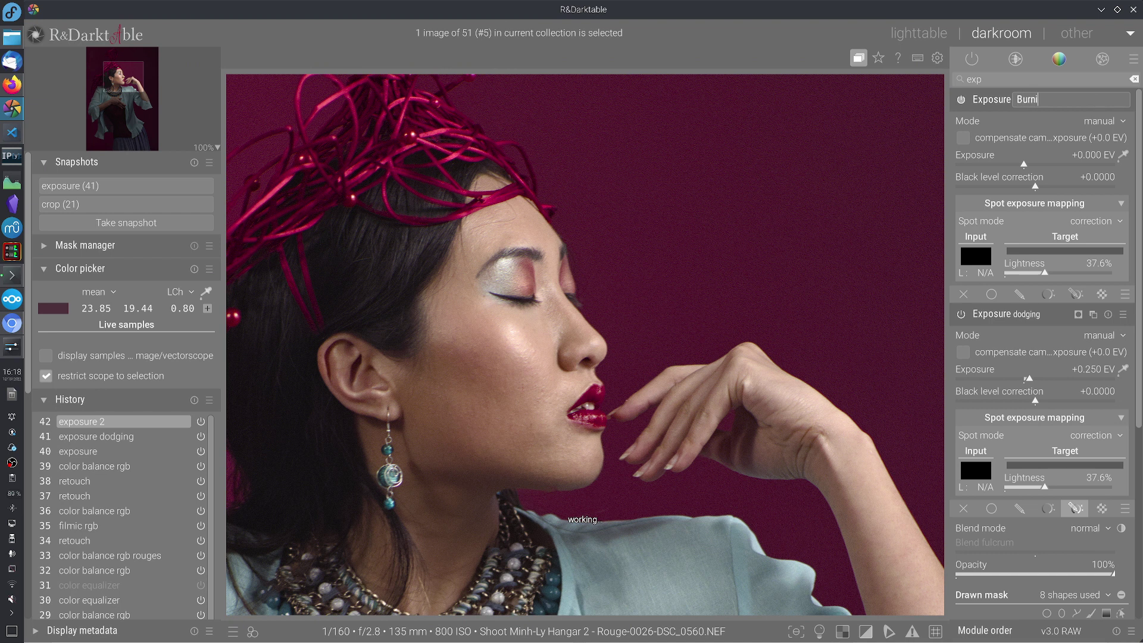
pyautogui.write('Burning')
pyautogui.press('Return')
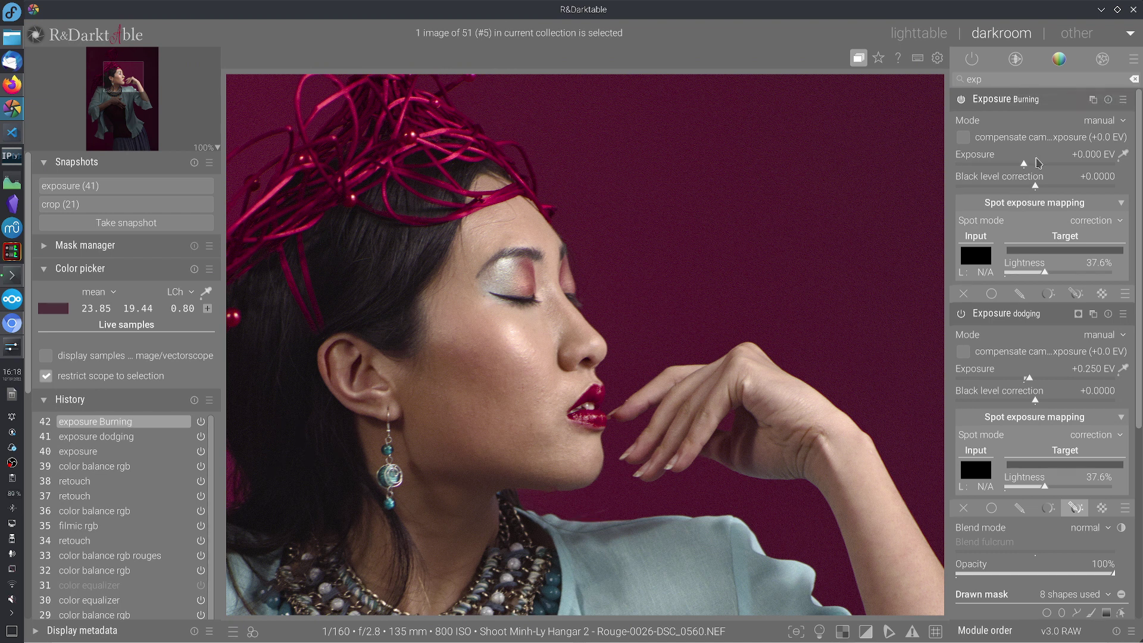
pyautogui.rightClick(1039, 160)
pyautogui.write('0.25')
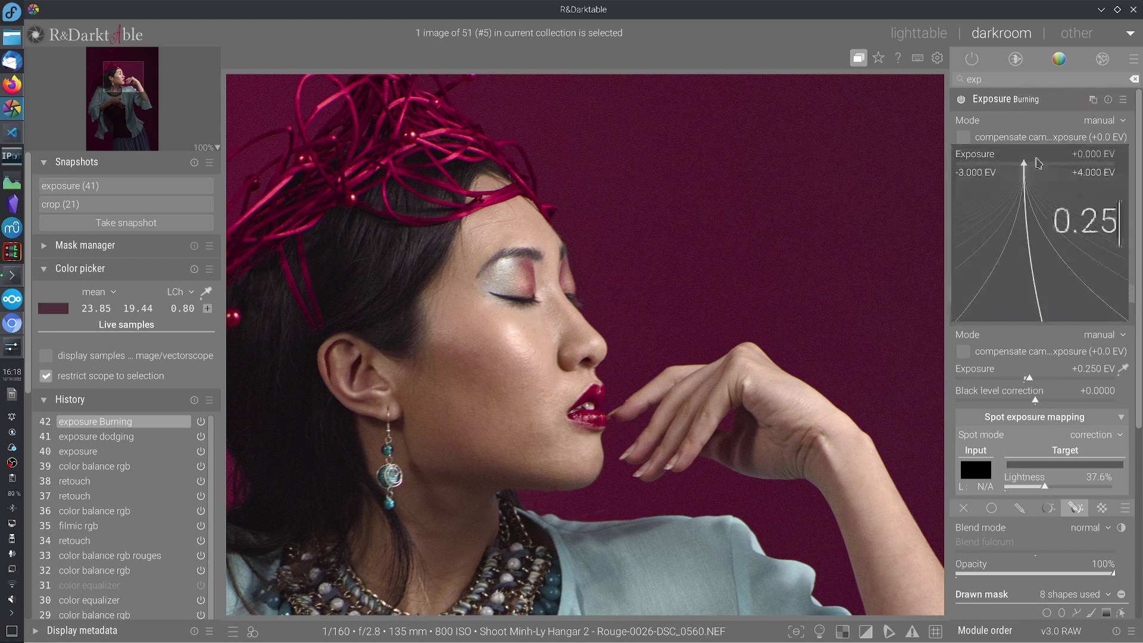
pyautogui.press('Return')
# Set the Burning instance's exposure to -0.25 EV
pyautogui.rightClick(1040, 163)
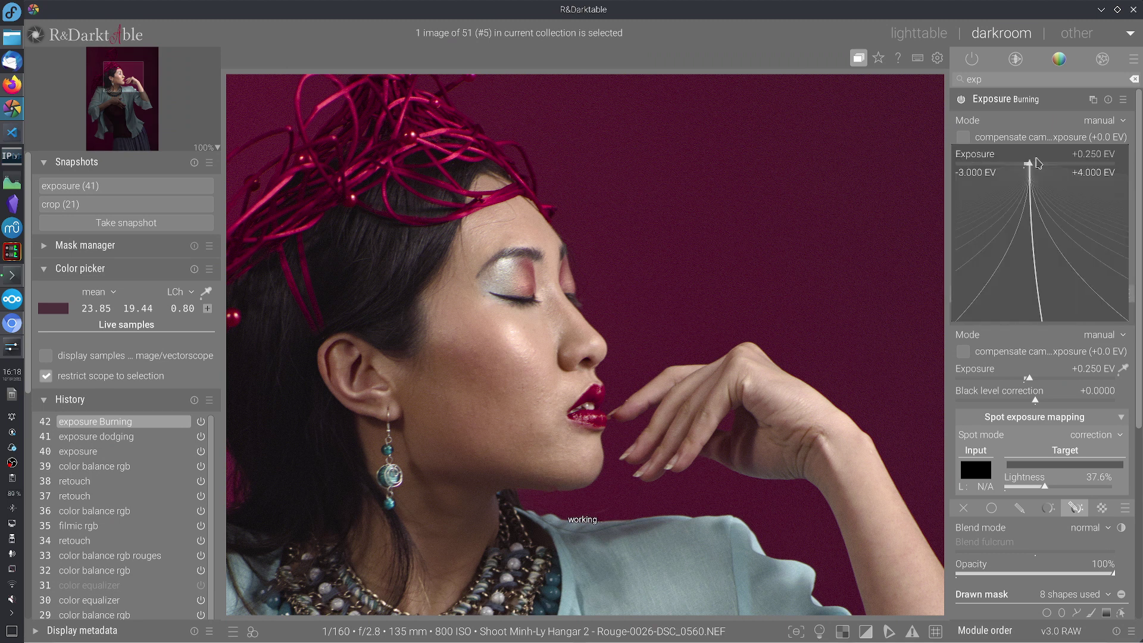
pyautogui.write('-0.25')
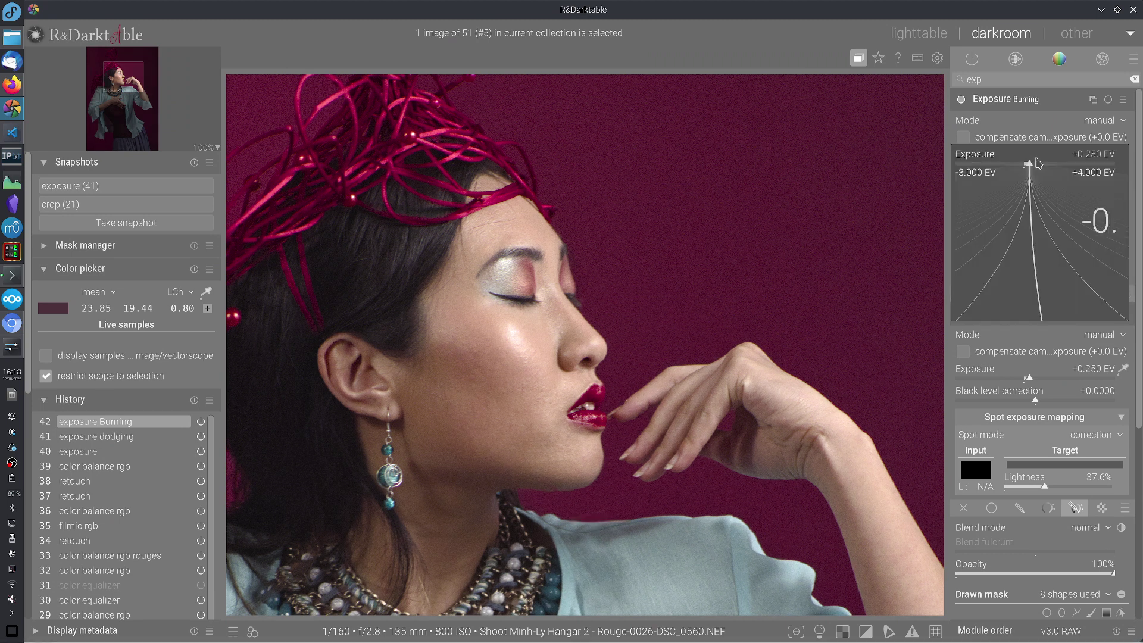
pyautogui.press('Return')
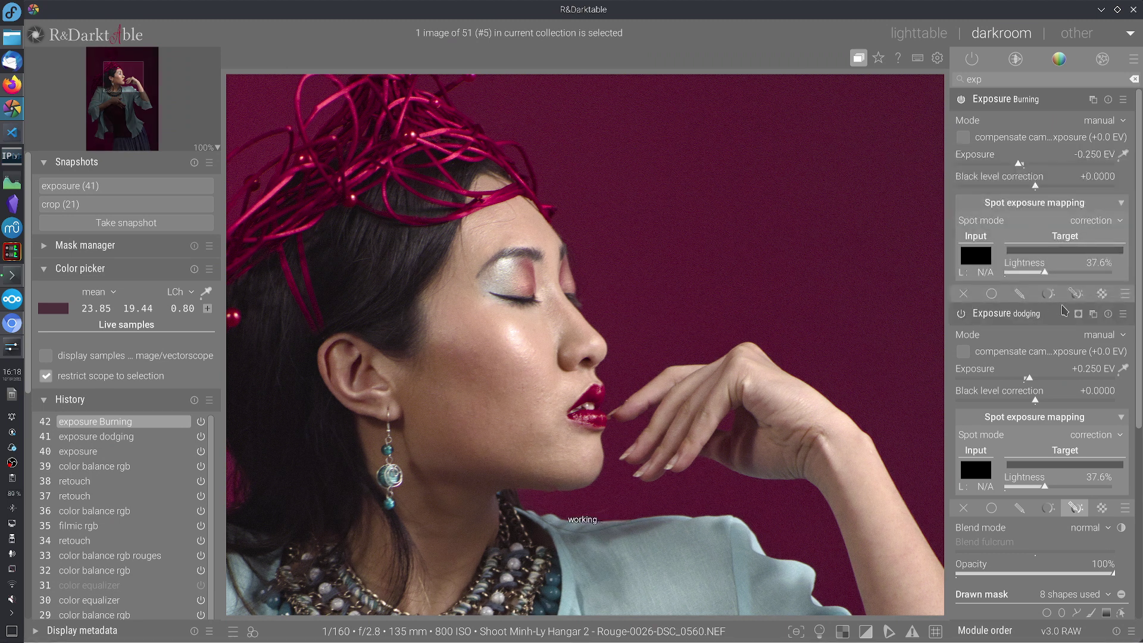
# Switch the Burning instance to a drawn mask and outline the hollow below the cheekbone with a closed path shape
pyautogui.click(1019, 294)
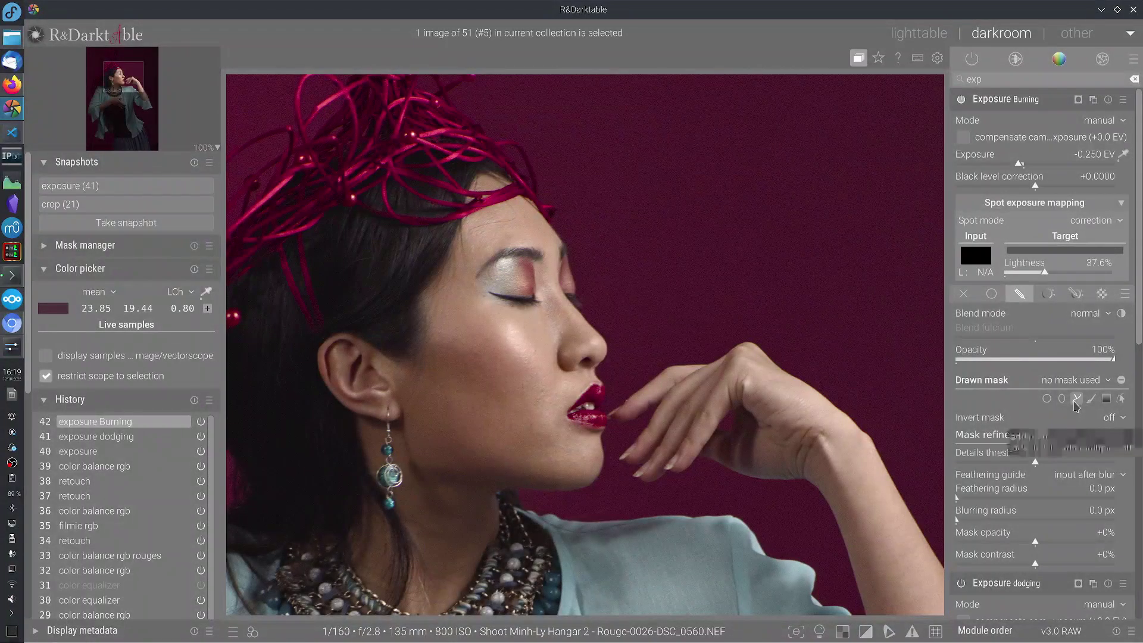
pyautogui.click(1076, 401)
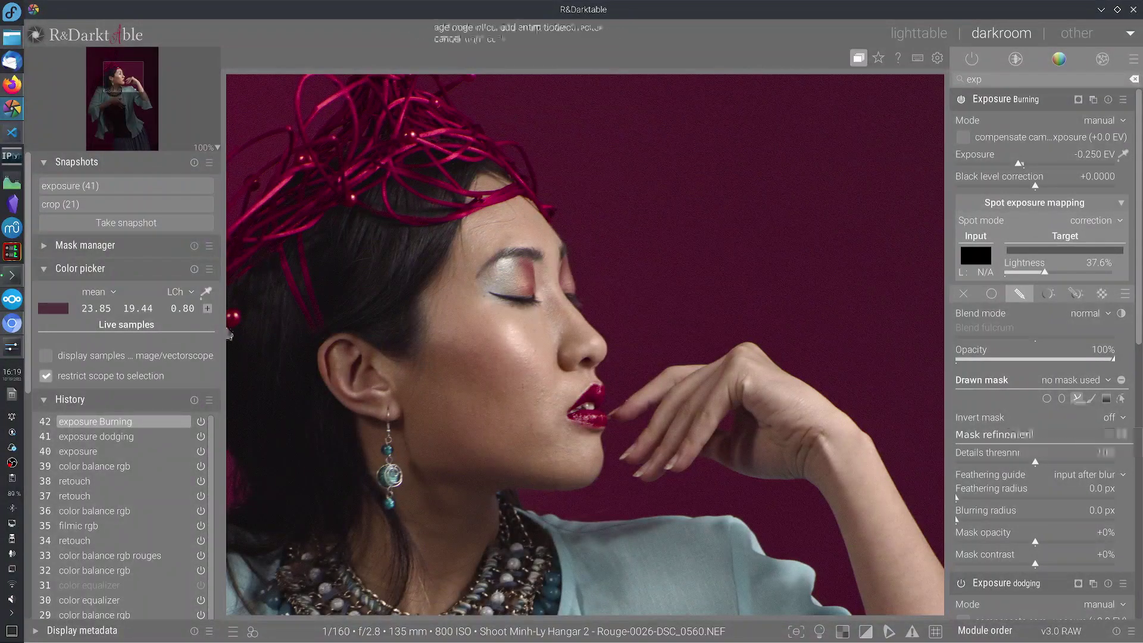
pyautogui.click(424, 358)
pyautogui.click(463, 341)
pyautogui.click(524, 383)
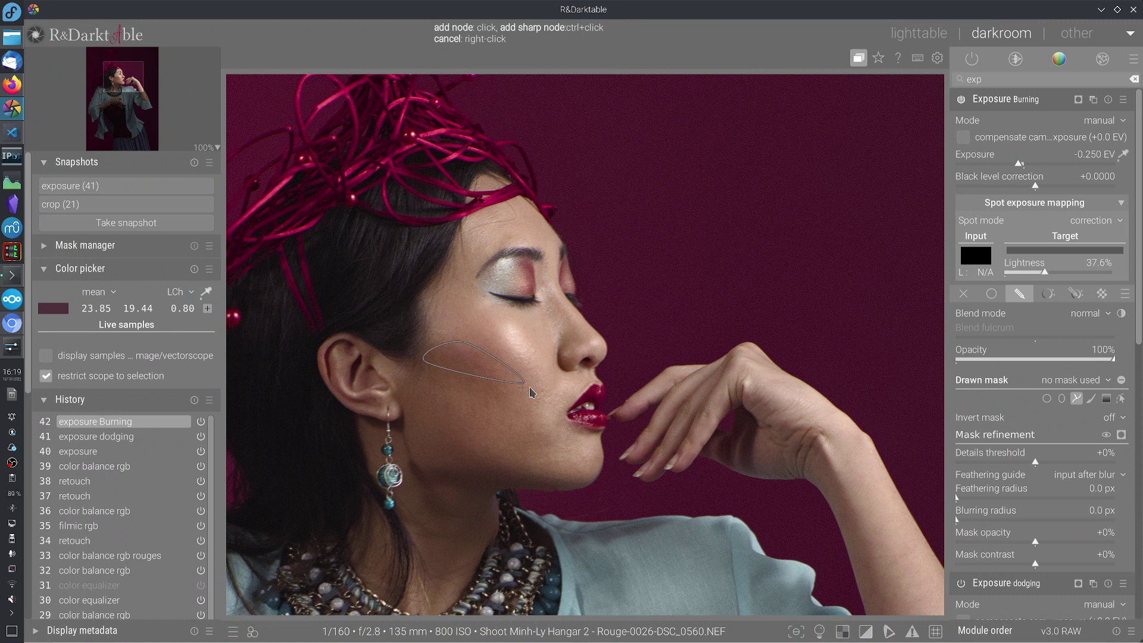
pyautogui.click(527, 395)
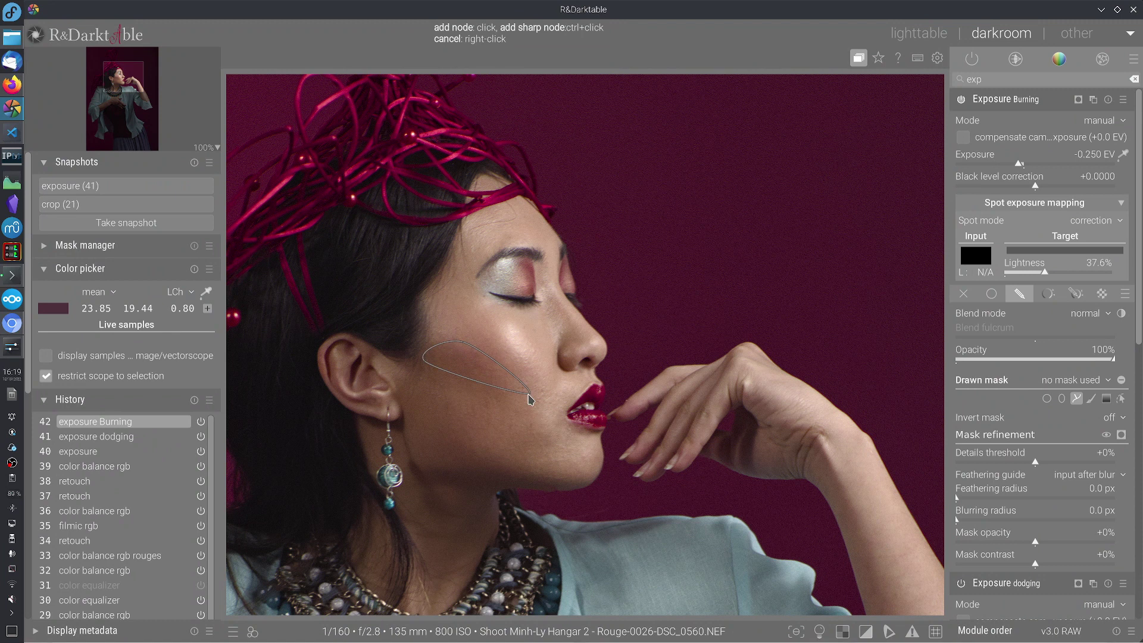
pyautogui.click(464, 390)
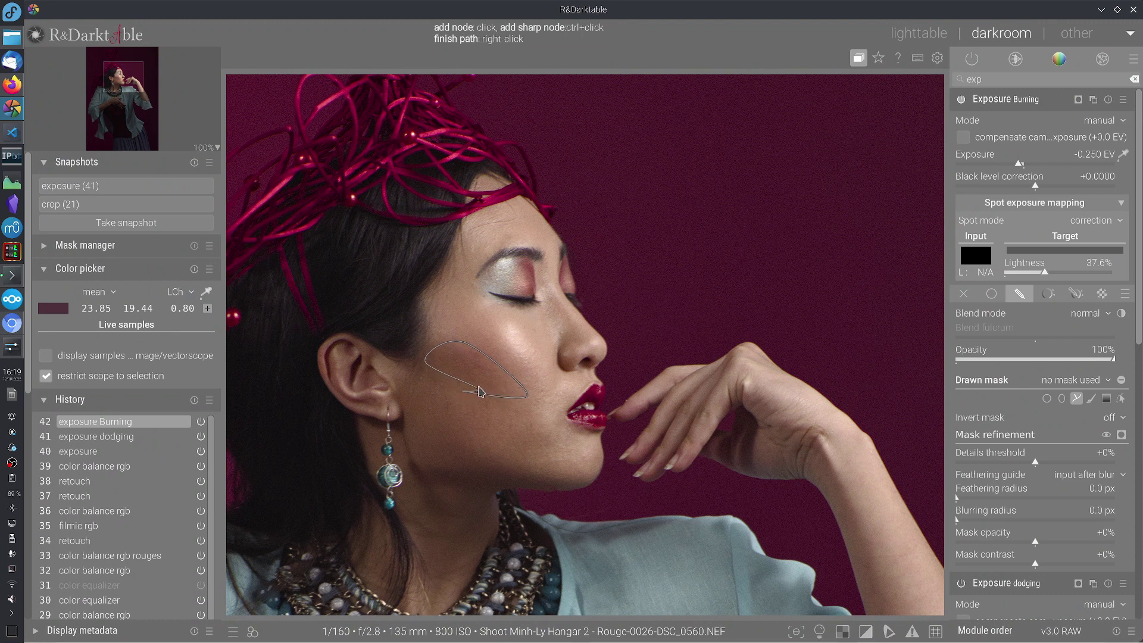
pyautogui.rightClick(455, 398)
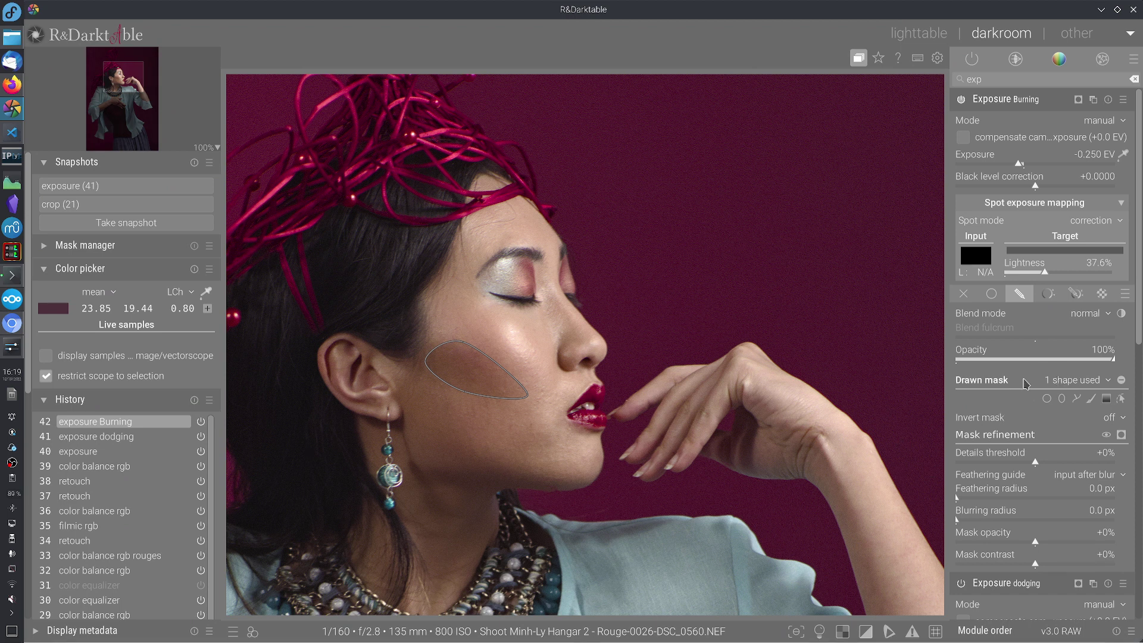
# Add a triangular path shape to the burning mask along the side of the nose, from the inner eye to the nostril
pyautogui.click(1078, 398)
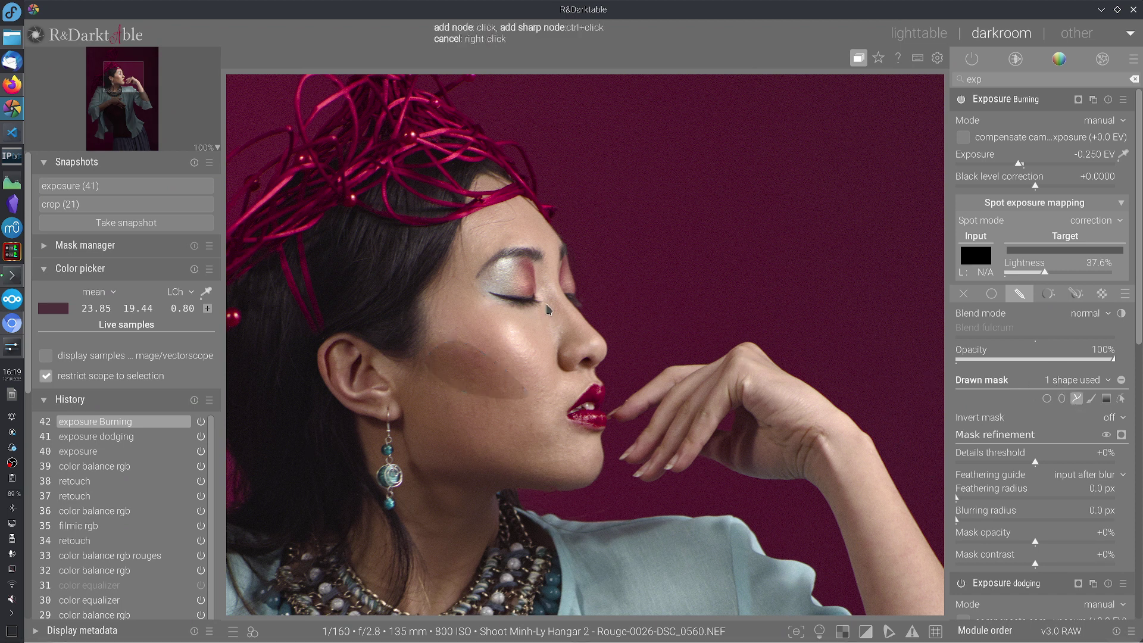
pyautogui.click(590, 342)
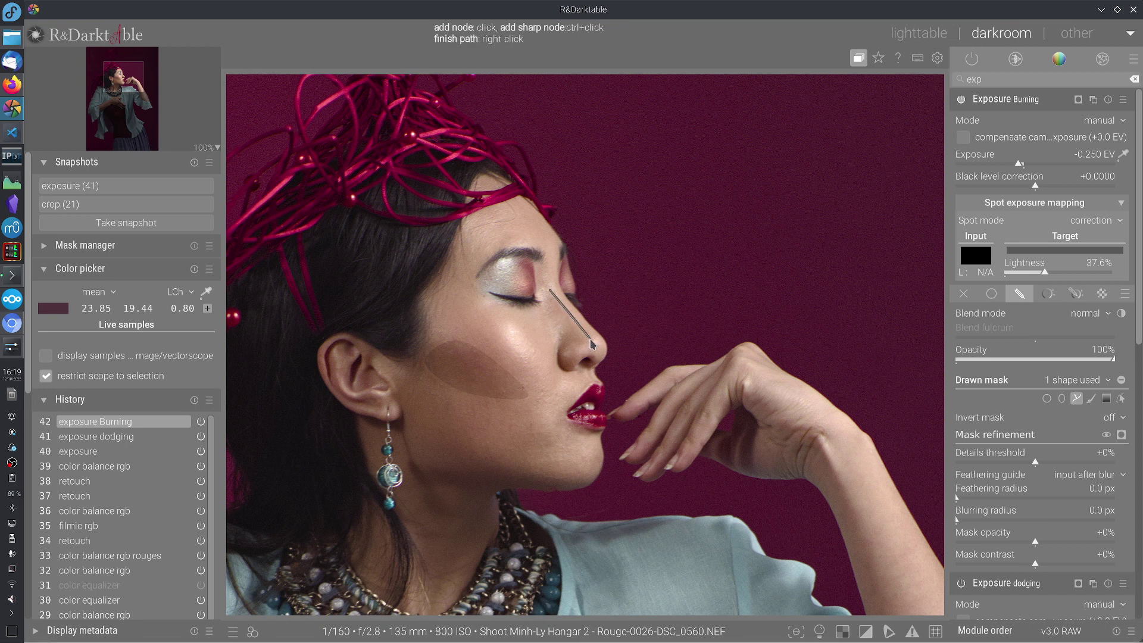
pyautogui.click(555, 351)
pyautogui.rightClick(576, 317)
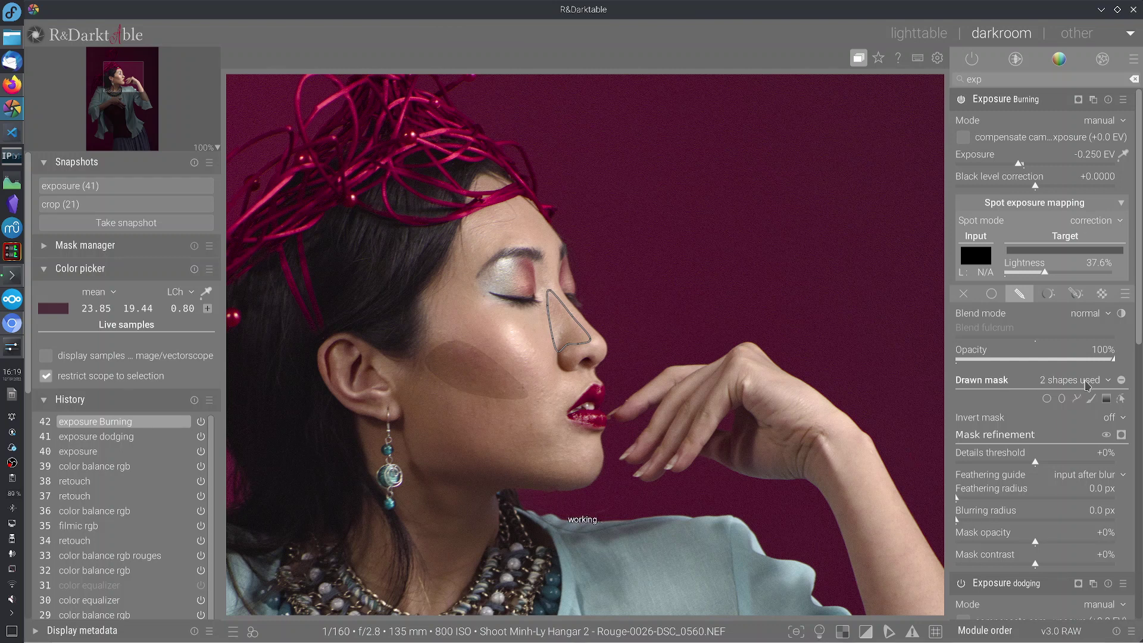
# Add a small path shape to the burning mask around the corner of the mouth and below the lower lip
pyautogui.click(1077, 399)
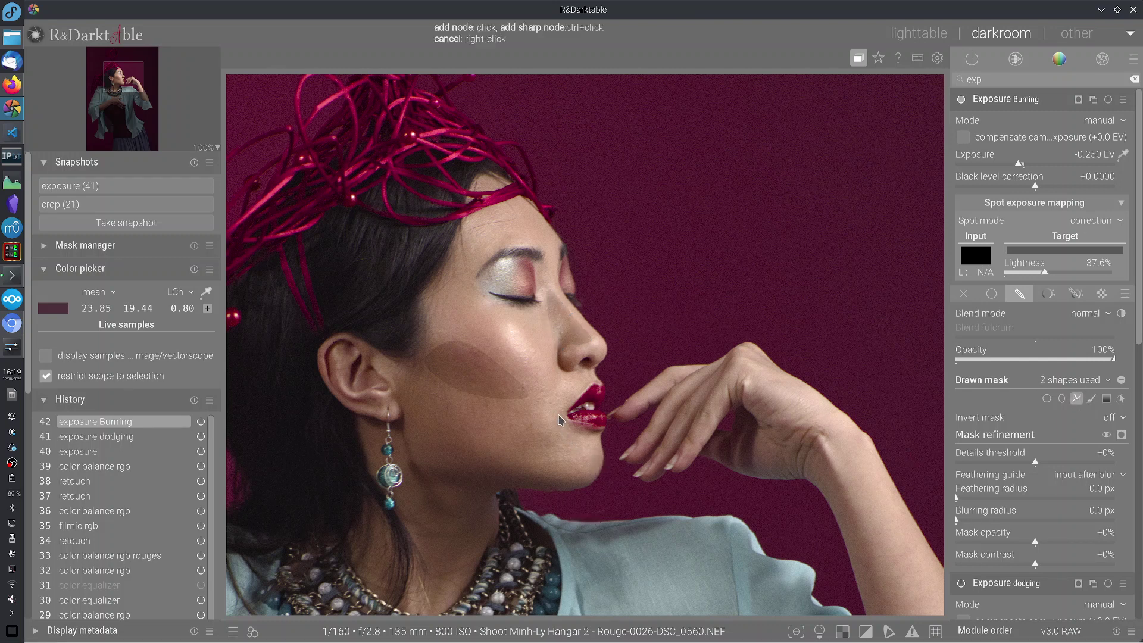
pyautogui.moveTo(561, 419)
pyautogui.mouseDown()
pyautogui.moveTo(542, 426)
pyautogui.moveTo(551, 446)
pyautogui.moveTo(569, 449)
pyautogui.mouseUp()
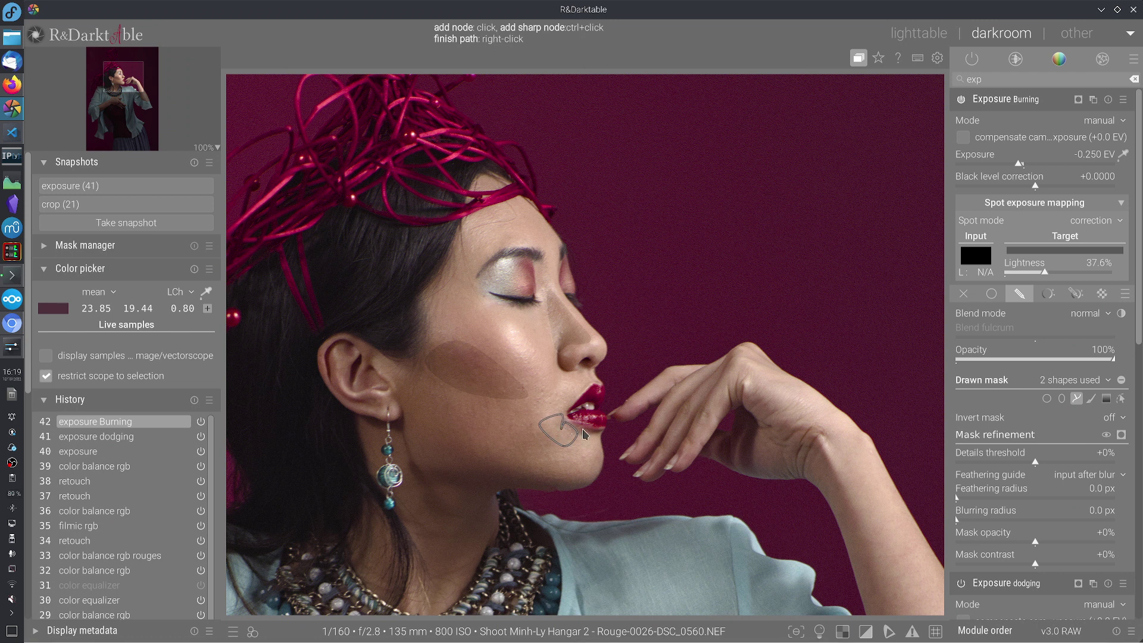
pyautogui.rightClick(584, 435)
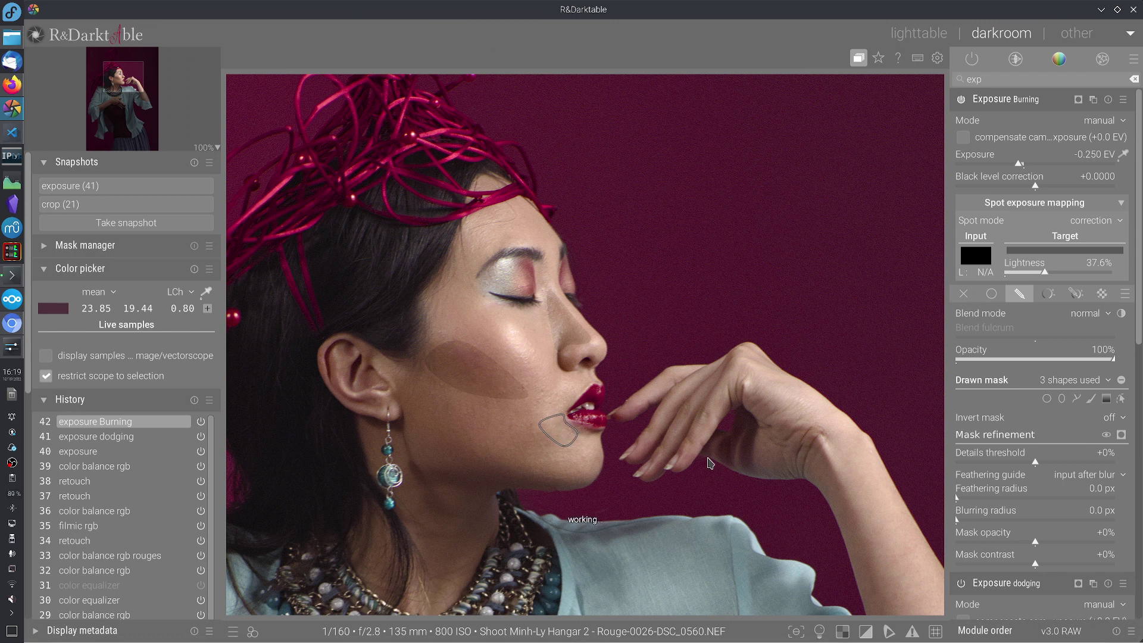
# Add a large triangular path shape to the burning mask over the jaw, from below the ear towards the chin
pyautogui.click(1077, 399)
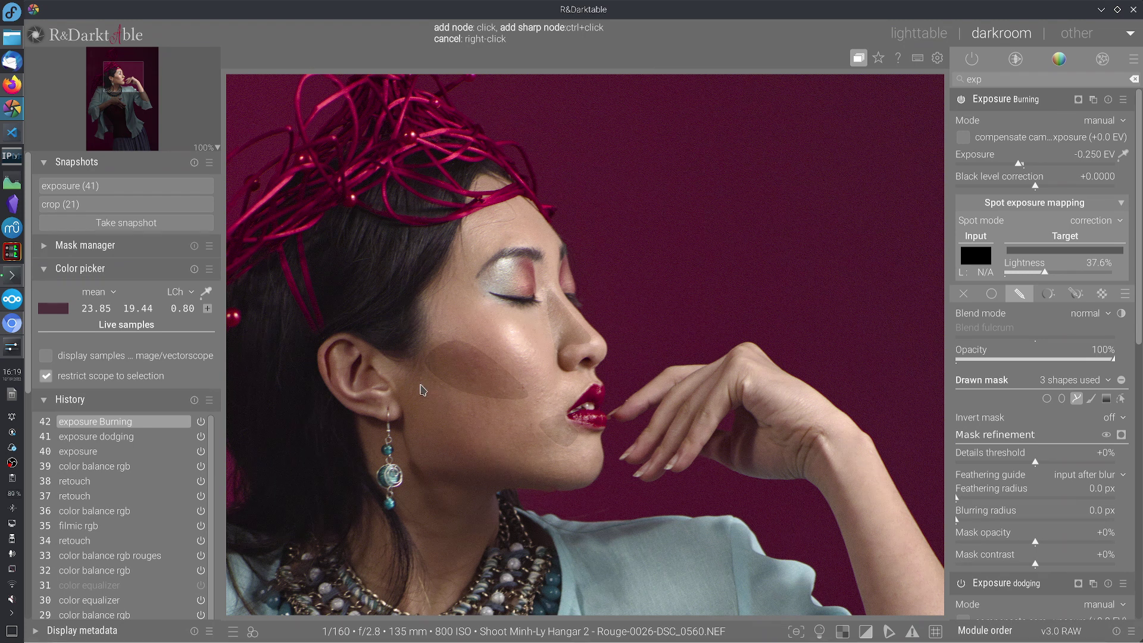
pyautogui.click(497, 467)
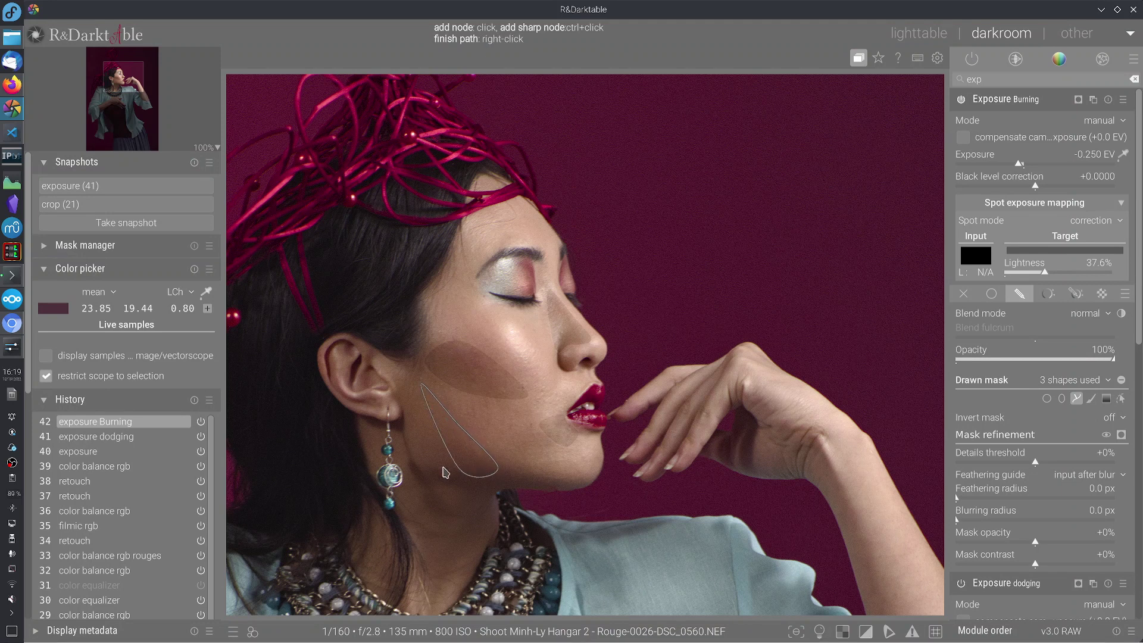
pyautogui.rightClick(416, 464)
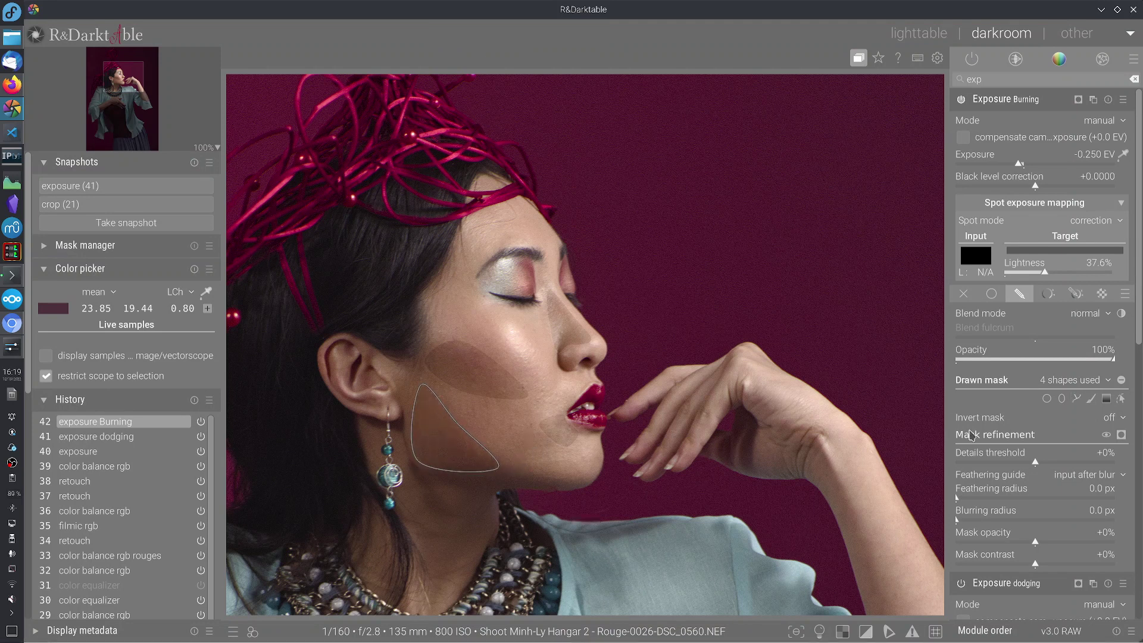
# Set the burning mask's feathering radius to 37.3 px and briefly display its drawn shapes
pyautogui.moveTo(963, 502); pyautogui.dragTo(979, 498)
pyautogui.click(1122, 399)
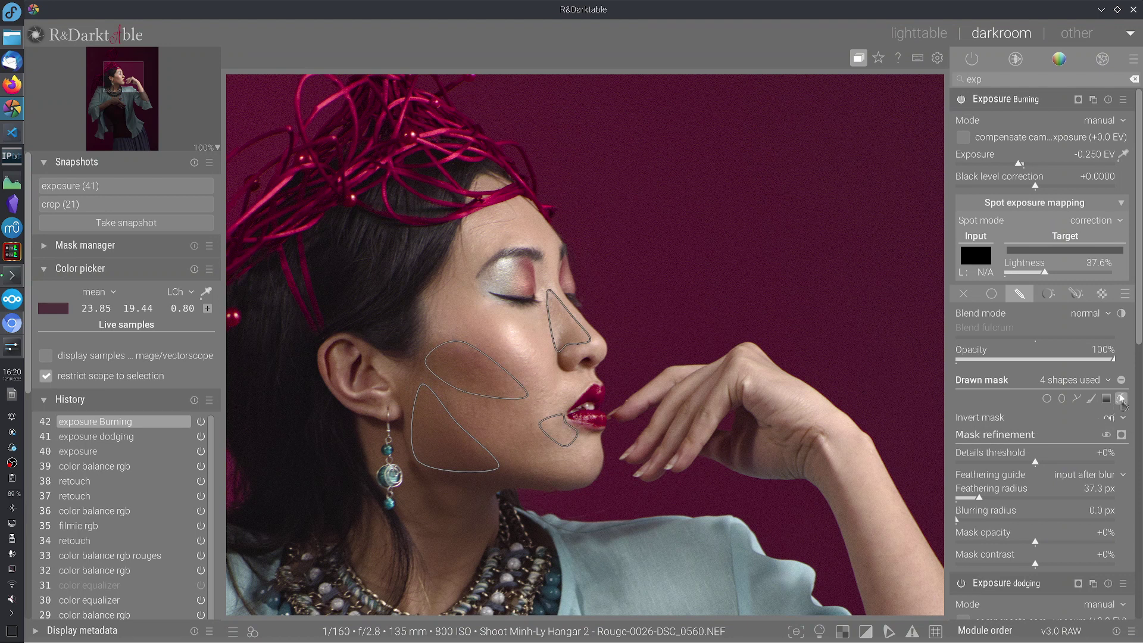
pyautogui.click(1122, 400)
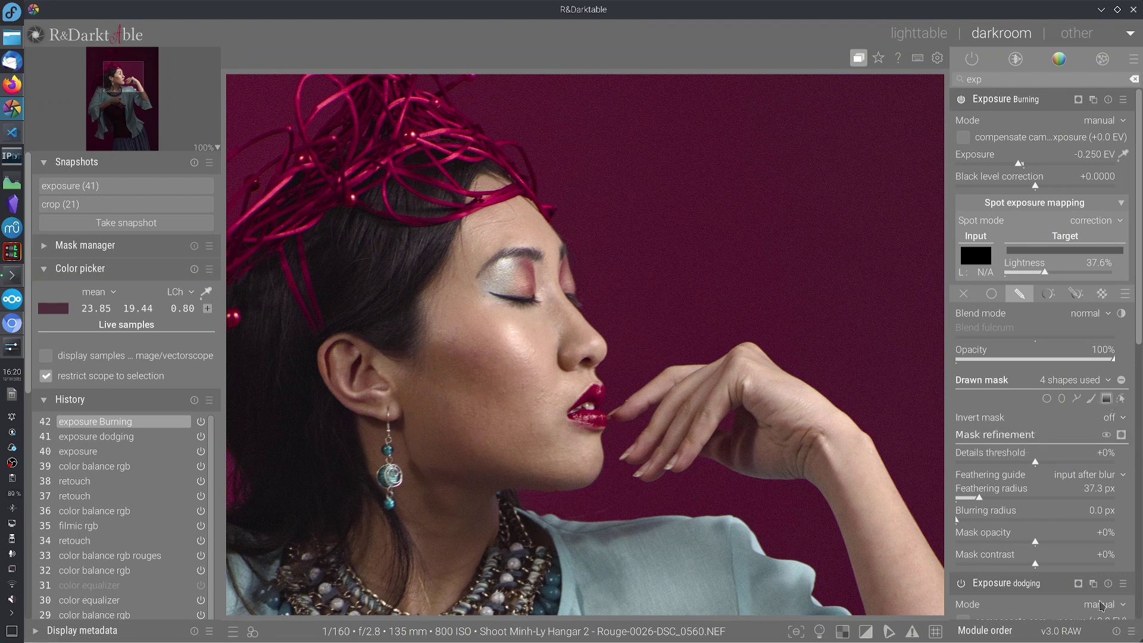
# Compare the burned and dodged face against the exposure snapshot by sweeping the split line across it
pyautogui.click(126, 186)
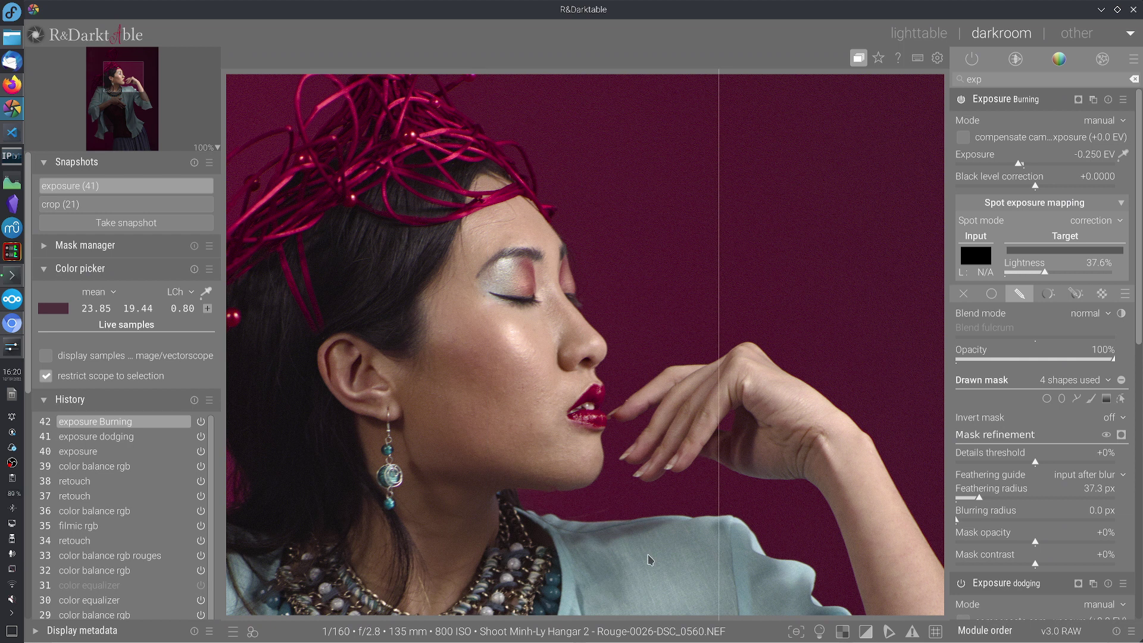
pyautogui.moveTo(651, 559); pyautogui.dragTo(378, 500)
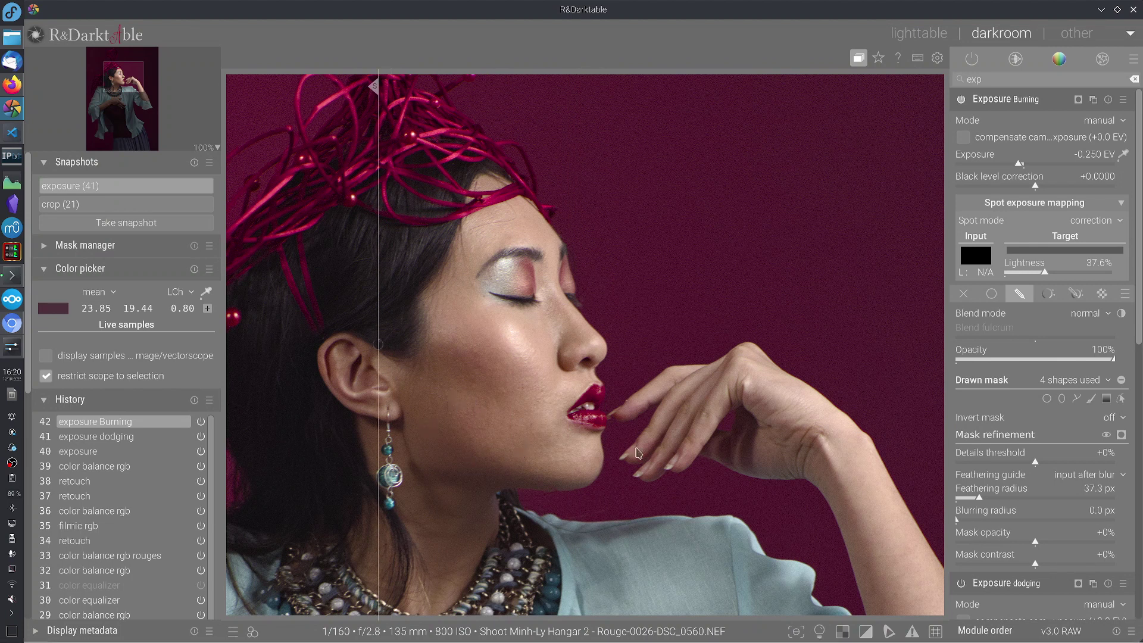
pyautogui.click(152, 187)
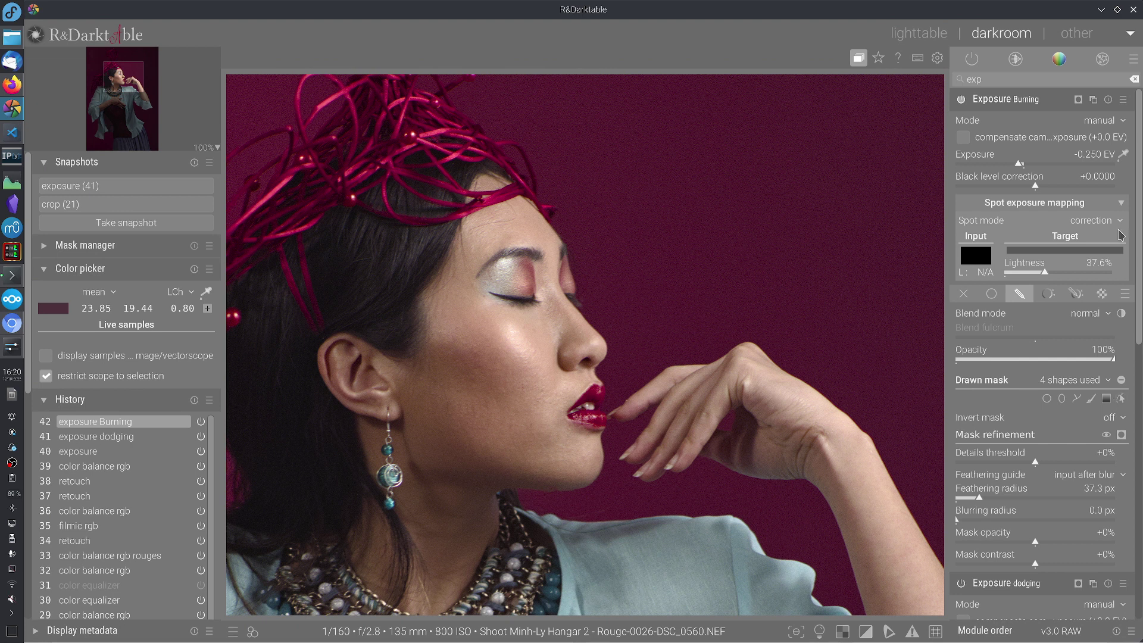
# Add a small path shape to the dodging mask on the lower cheek beside the mouth corner, and check its drawn shapes
pyautogui.scroll(-5, 1137, 506)
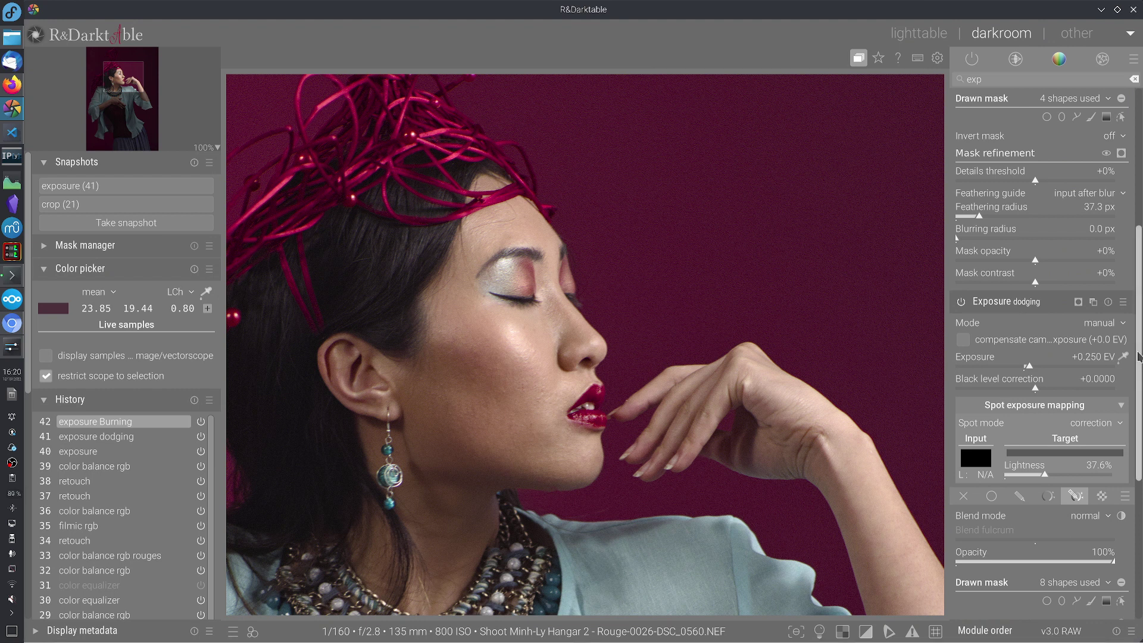
pyautogui.scroll(-2, 1139, 354)
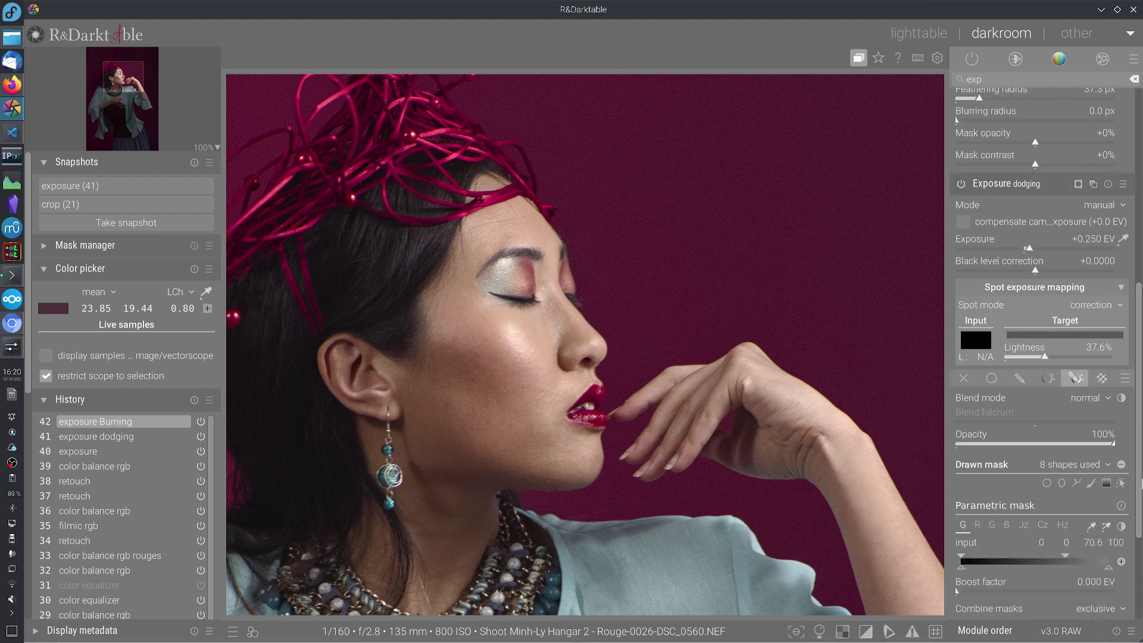
pyautogui.scroll(-2, 1139, 357)
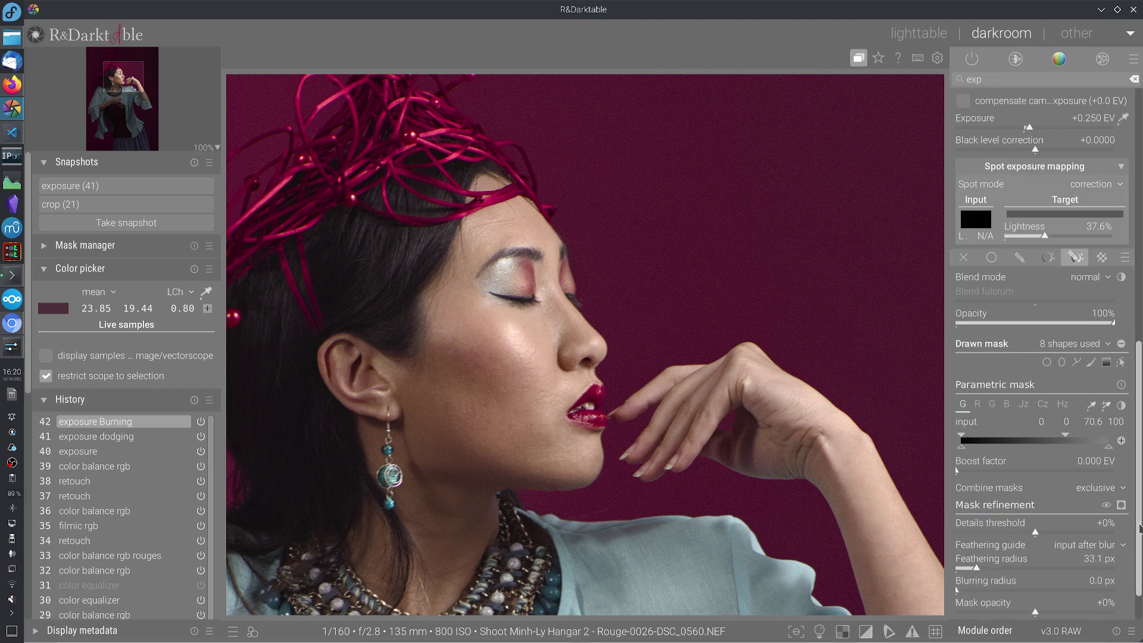
pyautogui.click(1122, 362)
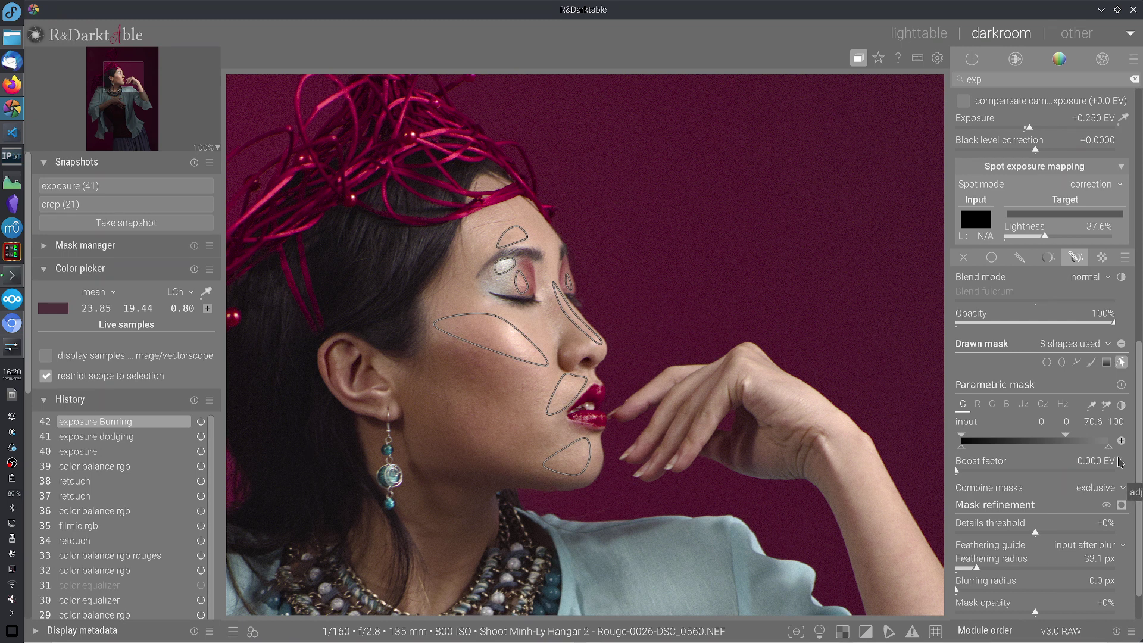
pyautogui.click(1077, 362)
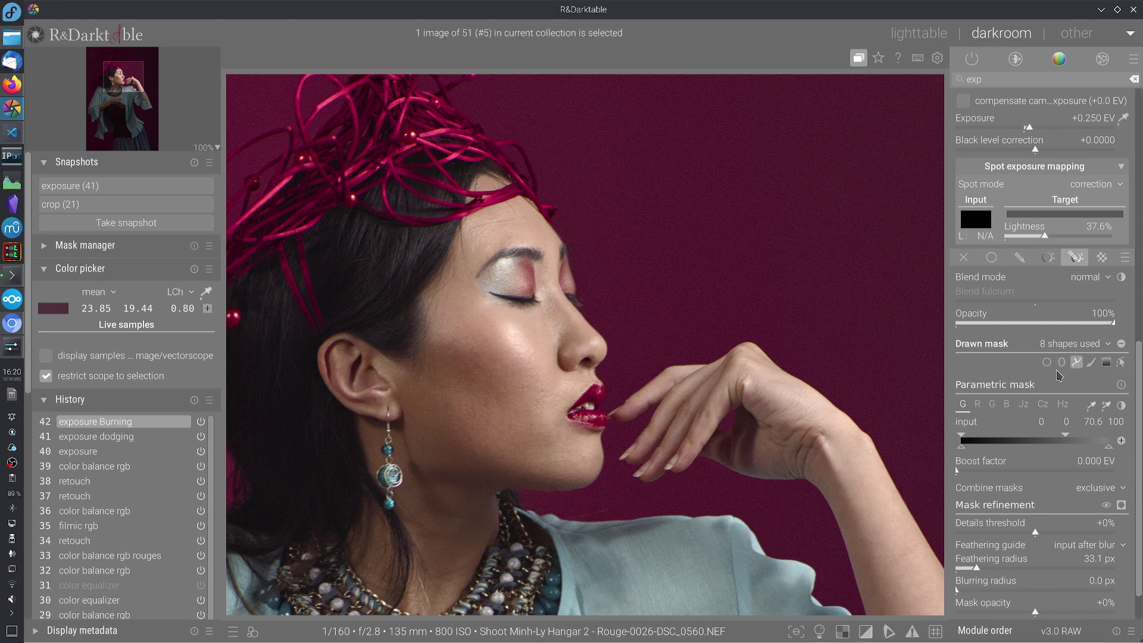
pyautogui.click(514, 448)
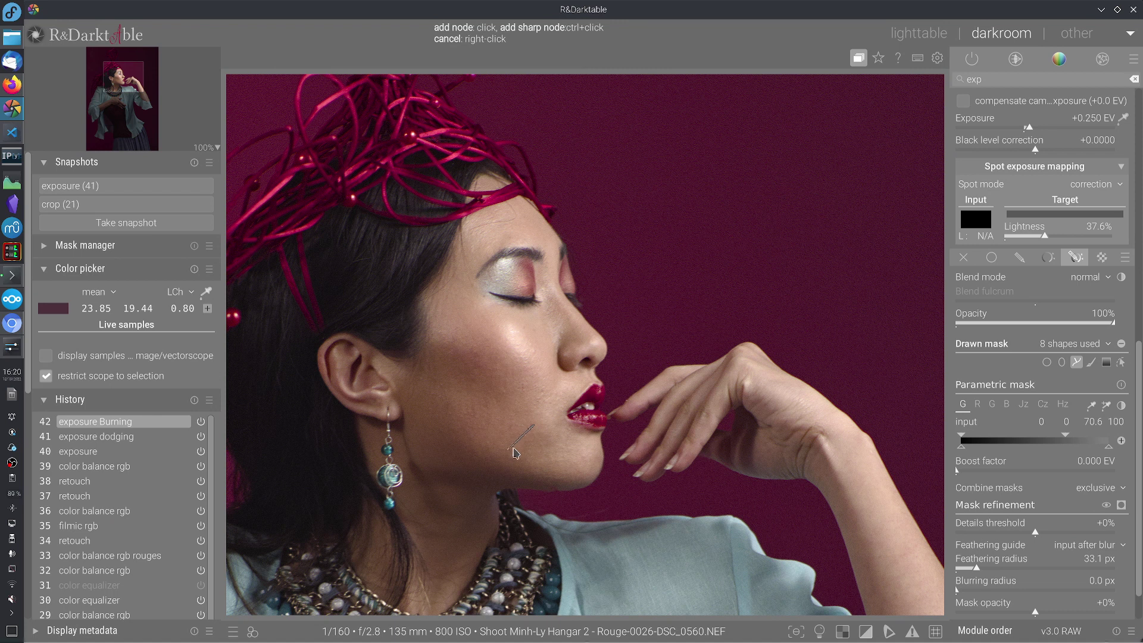
pyautogui.click(533, 457)
pyautogui.click(559, 442)
pyautogui.click(546, 434)
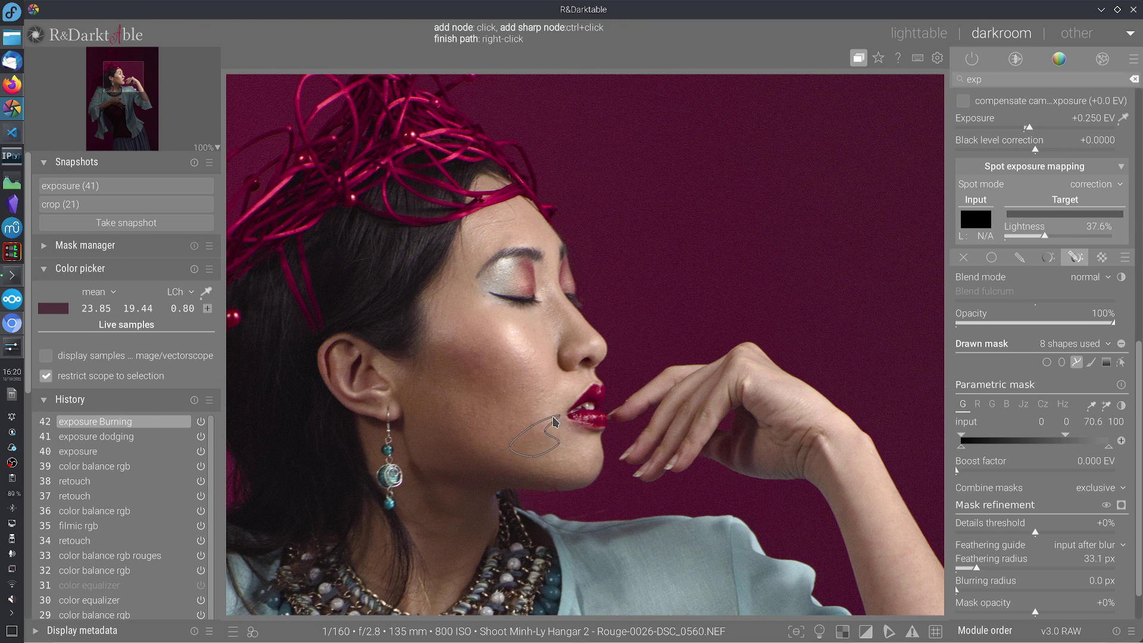
pyautogui.rightClick(553, 421)
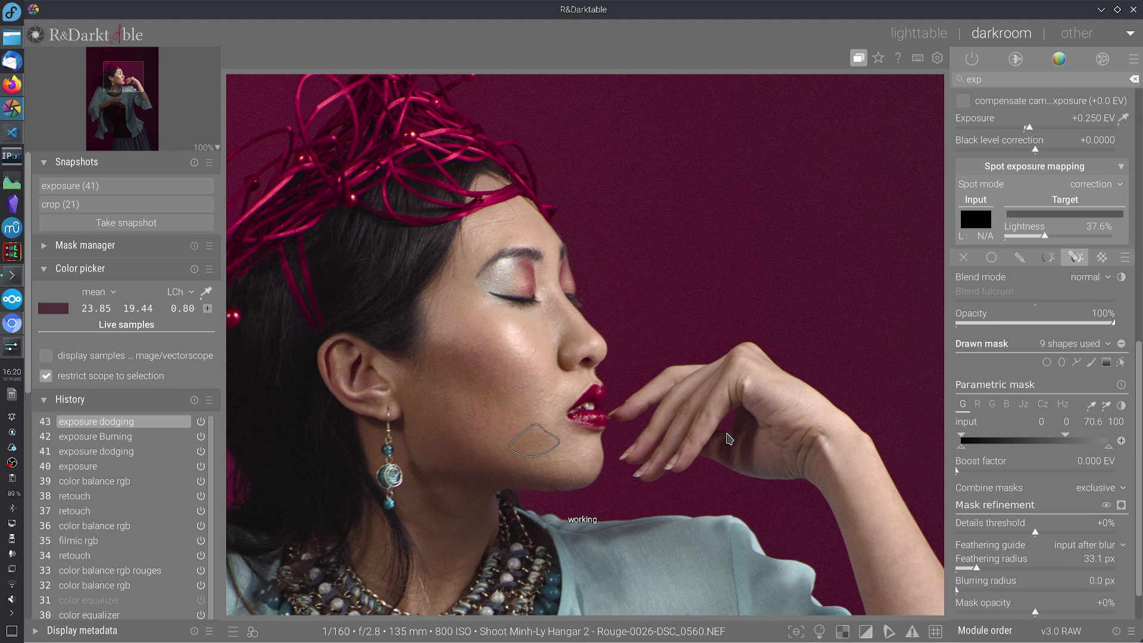
pyautogui.click(1121, 362)
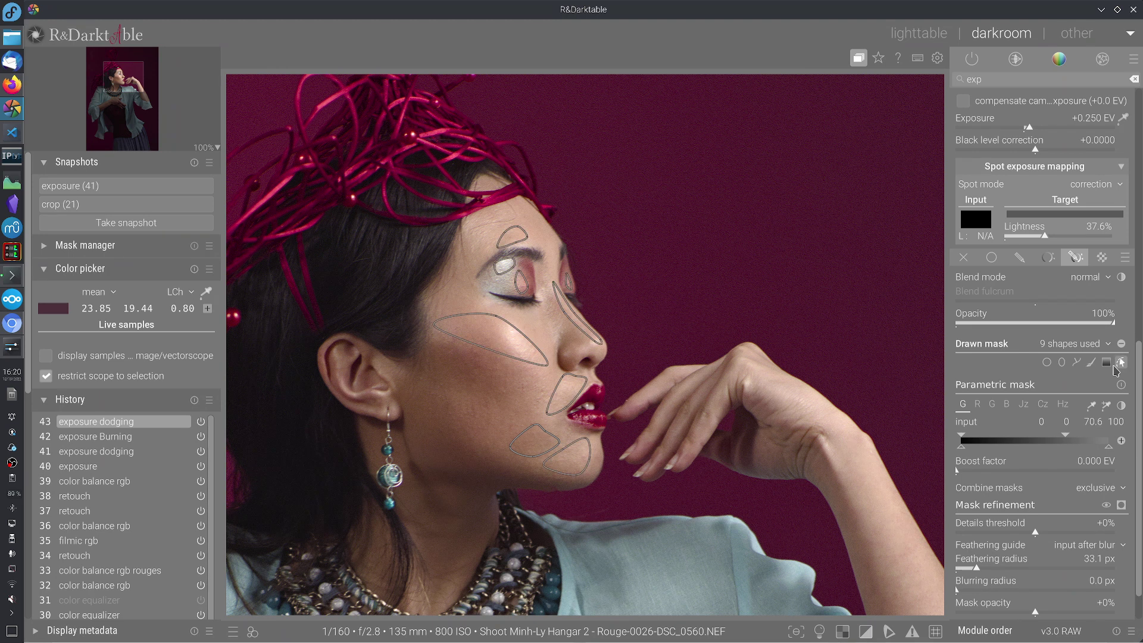
pyautogui.click(1120, 365)
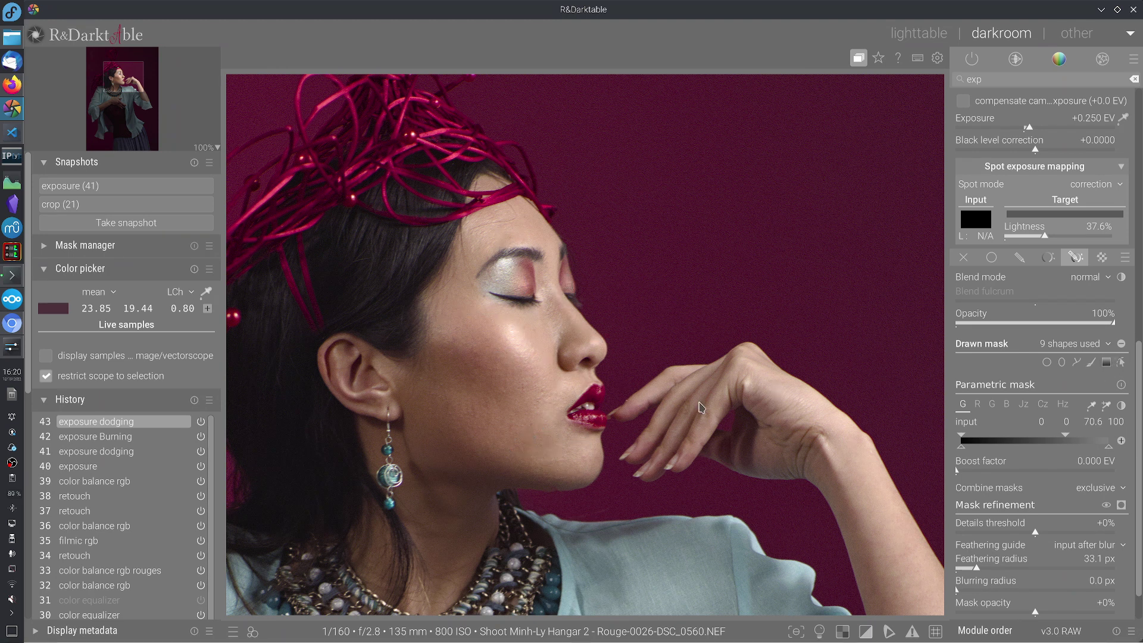
# Reshape the burning mask's jaw shape into a thin curve following the jawline from below the ear to the chin
pyautogui.scroll(10, 1087, 232)
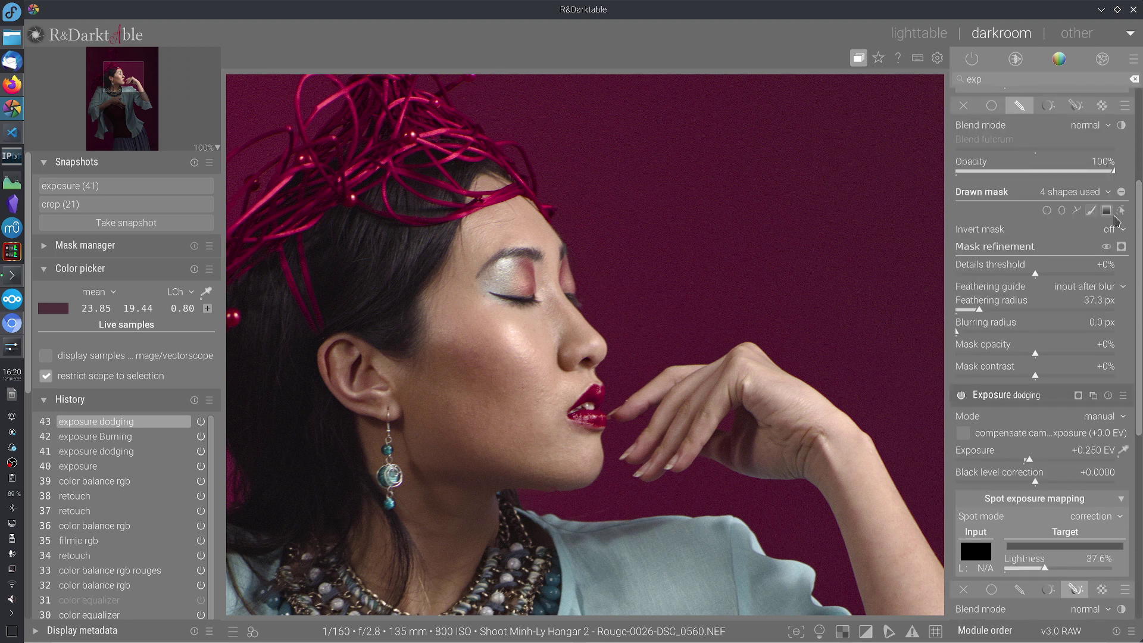
pyautogui.click(1121, 210)
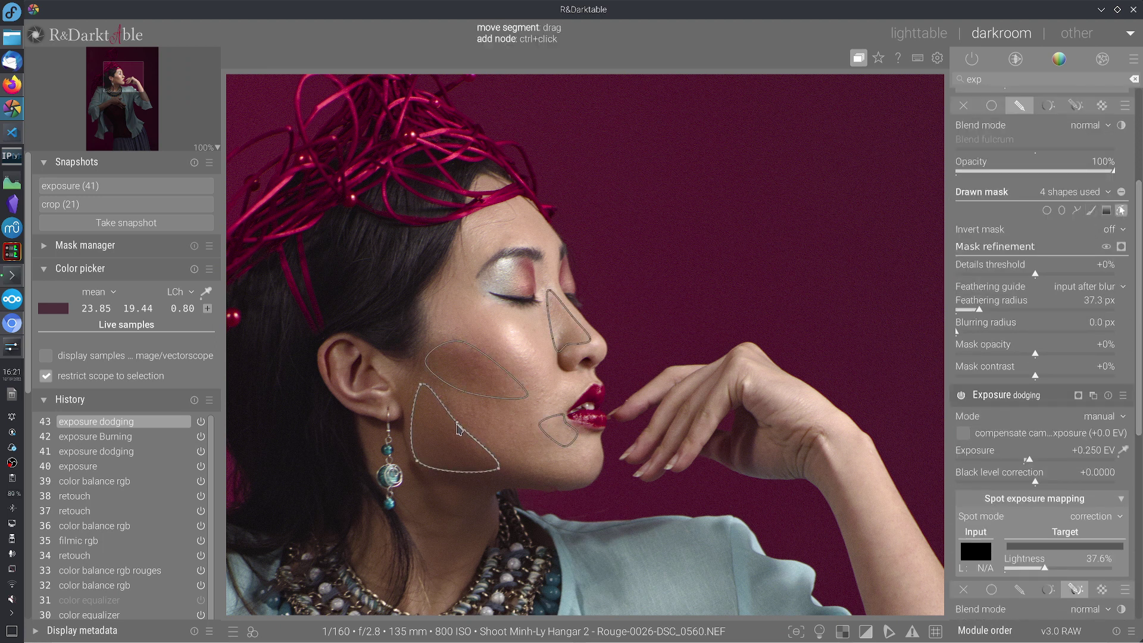
pyautogui.moveTo(460, 429); pyautogui.dragTo(498, 449)
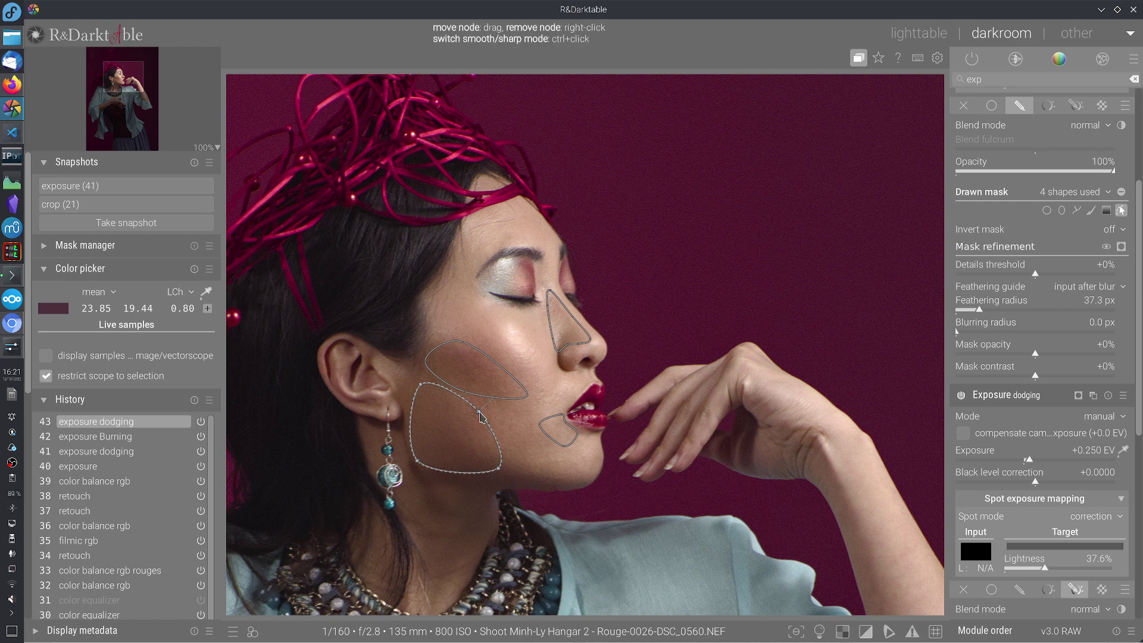
pyautogui.moveTo(480, 411); pyautogui.dragTo(439, 433)
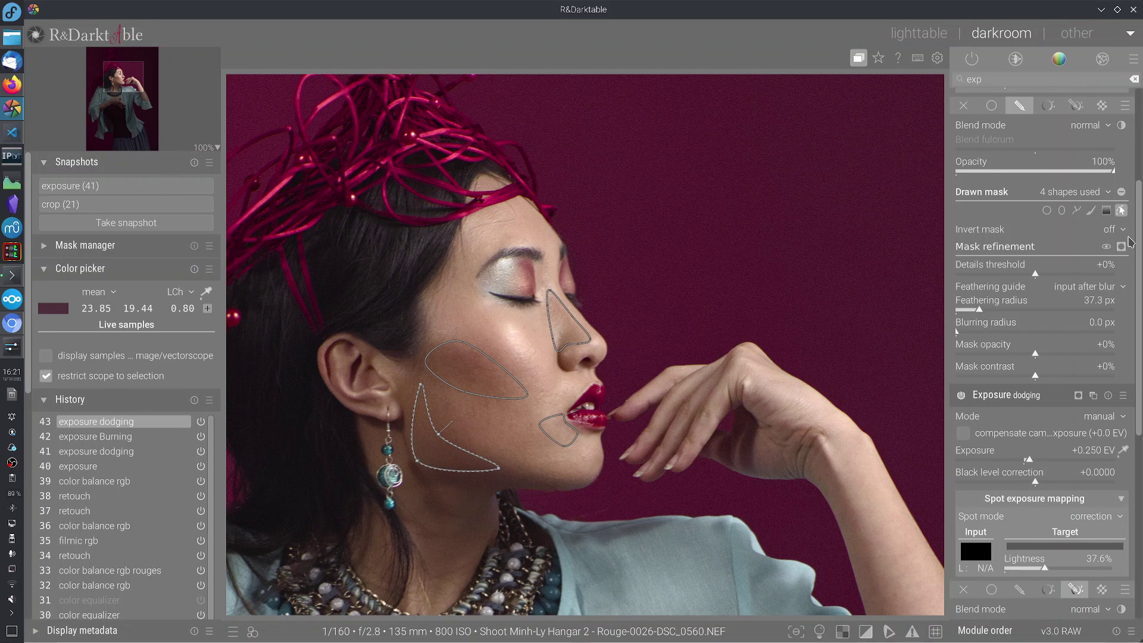
pyautogui.click(1122, 211)
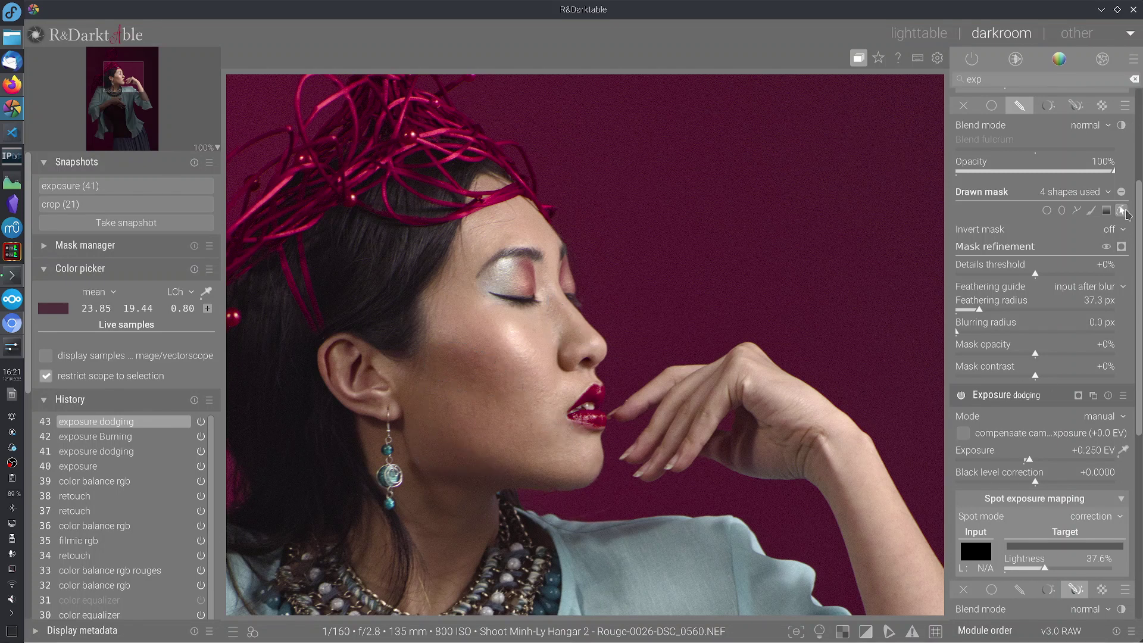
pyautogui.click(1122, 211)
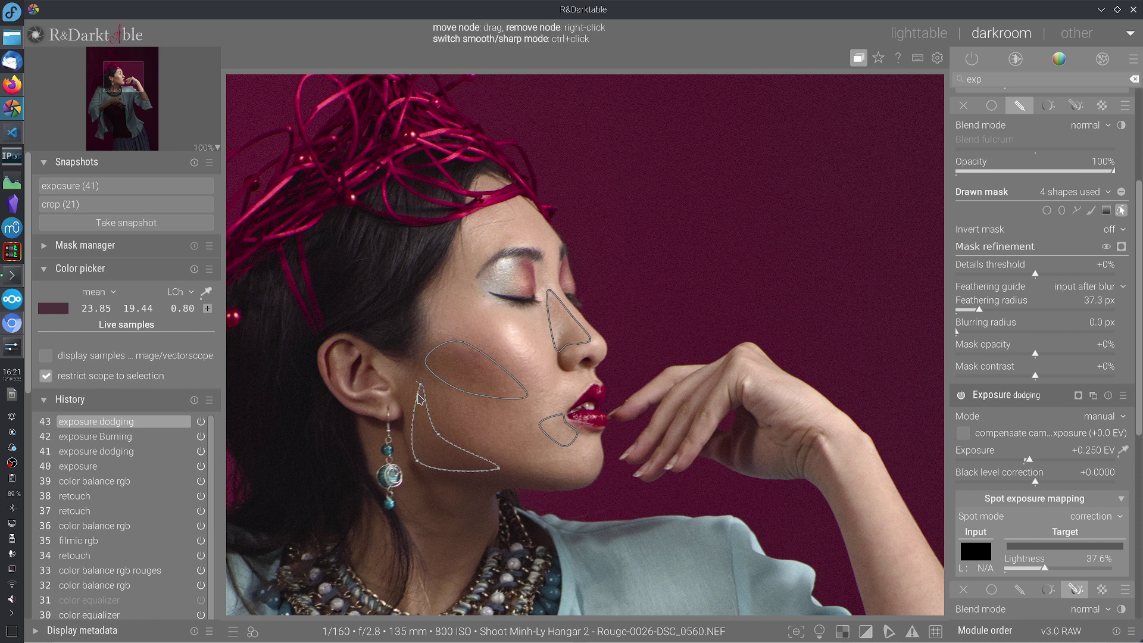
pyautogui.moveTo(419, 388); pyautogui.dragTo(434, 444)
pyautogui.moveTo(498, 474); pyautogui.dragTo(555, 490)
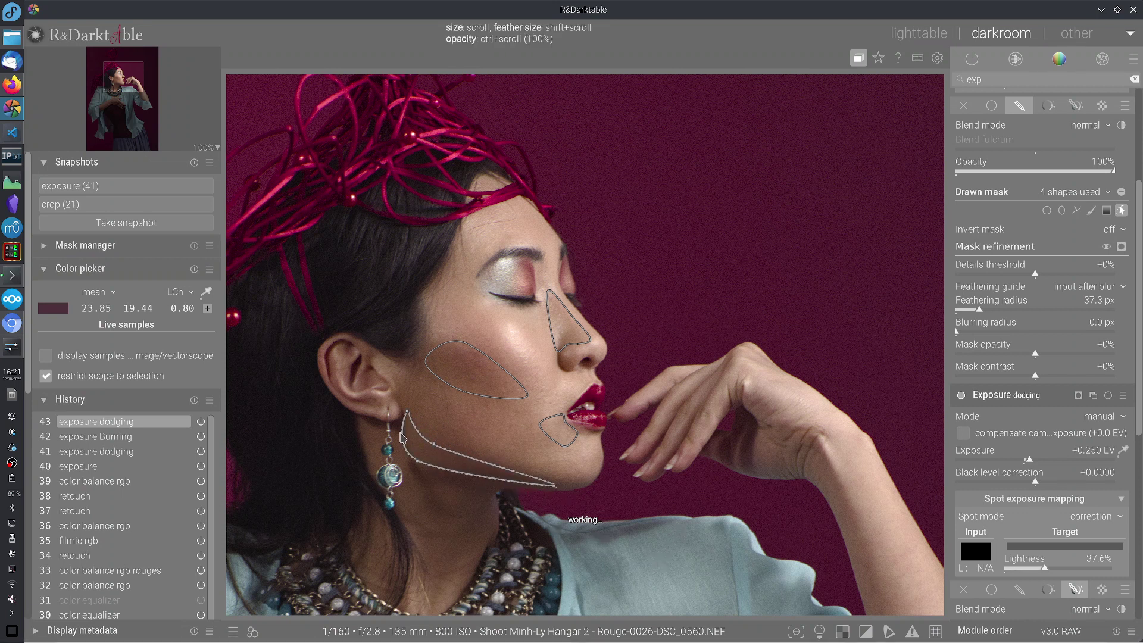
pyautogui.click(1121, 210)
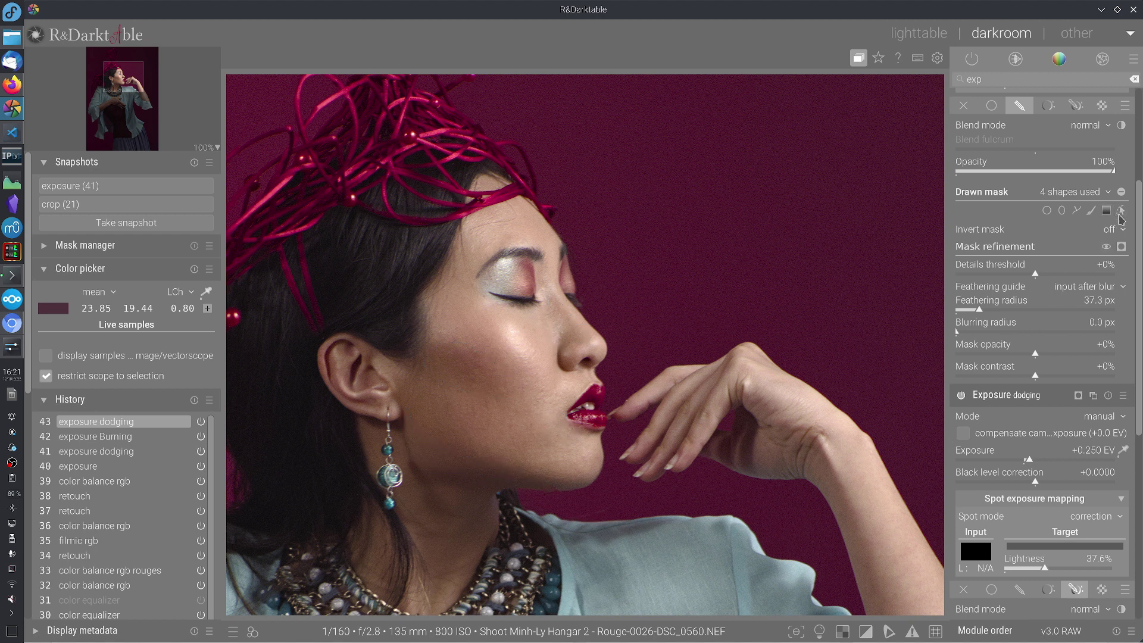
pyautogui.click(1121, 212)
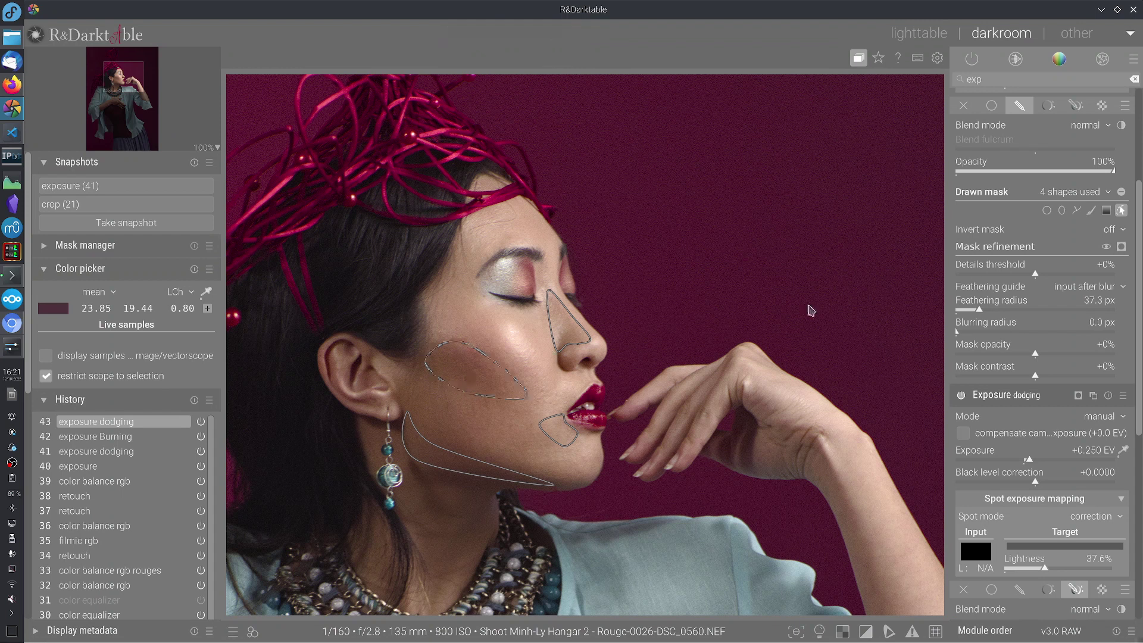
pyautogui.click(1120, 212)
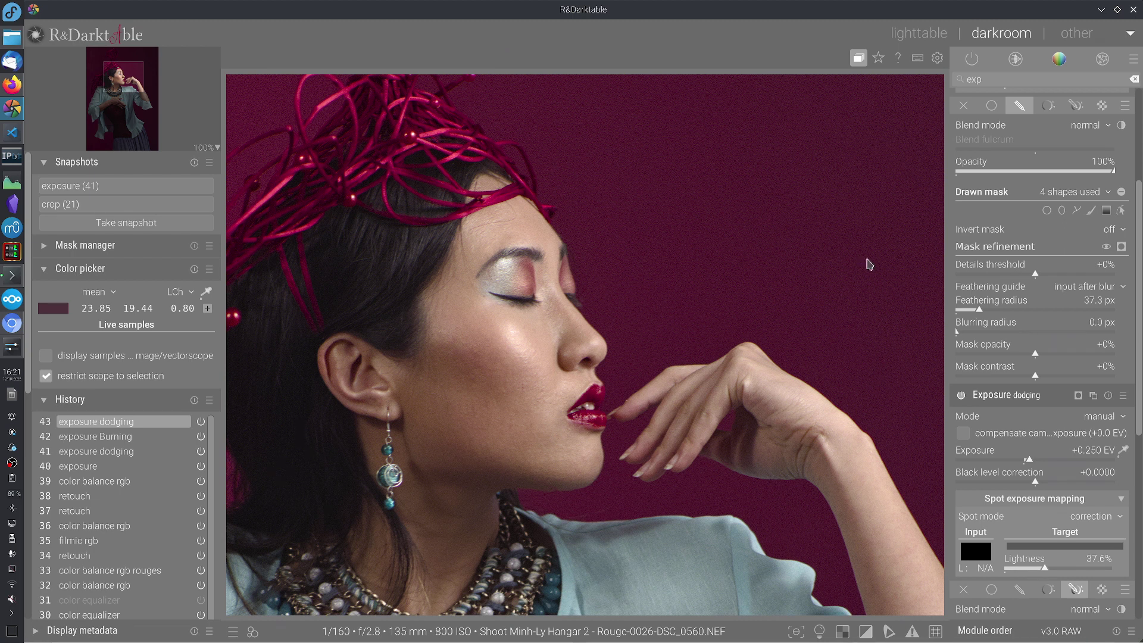
# Add a path shape to the burning mask on the temple beside the outer eyebrow, and briefly display all its shapes
pyautogui.click(1076, 210)
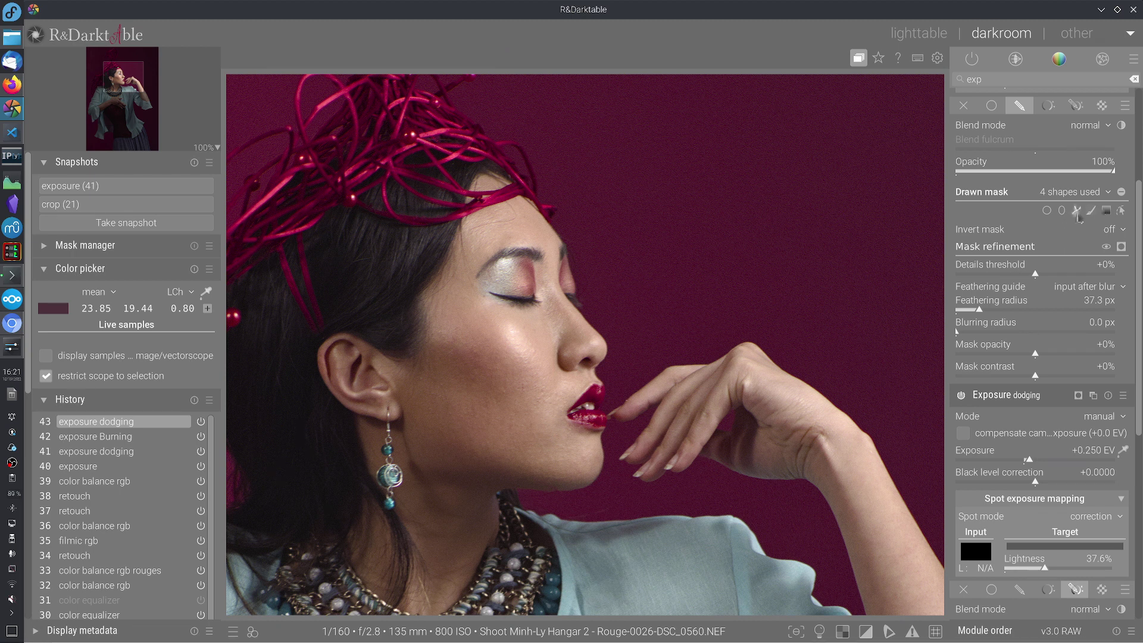
pyautogui.click(491, 254)
pyautogui.click(474, 287)
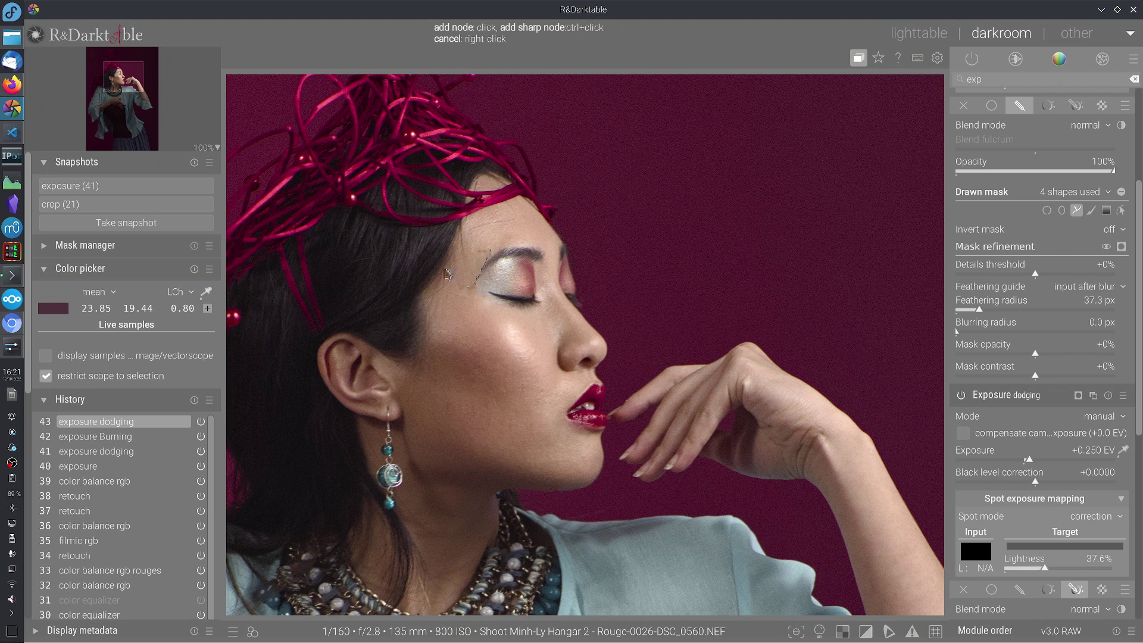
pyautogui.click(446, 271)
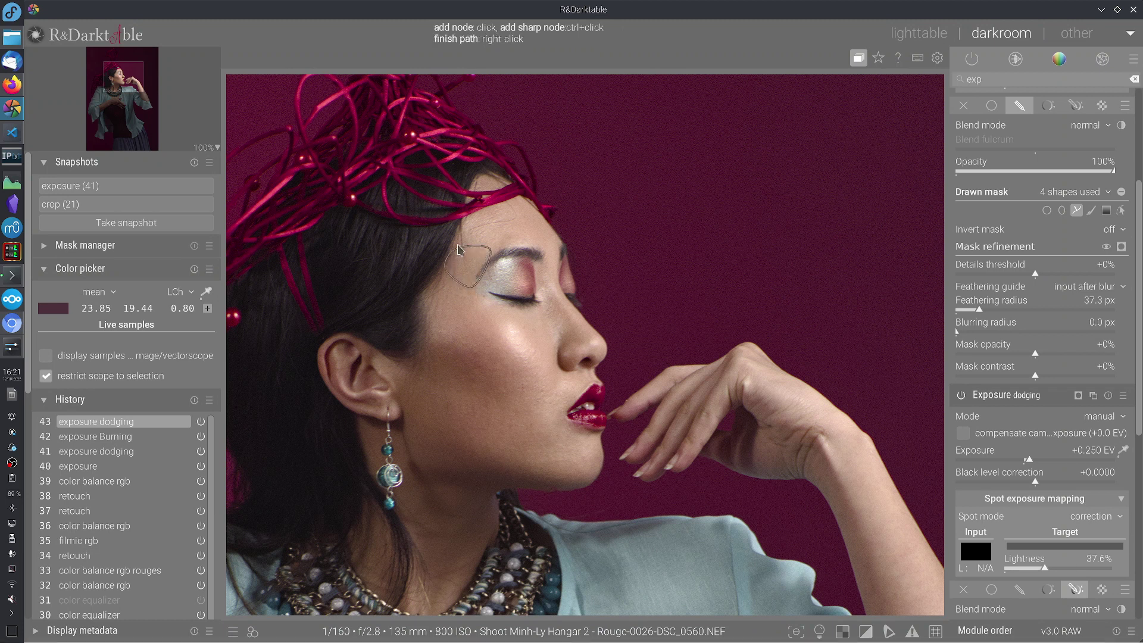
pyautogui.rightClick(488, 262)
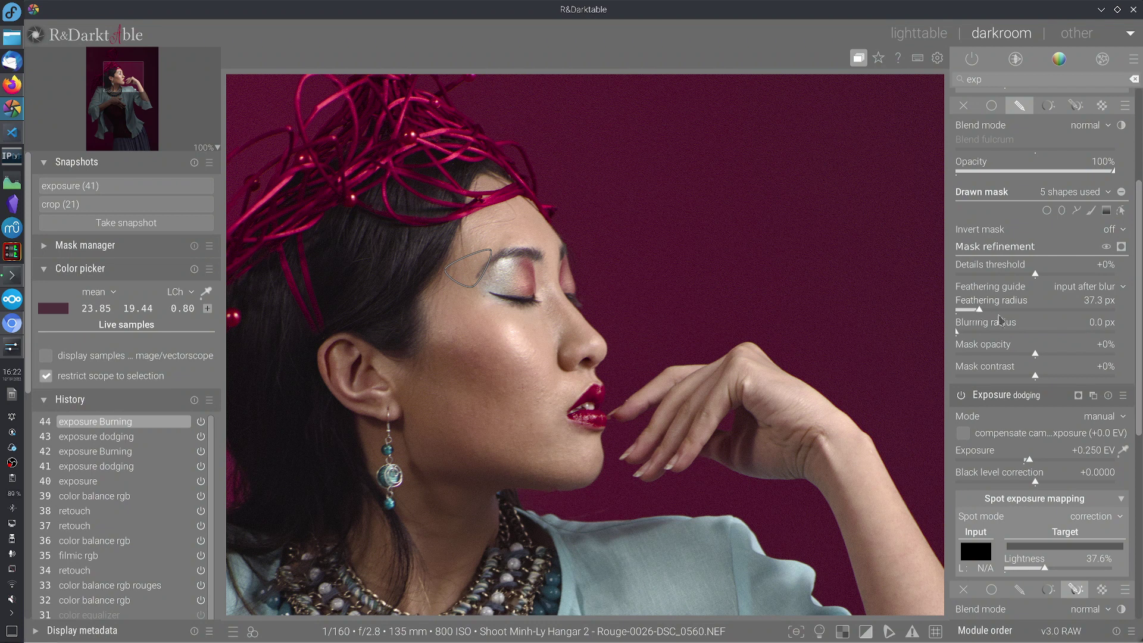
pyautogui.click(1121, 210)
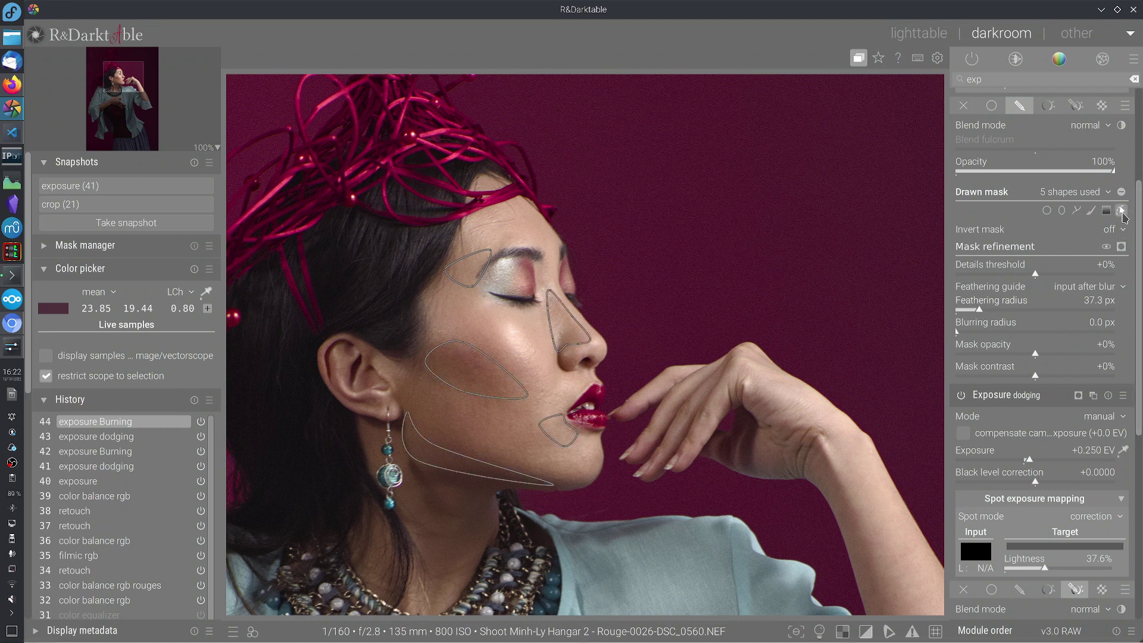
pyautogui.click(1122, 211)
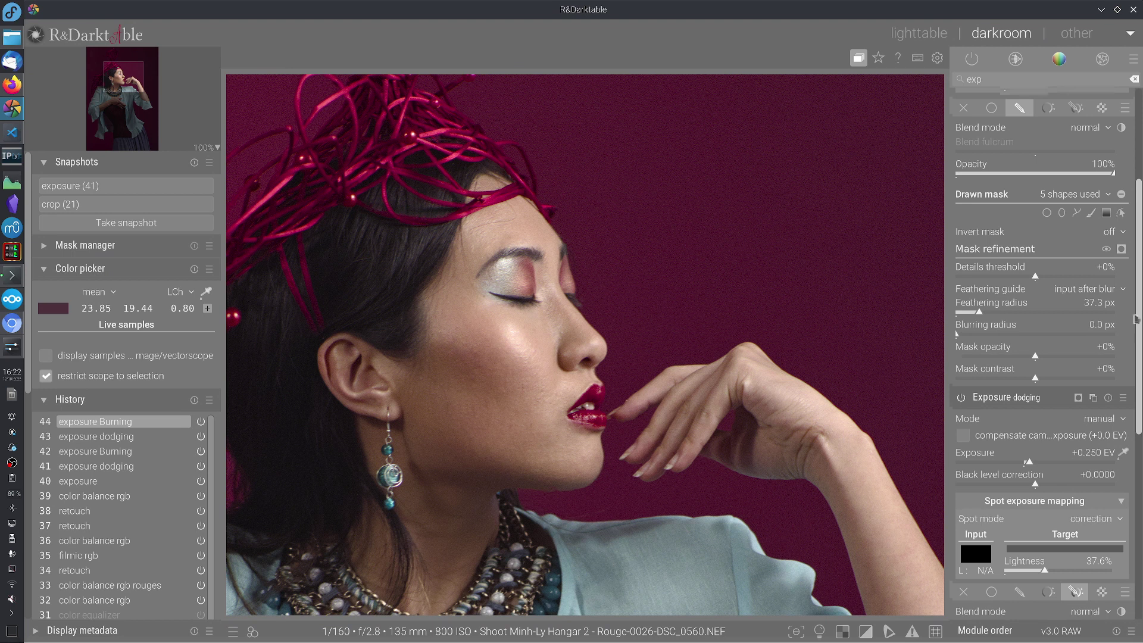
# Set the burning instance's exposure to -0.150 EV
pyautogui.scroll(3, 1037, 239)
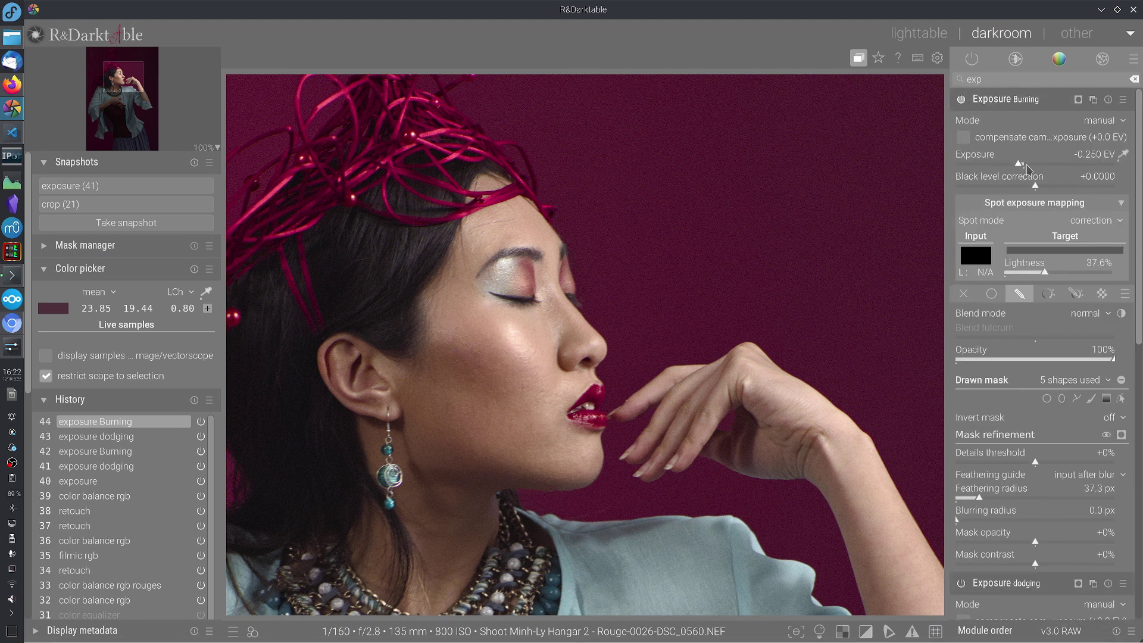
pyautogui.scroll(1, 1083, 157)
pyautogui.scroll(1, 1082, 165)
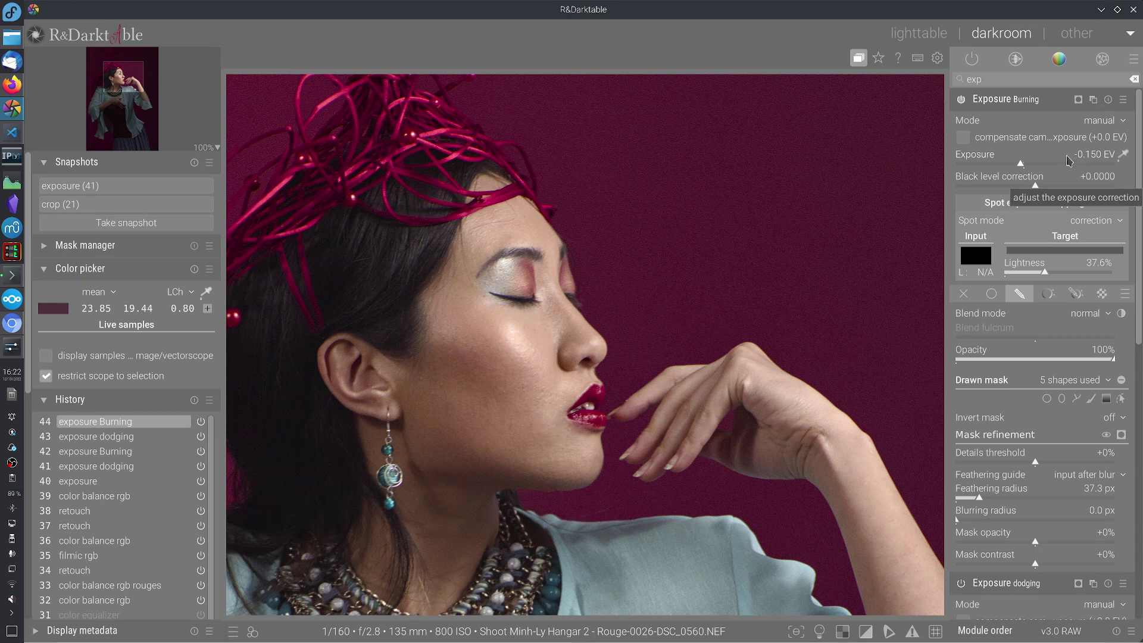
# Compare the face with and without burning by repeatedly switching the burning instance off and on
pyautogui.click(962, 100)
pyautogui.click(961, 100)
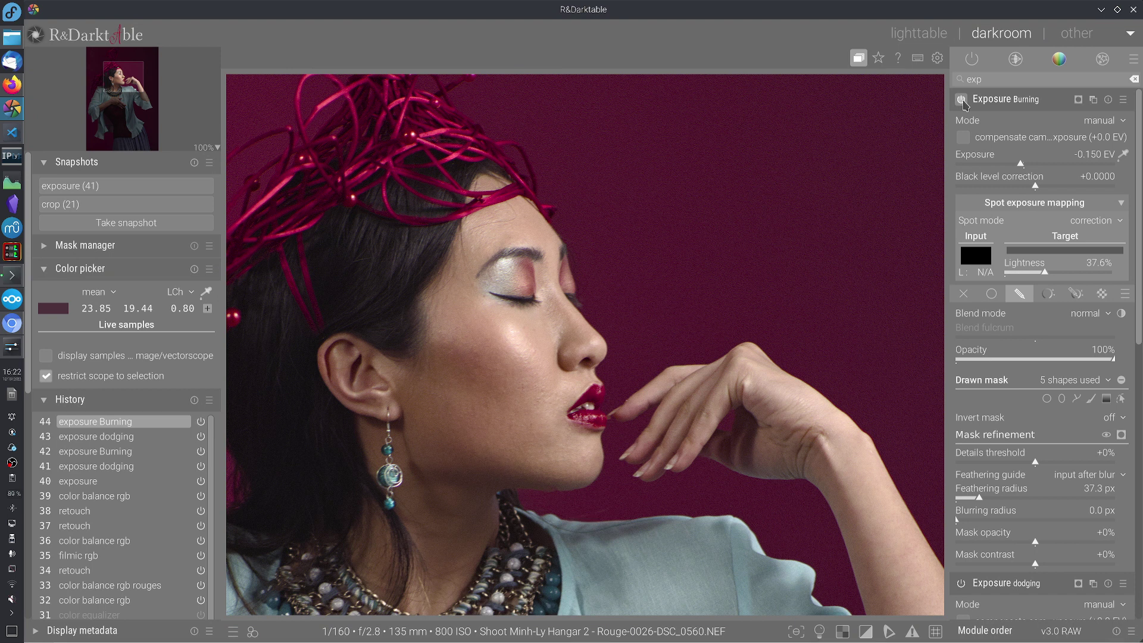
pyautogui.click(962, 100)
pyautogui.click(961, 100)
pyautogui.click(962, 100)
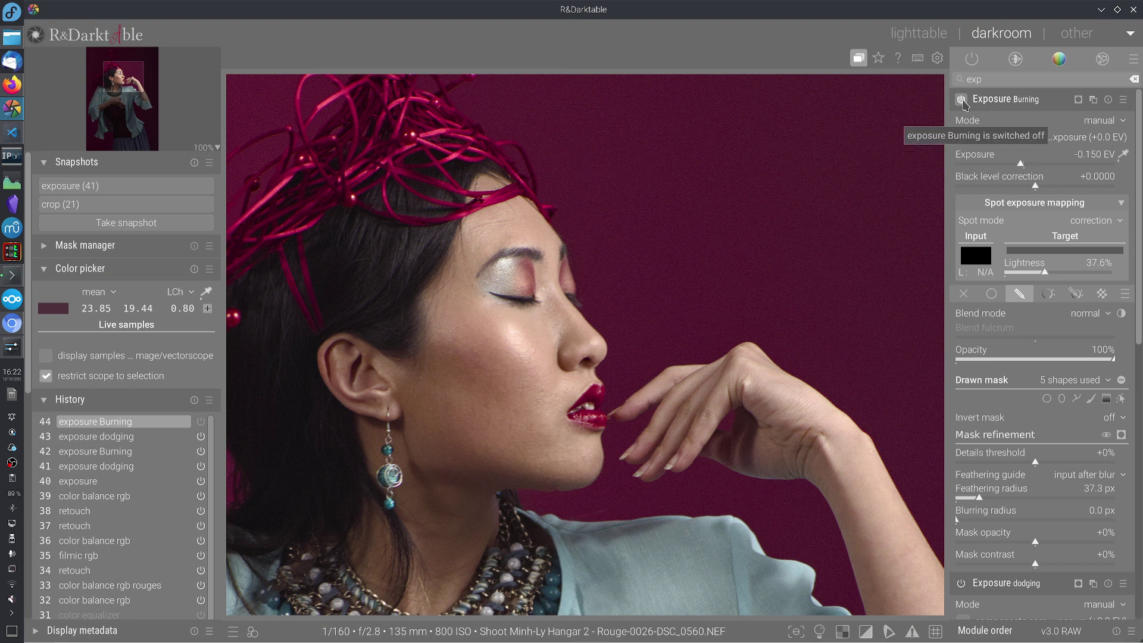
pyautogui.click(961, 100)
pyautogui.click(961, 100)
pyautogui.click(961, 100)
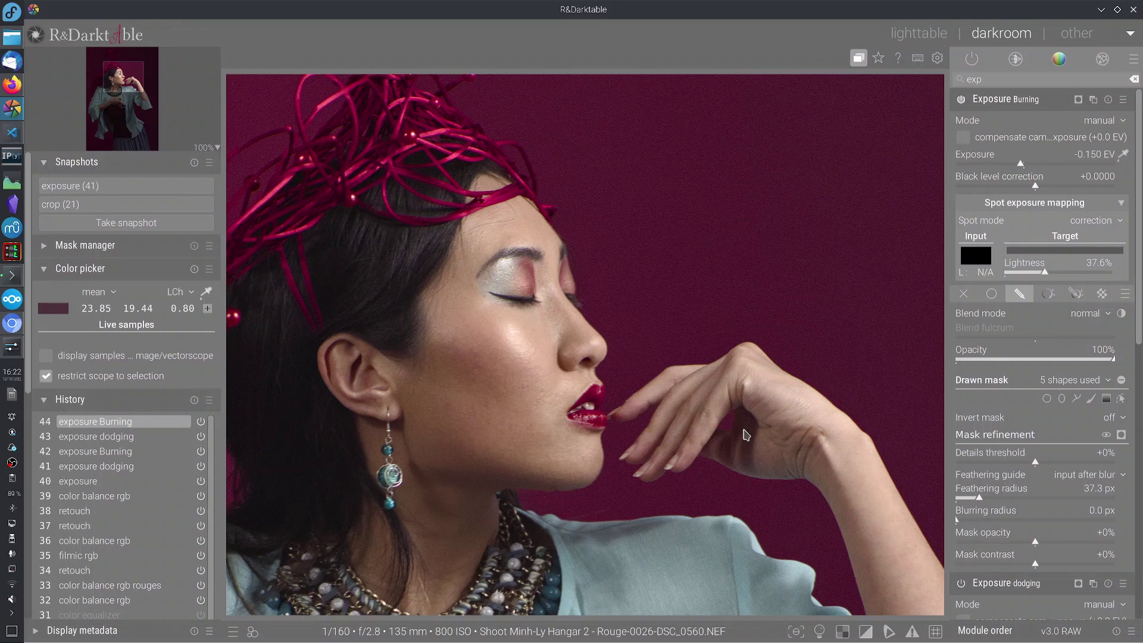
pyautogui.rightClick(1022, 587)
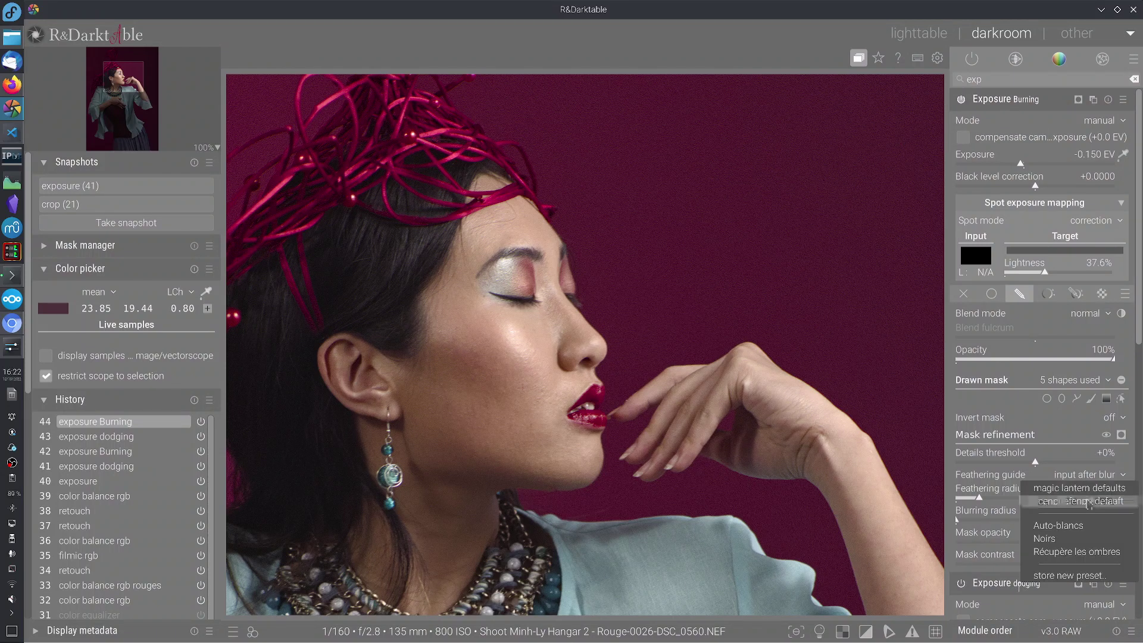
pyautogui.click(1039, 430)
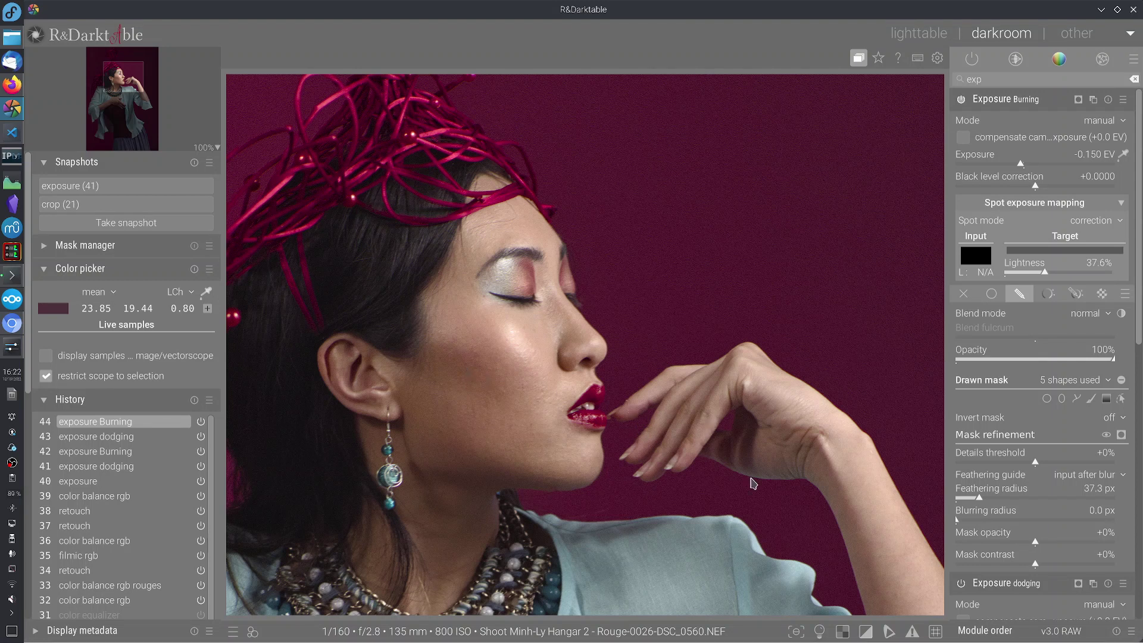
# Lower the opacity of the burning mask's cheek shape to 64%
pyautogui.click(1121, 398)
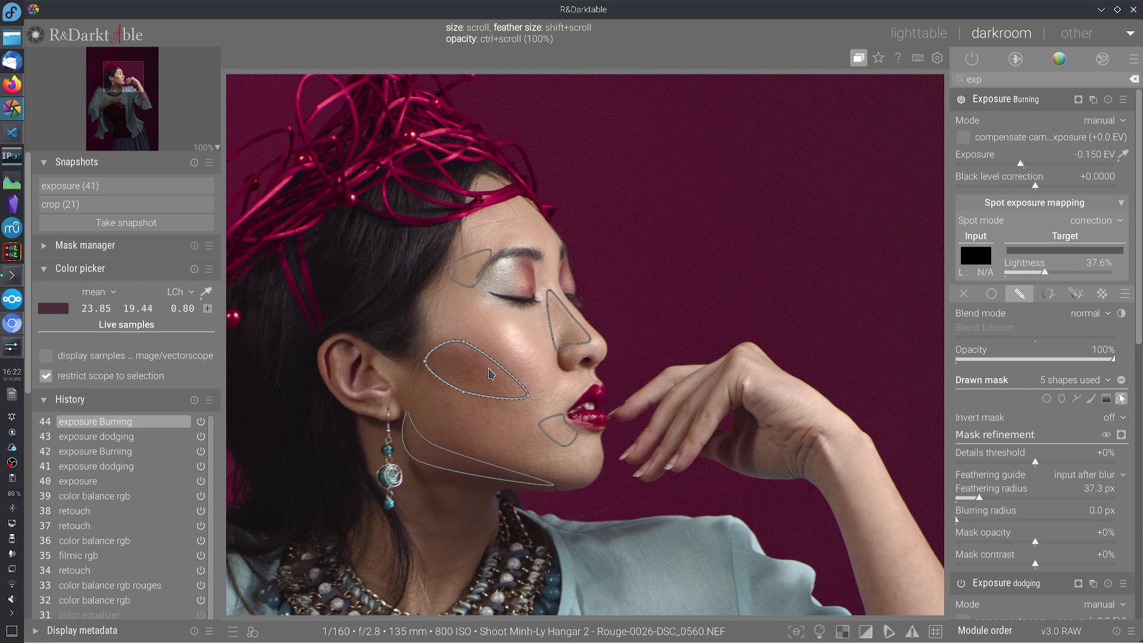
pyautogui.keyDown('ctrl'); pyautogui.scroll(-2, 491, 374); pyautogui.keyUp('ctrl')
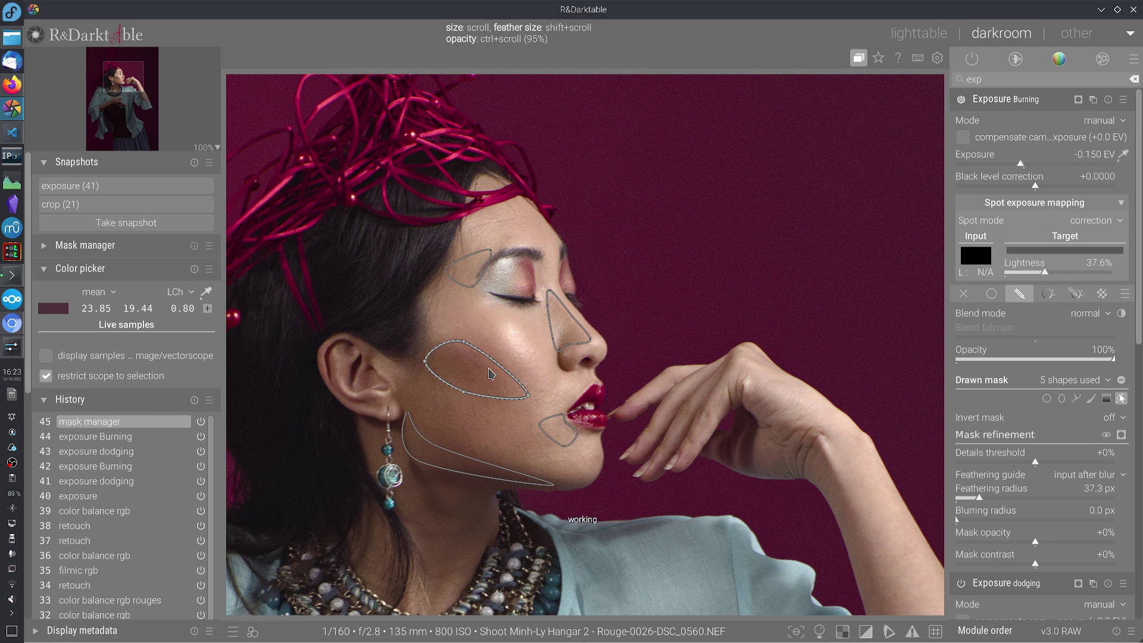
pyautogui.keyDown('ctrl'); pyautogui.scroll(-2, 490, 374); pyautogui.keyUp('ctrl')
pyautogui.keyDown('ctrl'); pyautogui.scroll(-1, 491, 373); pyautogui.keyUp('ctrl')
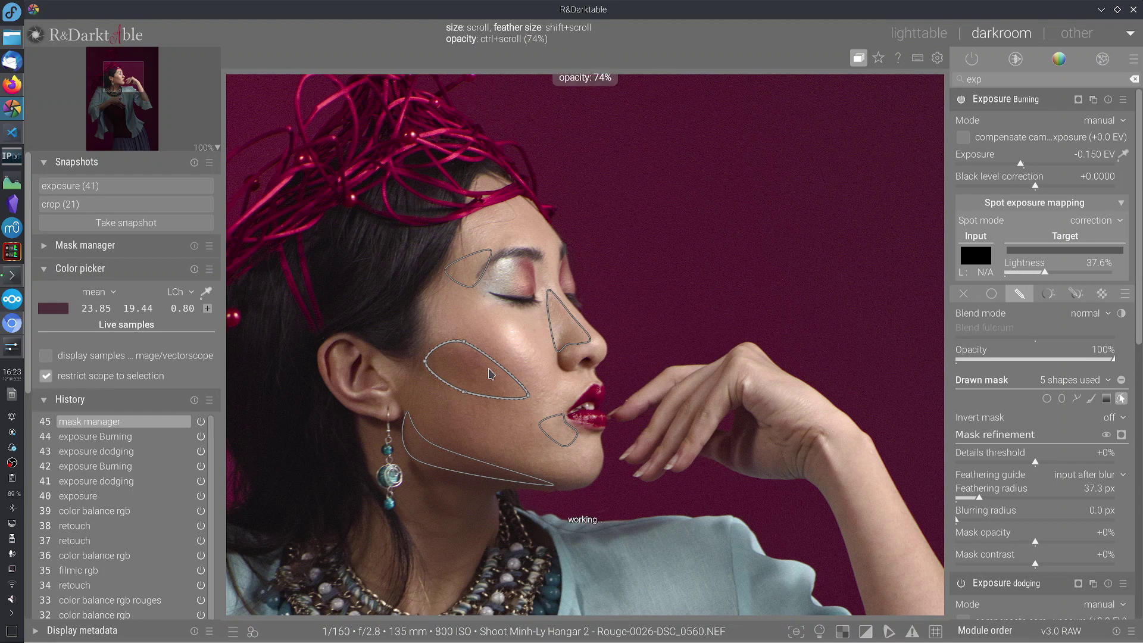
pyautogui.keyDown('ctrl'); pyautogui.scroll(-1, 491, 373); pyautogui.keyUp('ctrl')
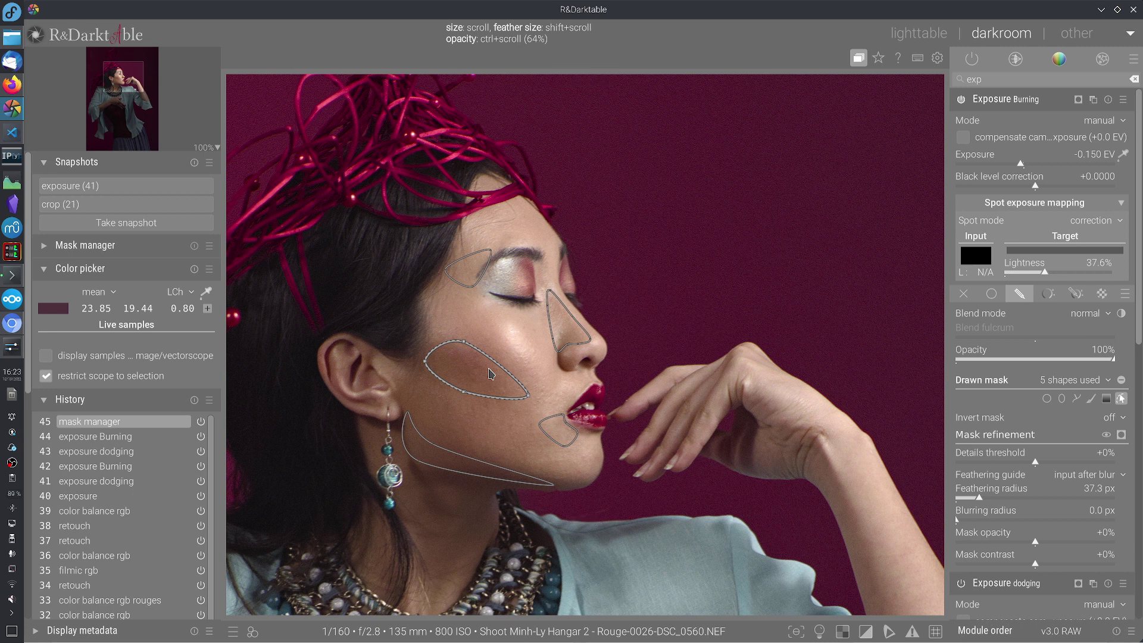
pyautogui.click(1122, 401)
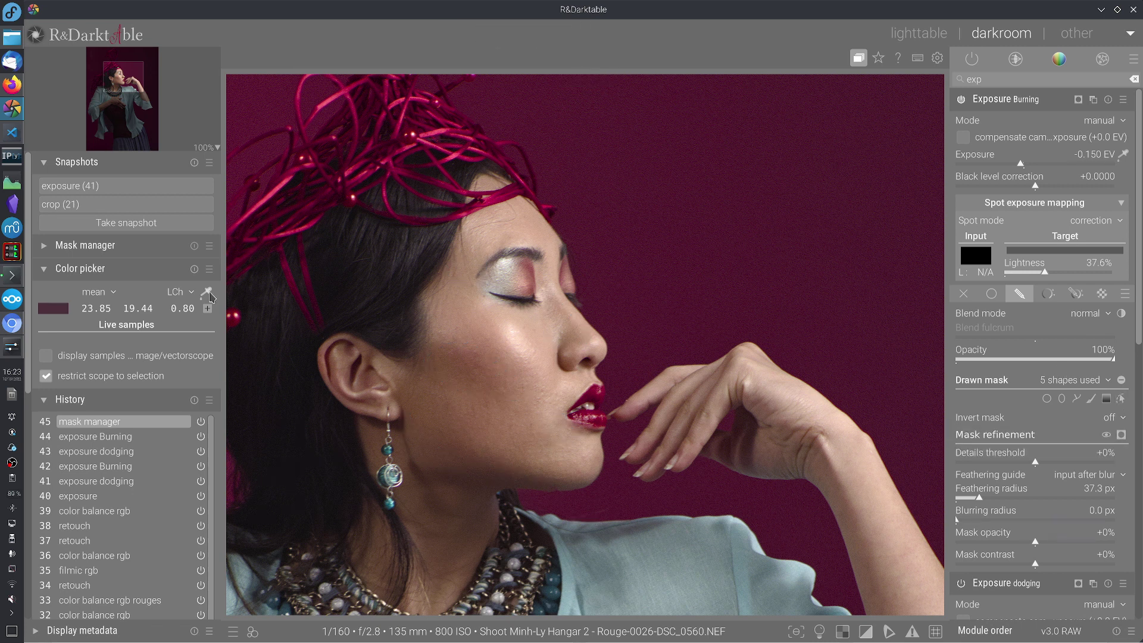
# Compare the face with the exposure (41) snapshot by sweeping the split line across it, and close the comparison
pyautogui.click(92, 186)
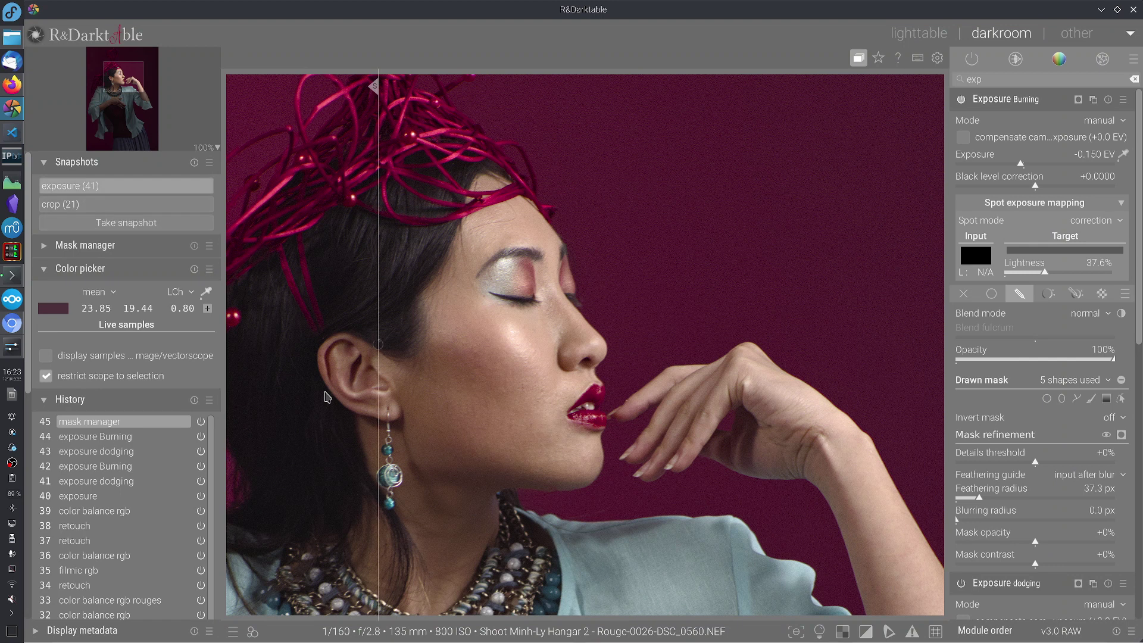
pyautogui.moveTo(577, 530); pyautogui.dragTo(447, 533)
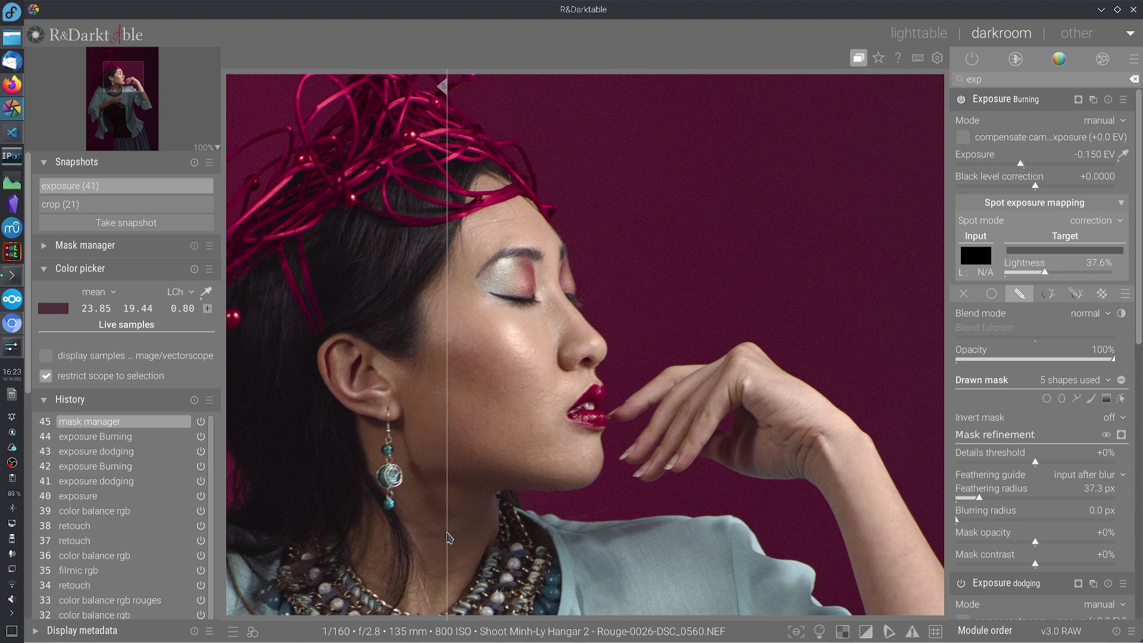
pyautogui.moveTo(450, 537); pyautogui.dragTo(401, 539)
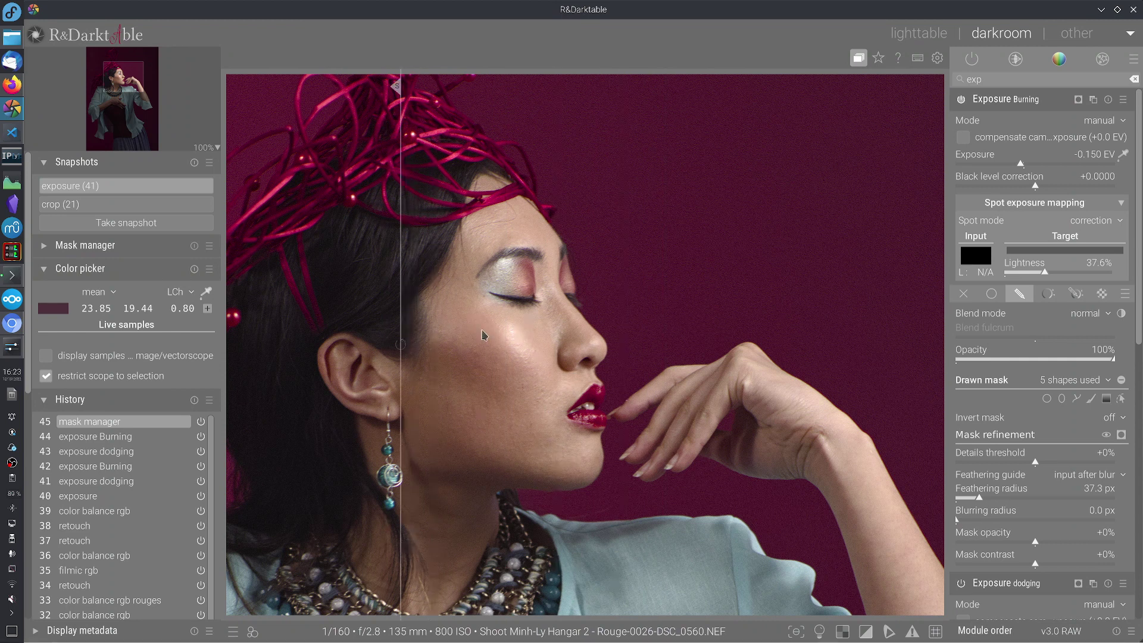
pyautogui.moveTo(424, 499); pyautogui.dragTo(316, 516)
pyautogui.moveTo(415, 518); pyautogui.dragTo(414, 552)
pyautogui.click(175, 192)
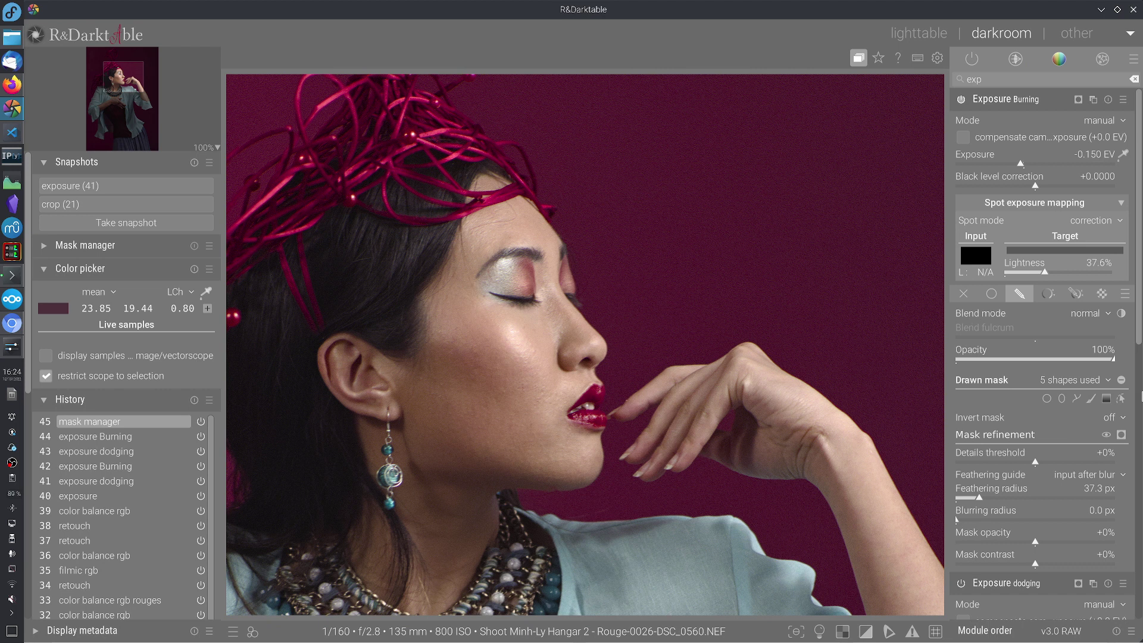
# Reduce the opacity of the burning mask's cheek shape below 64%
pyautogui.click(1120, 400)
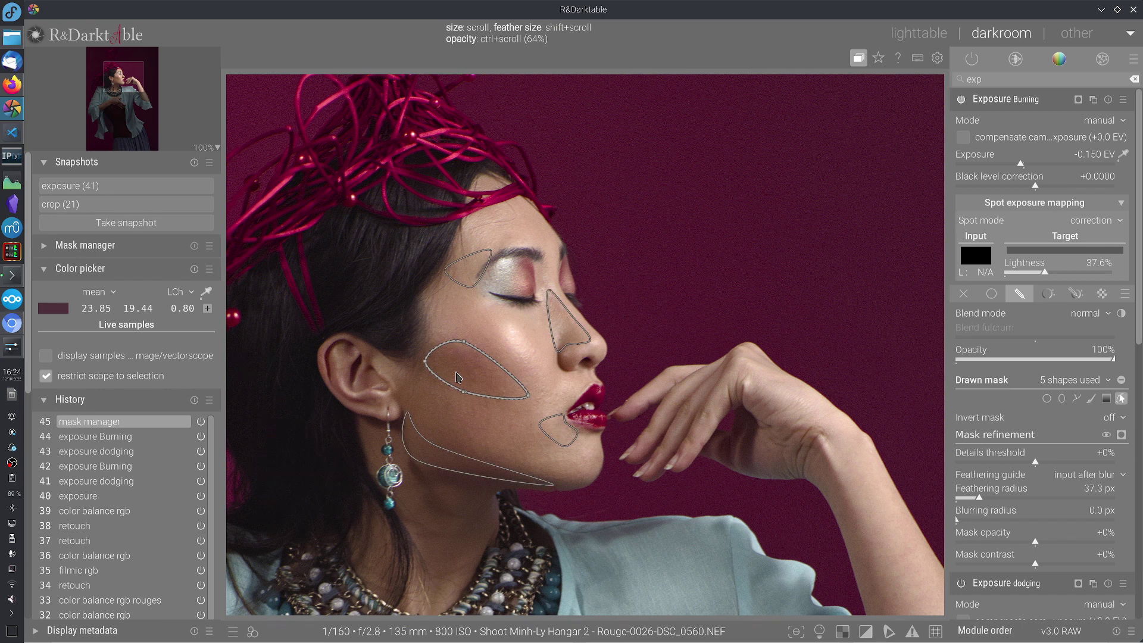
pyautogui.keyDown('ctrl'); pyautogui.scroll(-3, 458, 377); pyautogui.keyUp('ctrl')
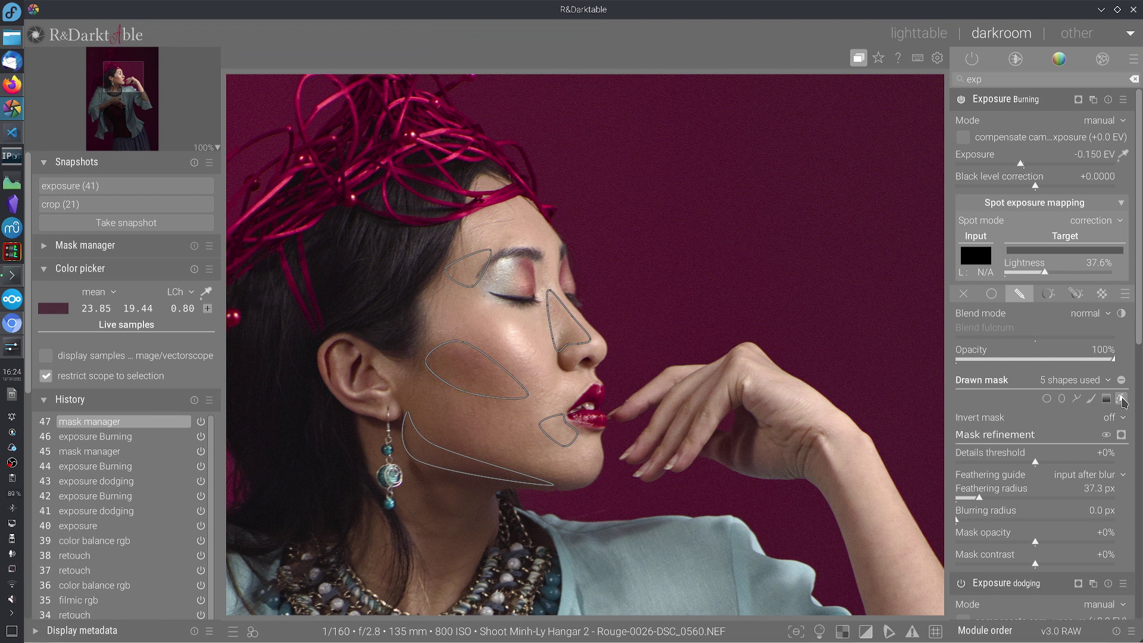
pyautogui.click(1121, 400)
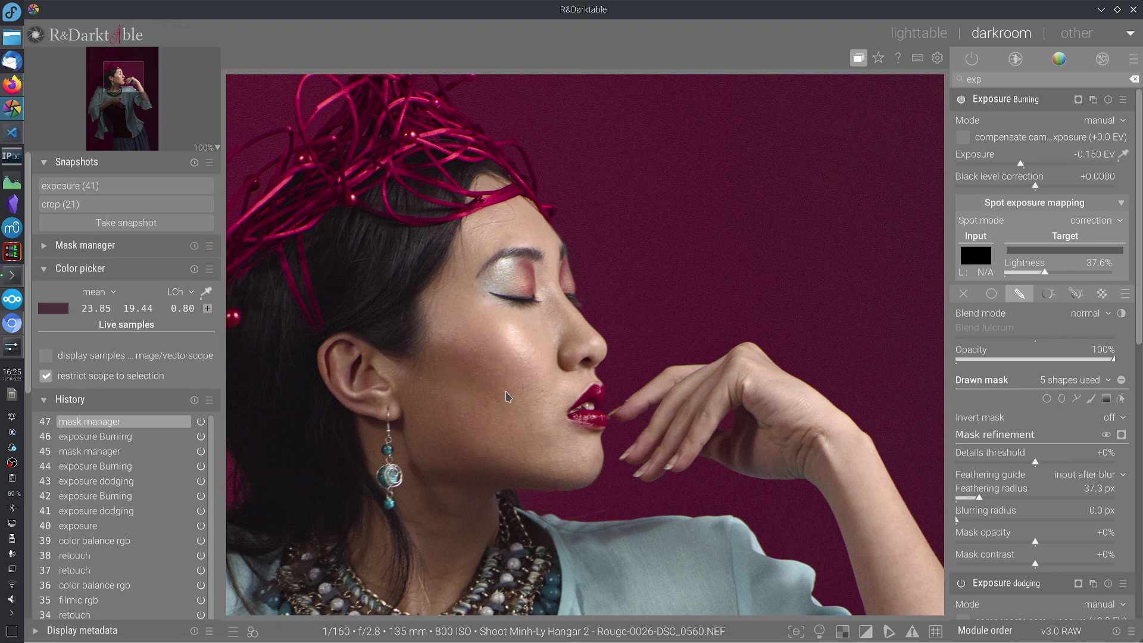
# Try positive exposure on the burning instance, first +0.150 EV and finally +0.700 EV
pyautogui.rightClick(1044, 166)
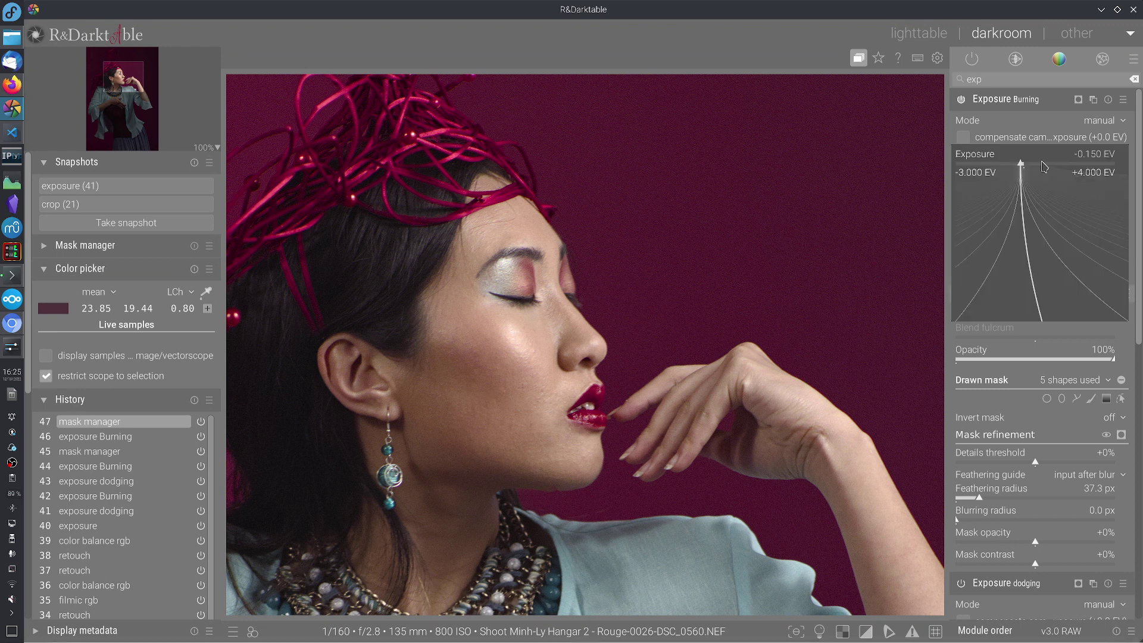
pyautogui.write('0.')
pyautogui.write('5')
pyautogui.press('Return')
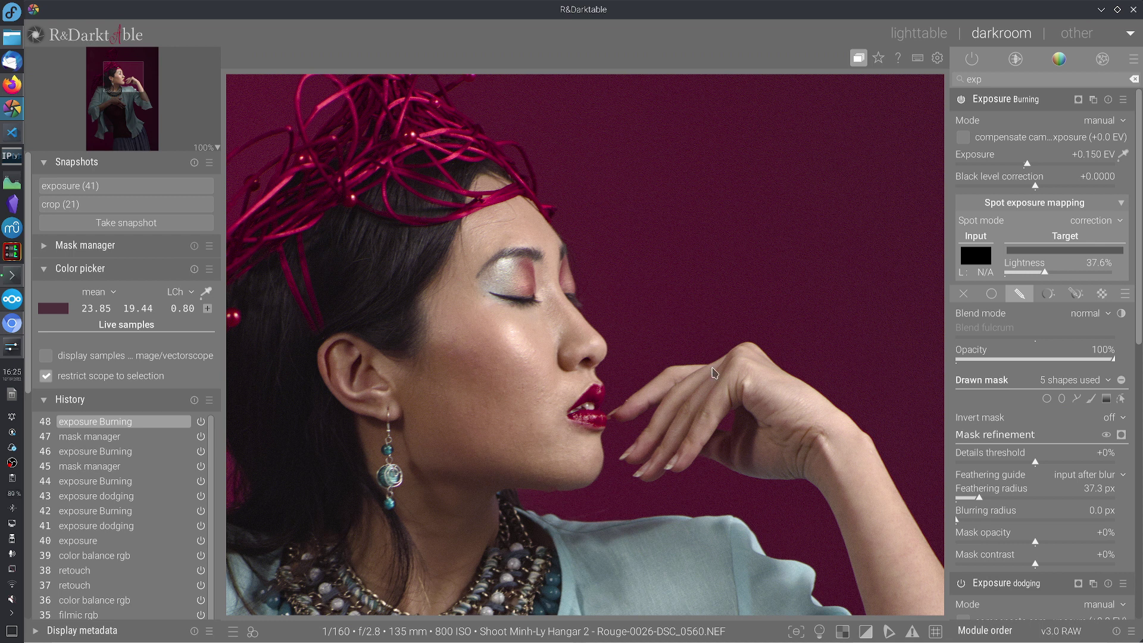
pyautogui.click(1035, 168)
pyautogui.rightClick(1043, 162)
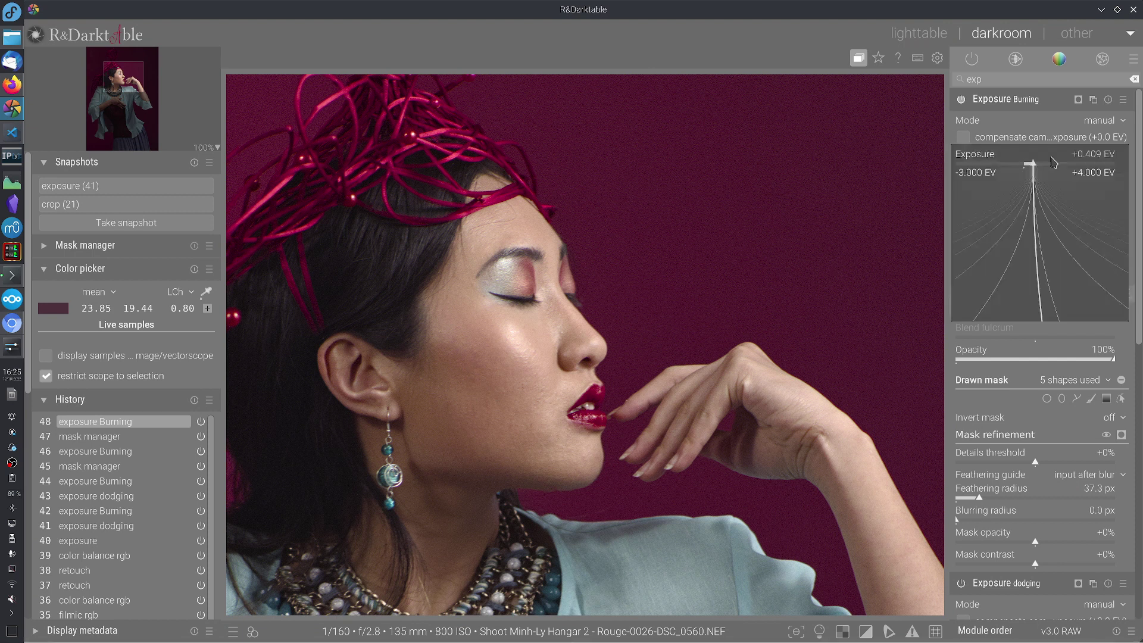
pyautogui.write('0.7')
pyautogui.press('Return')
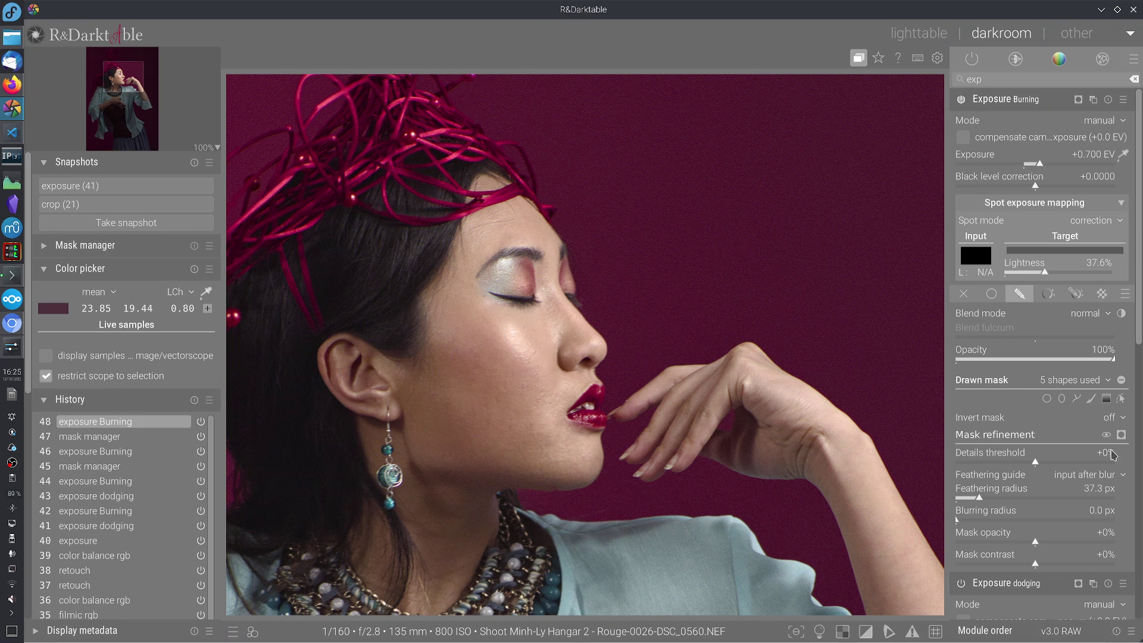
# Raise the opacity of the burning mask's cheek shape back to 100%
pyautogui.click(1121, 399)
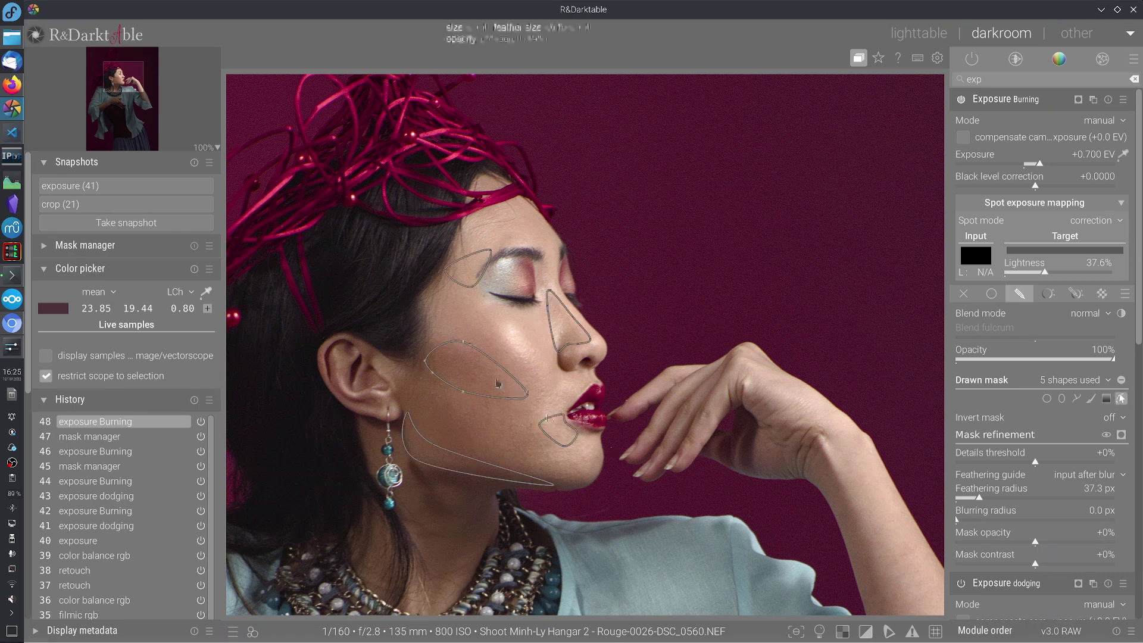
pyautogui.keyDown('ctrl'); pyautogui.scroll(5, 499, 383); pyautogui.keyUp('ctrl')
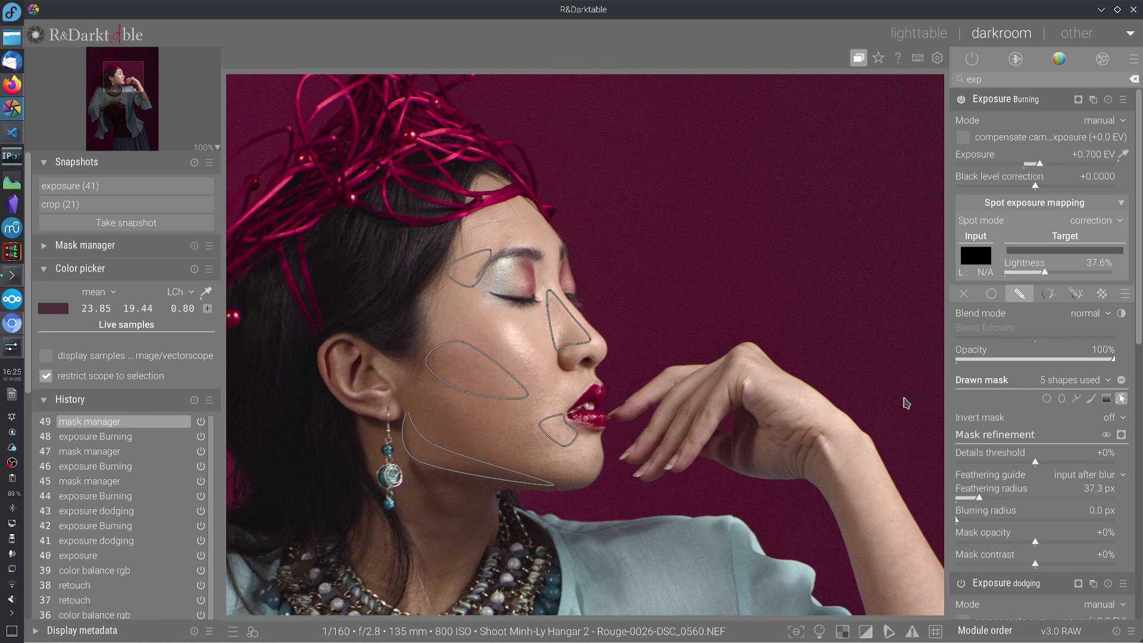
pyautogui.click(1126, 402)
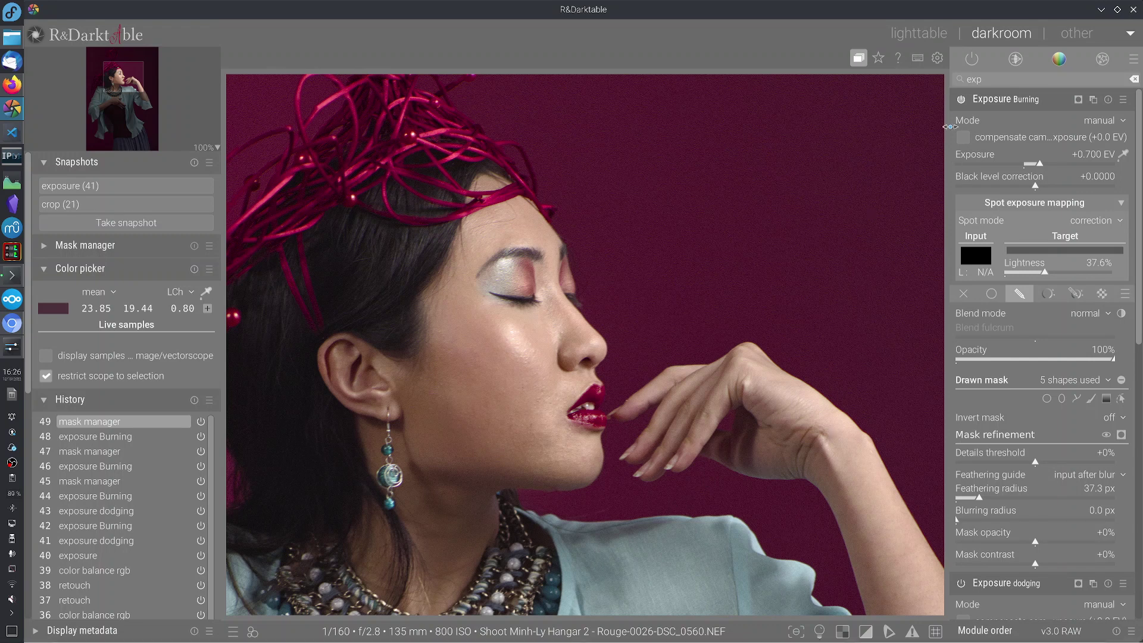
# Check the burning instance's effect on the face by switching it off and on several times
pyautogui.click(963, 106)
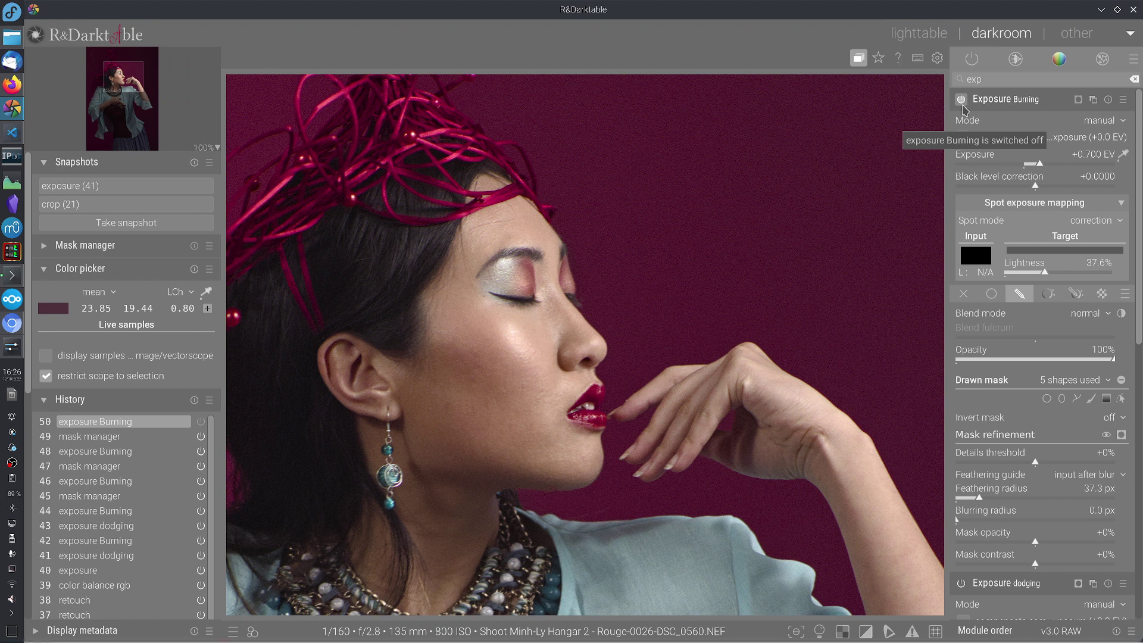
pyautogui.click(963, 106)
pyautogui.click(963, 106)
pyautogui.click(962, 106)
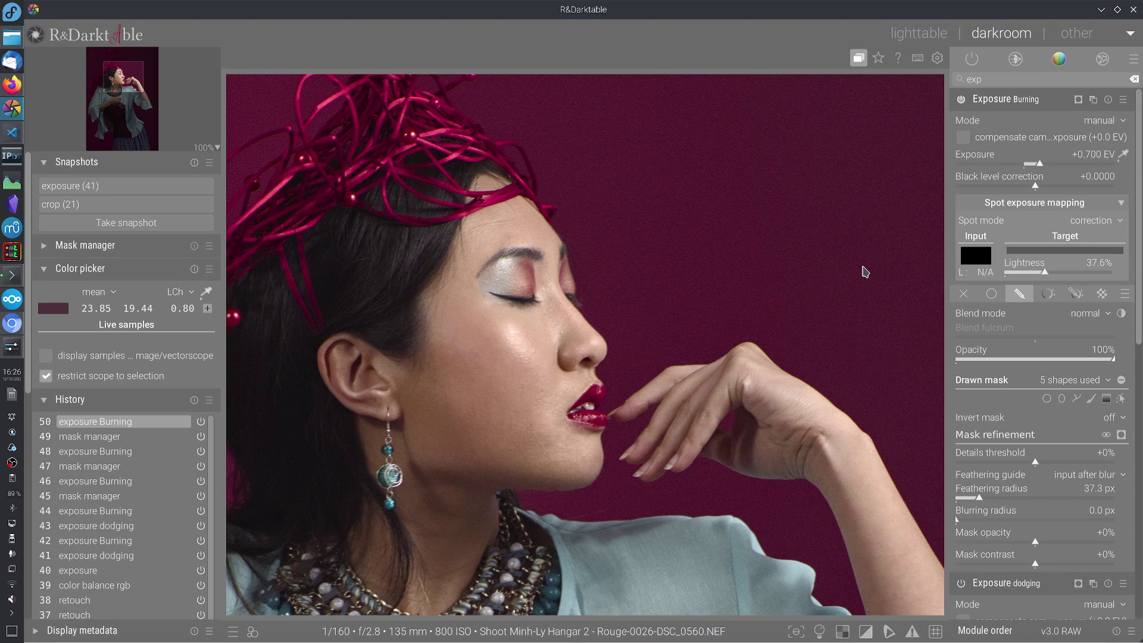
# Return the burning instance's exposure to -0.150 EV
pyautogui.rightClick(1058, 166)
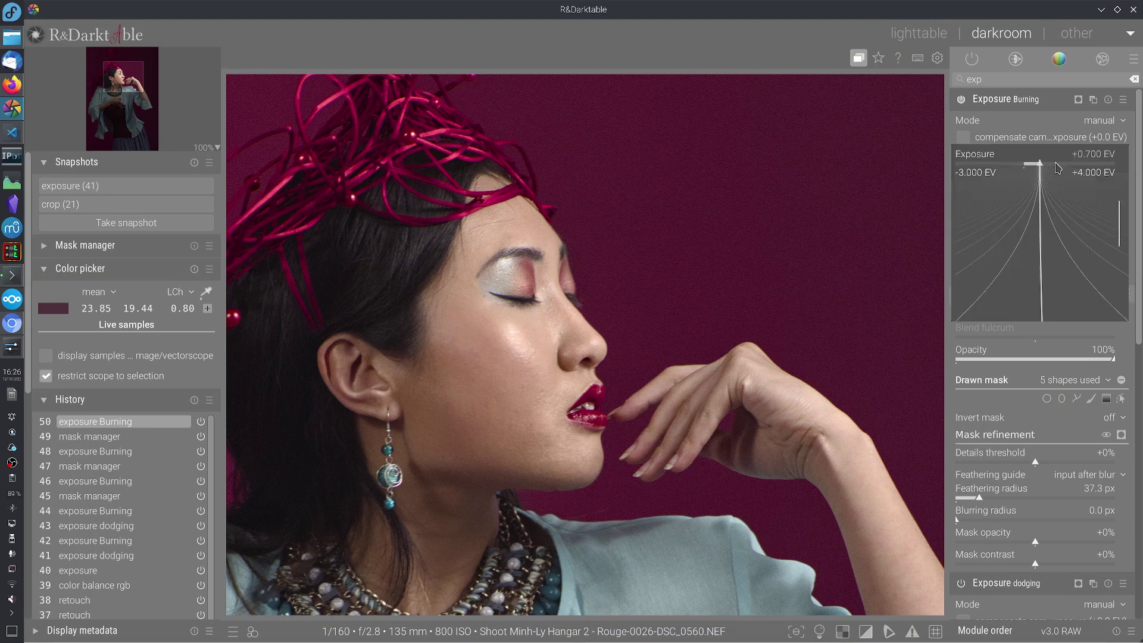
pyautogui.write('0.15')
pyautogui.press('Return')
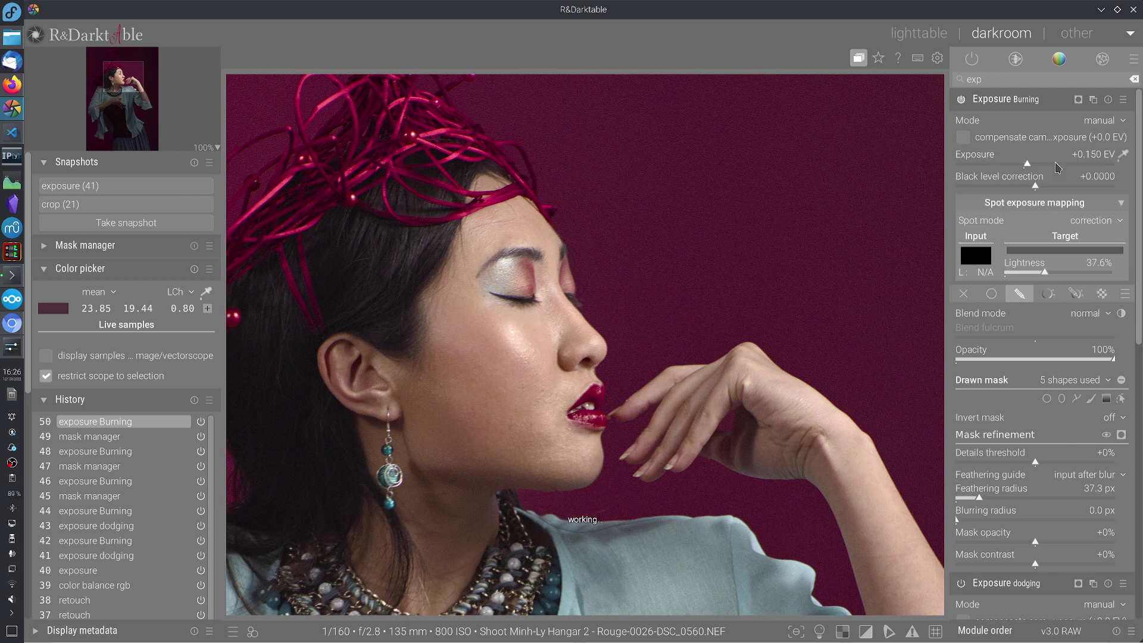
pyautogui.rightClick(1057, 167)
pyautogui.write('-0')
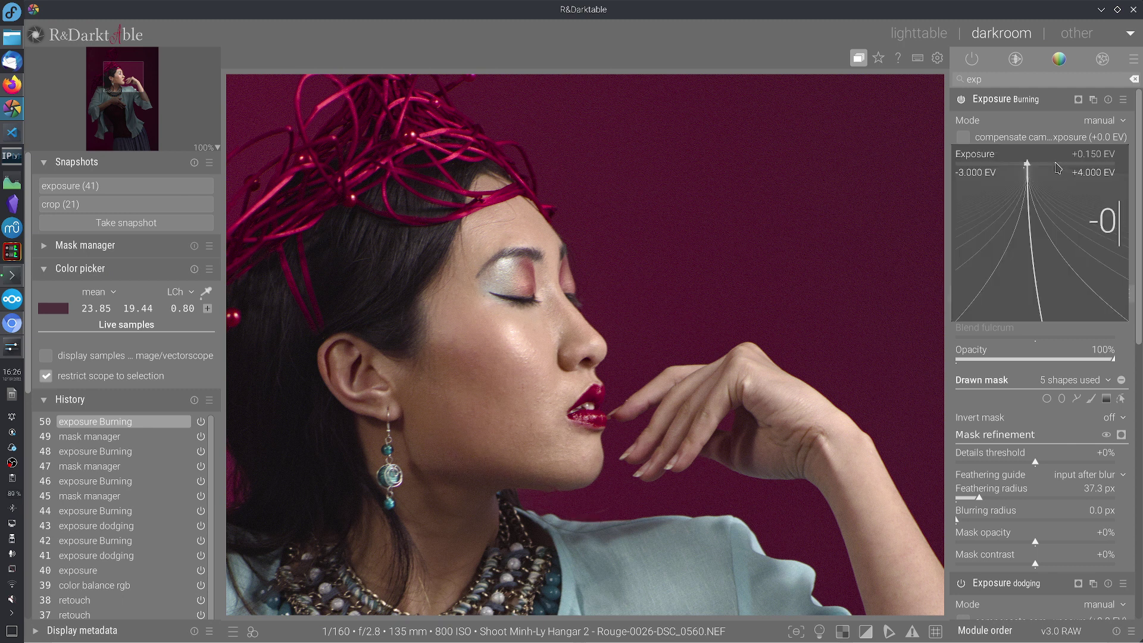
pyautogui.write('.15')
pyautogui.press('Return')
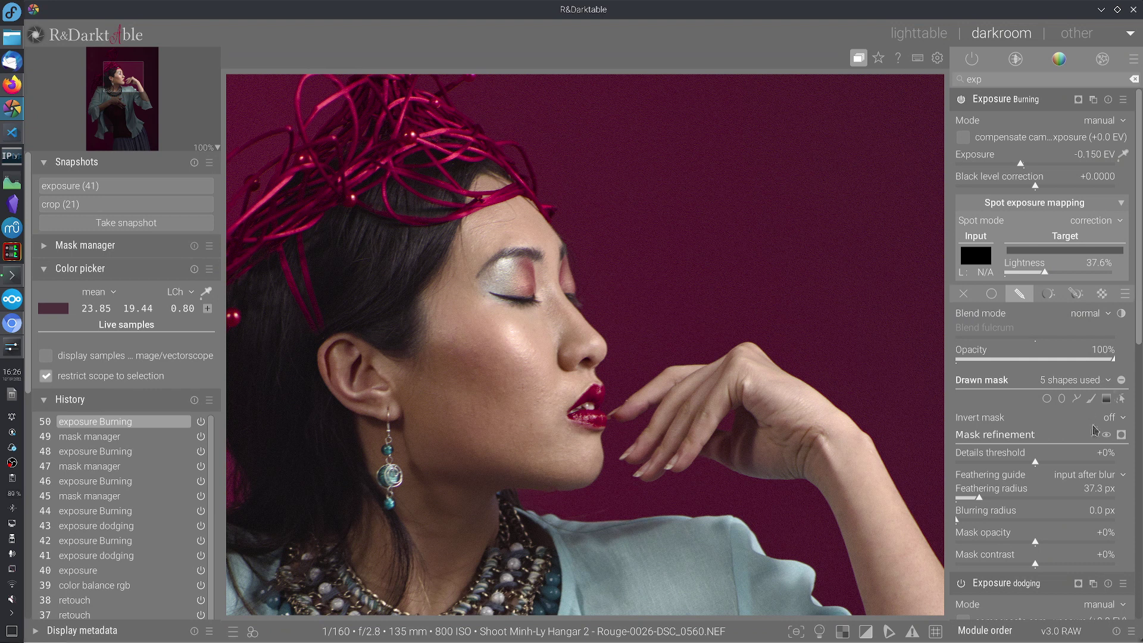
# Lower the opacity of the burning mask's cheek shape to about 79% and hide the mask shapes
pyautogui.click(1121, 399)
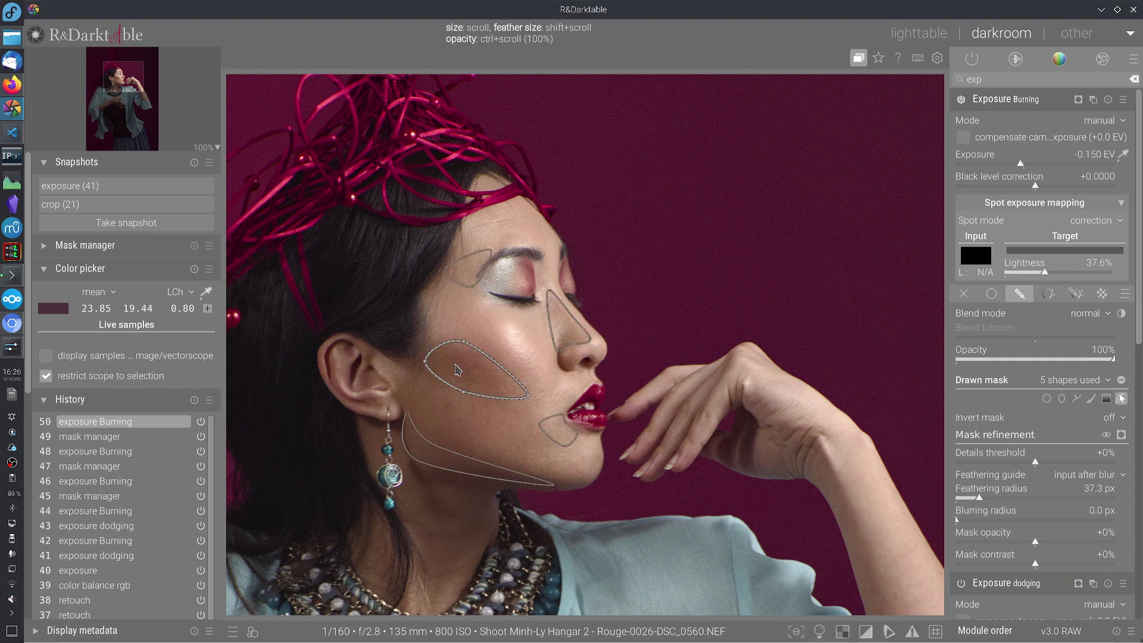
pyautogui.keyDown('ctrl'); pyautogui.scroll(-2, 458, 371); pyautogui.keyUp('ctrl')
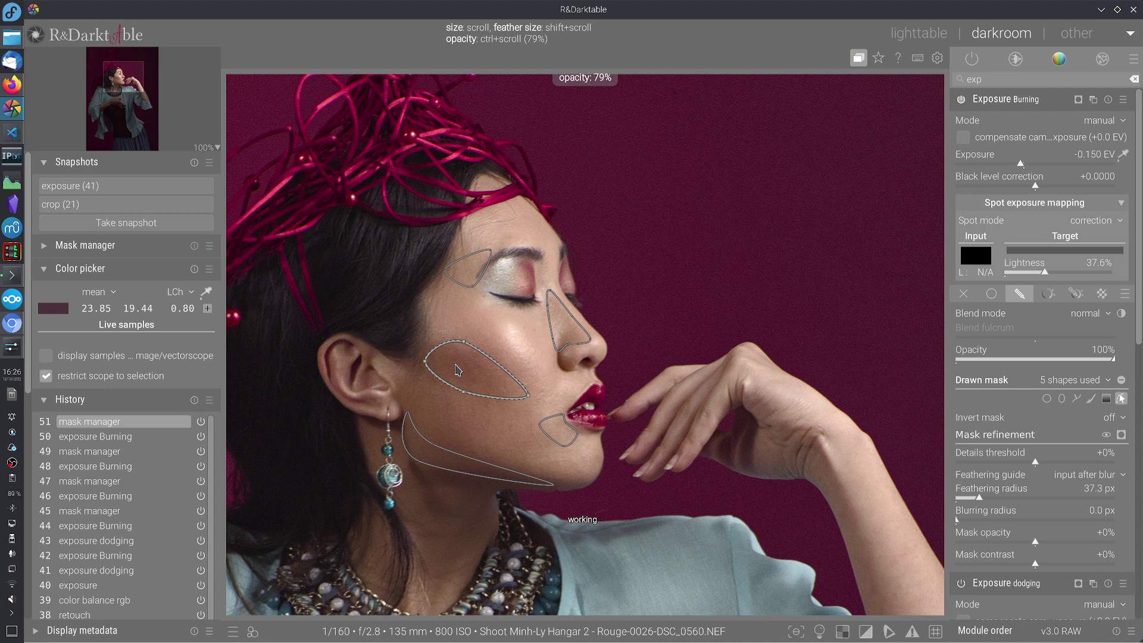
pyautogui.keyDown('ctrl'); pyautogui.scroll(-1, 458, 371); pyautogui.keyUp('ctrl')
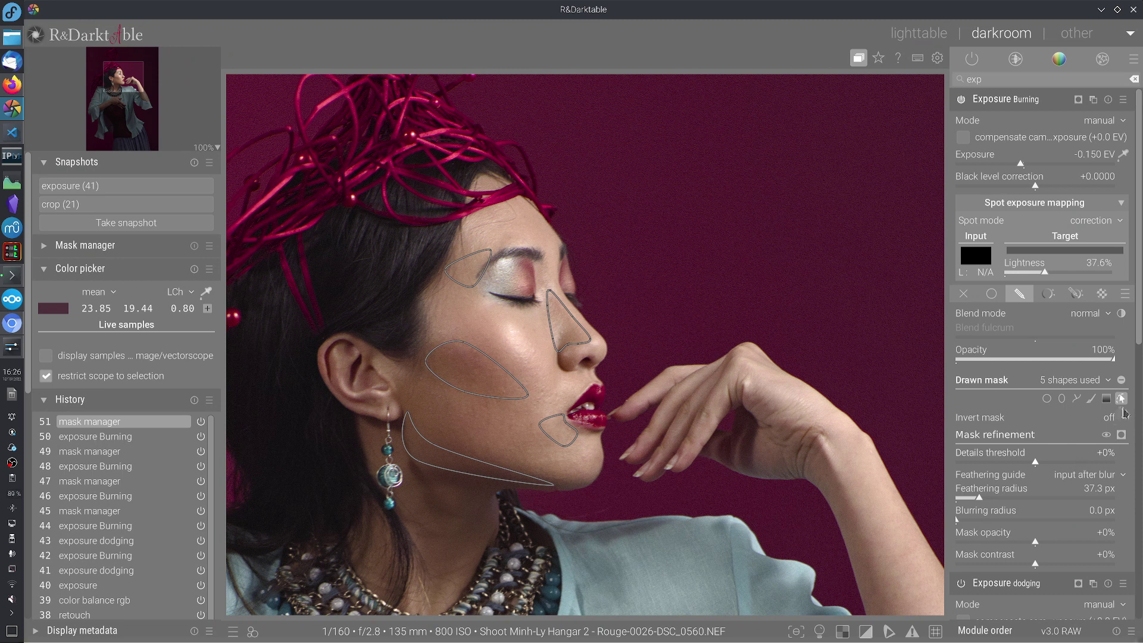
pyautogui.click(1121, 398)
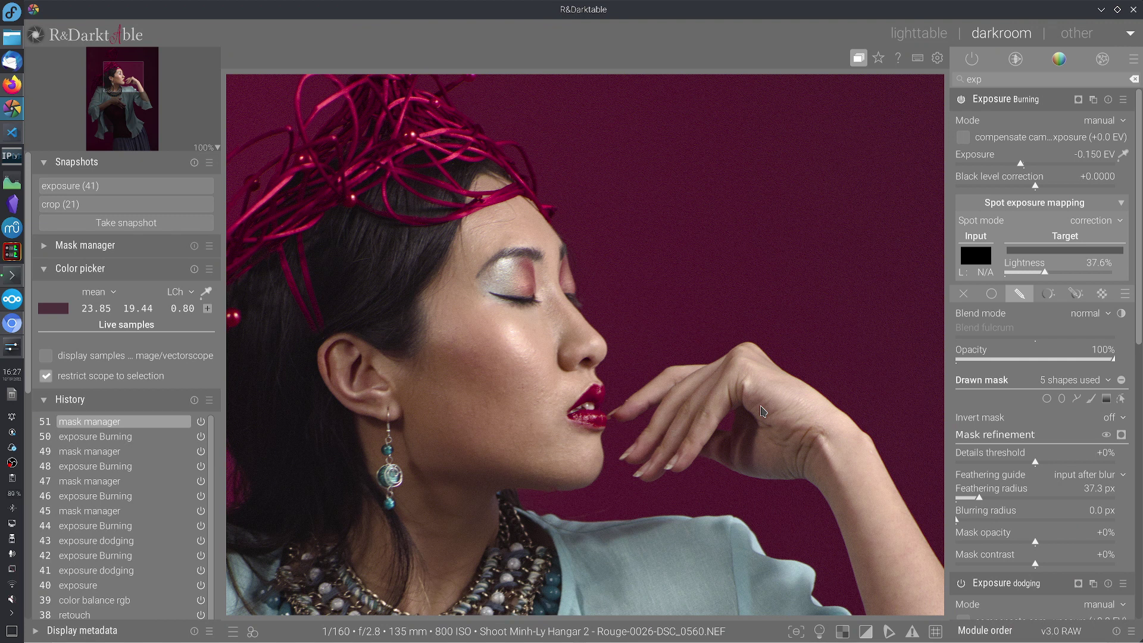
# Compare the finished dodging and burning with the exposure (41) snapshot by moving the split line over the face
pyautogui.click(181, 186)
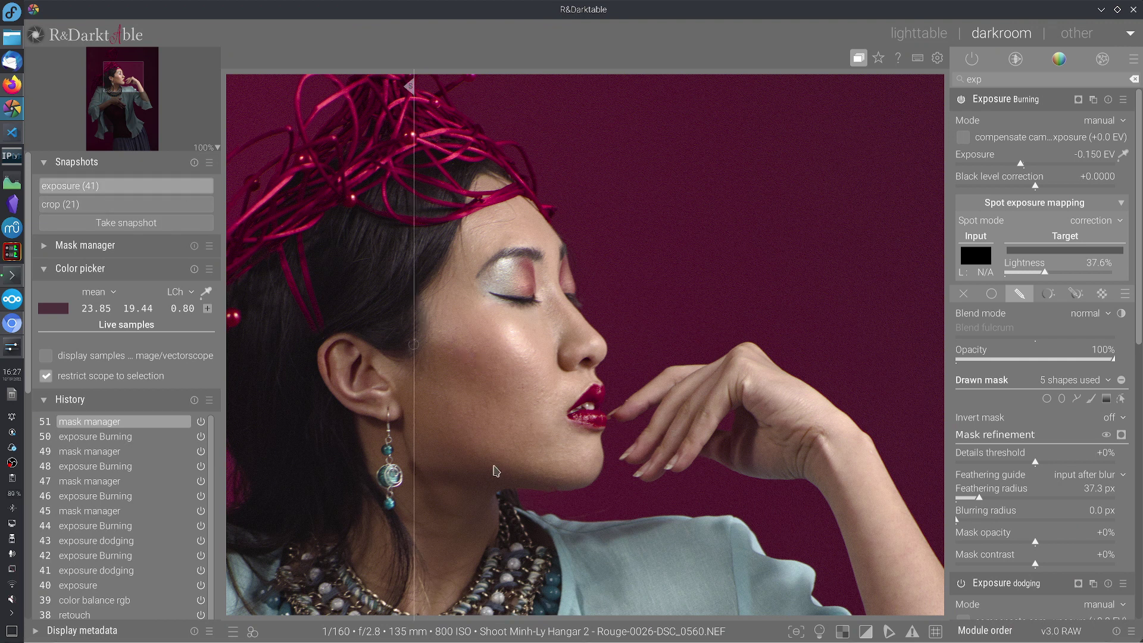
pyautogui.moveTo(437, 513); pyautogui.dragTo(375, 602)
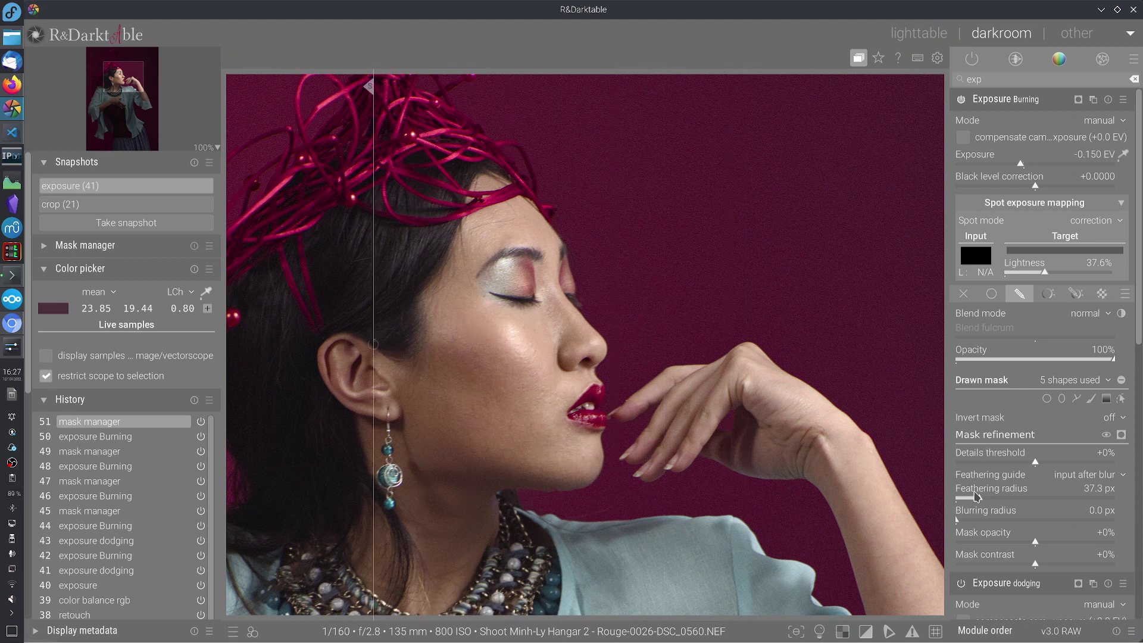
pyautogui.rightClick(11, 462)
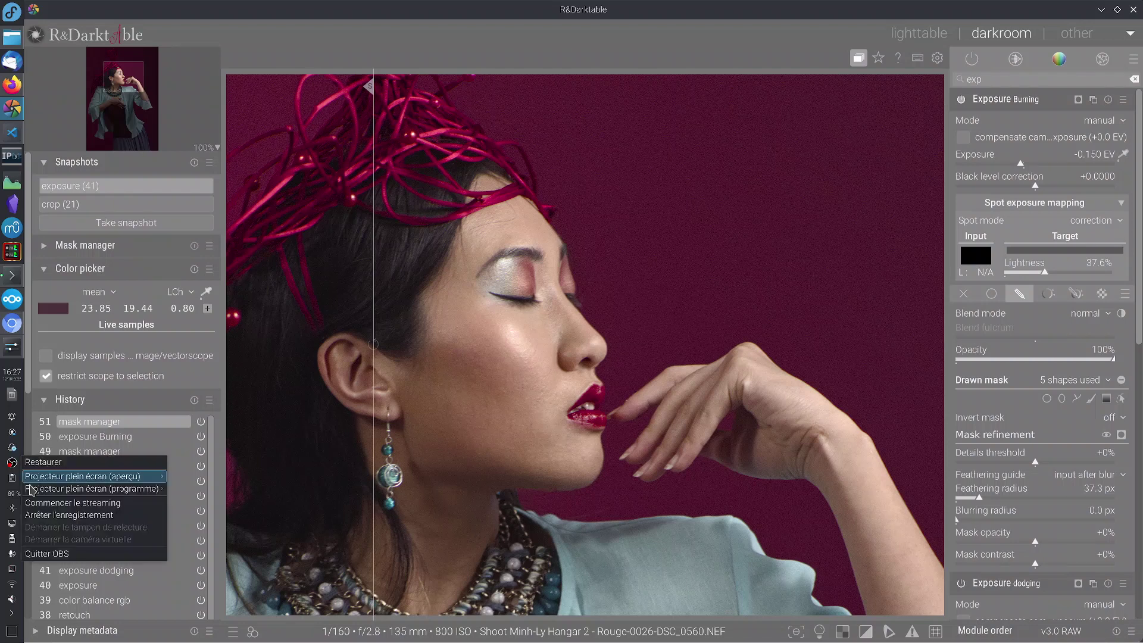